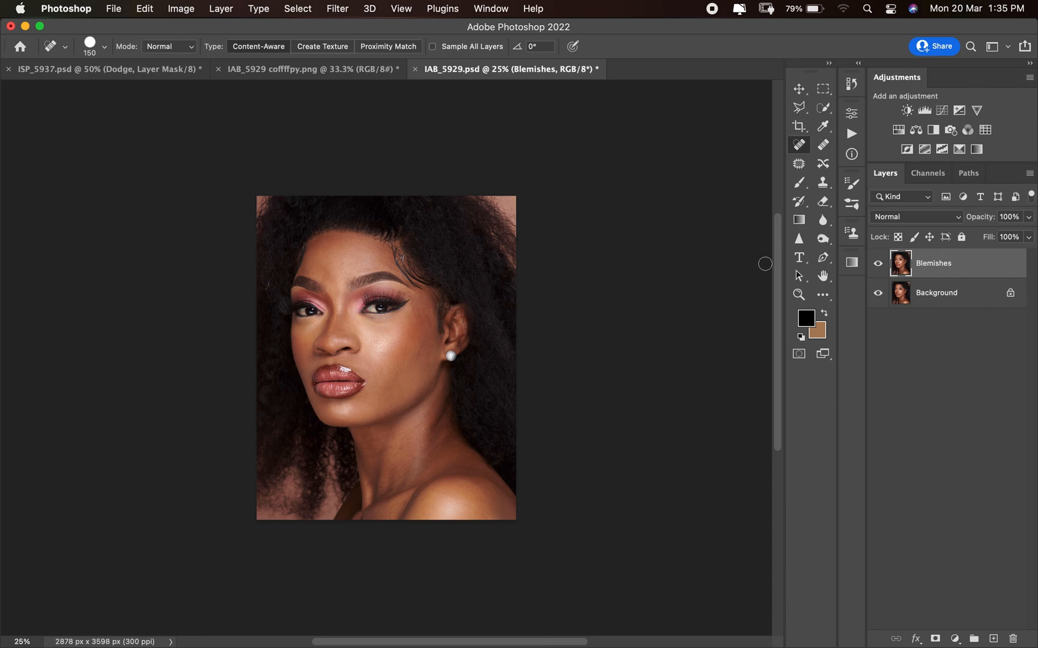
pyautogui.press('super+equal')
pyautogui.press('super+equal')
pyautogui.press('super+equal')
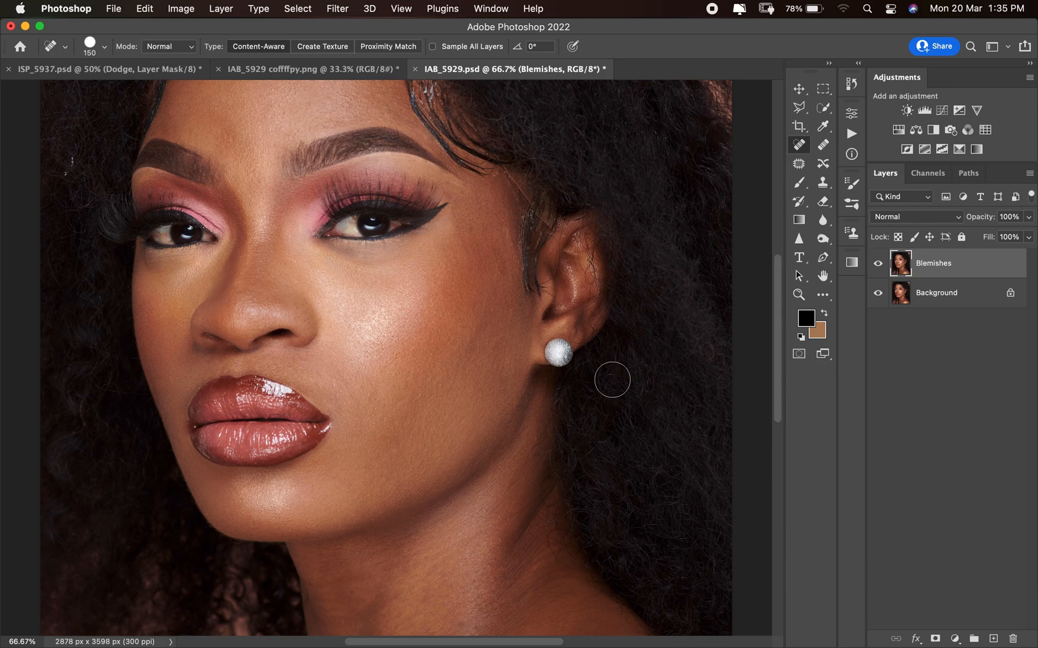
pyautogui.press('super+minus')
pyautogui.press('super+minus')
pyautogui.press('super+minus')
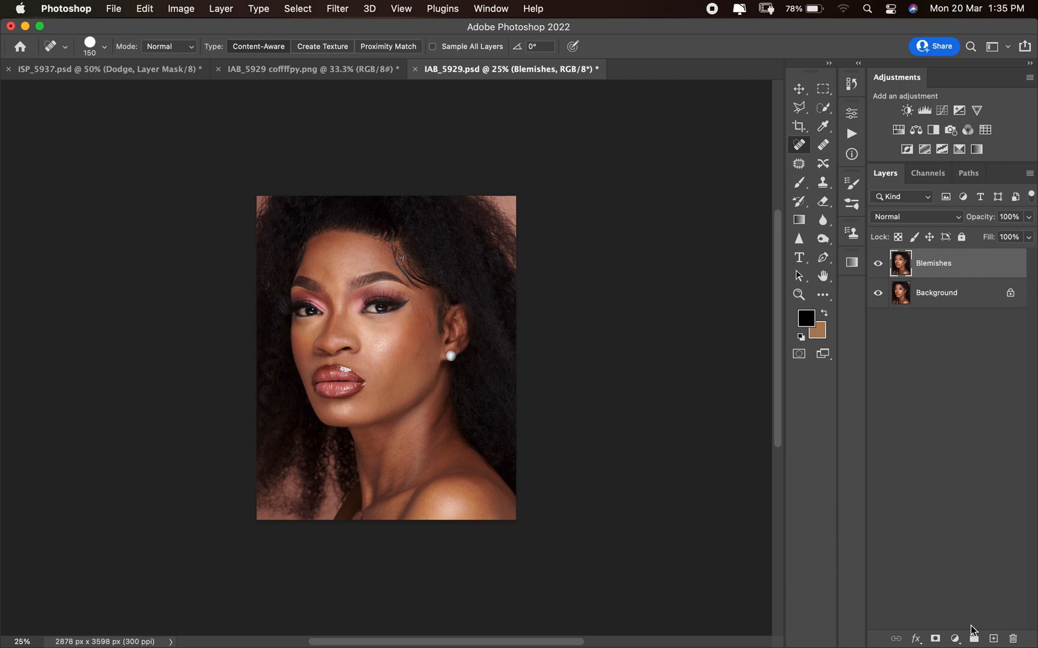
pyautogui.click(954, 639)
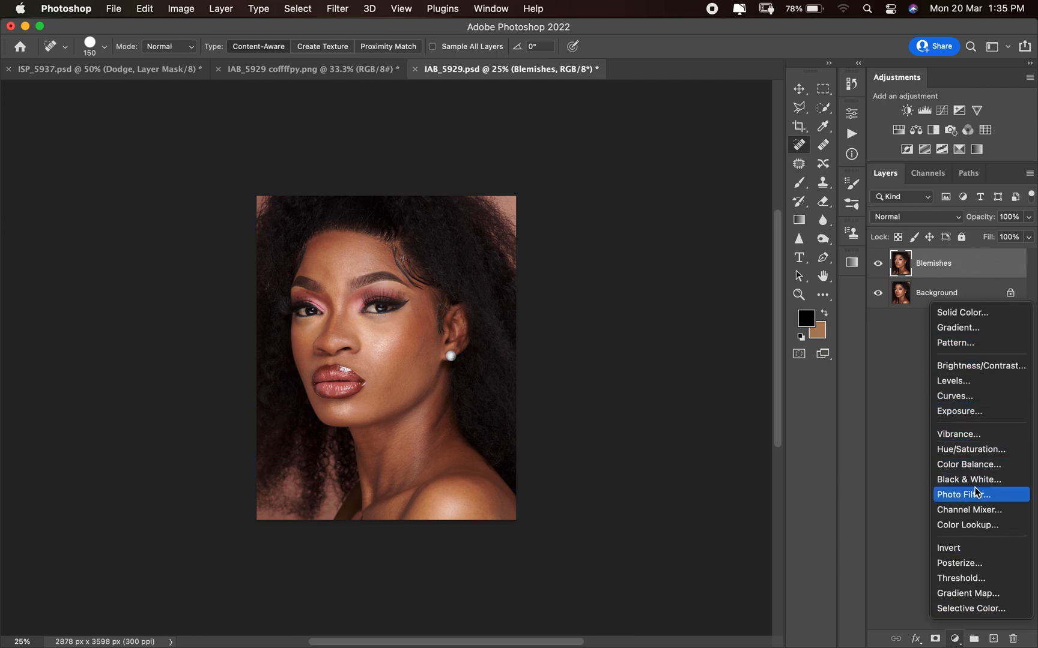
pyautogui.click(758, 440)
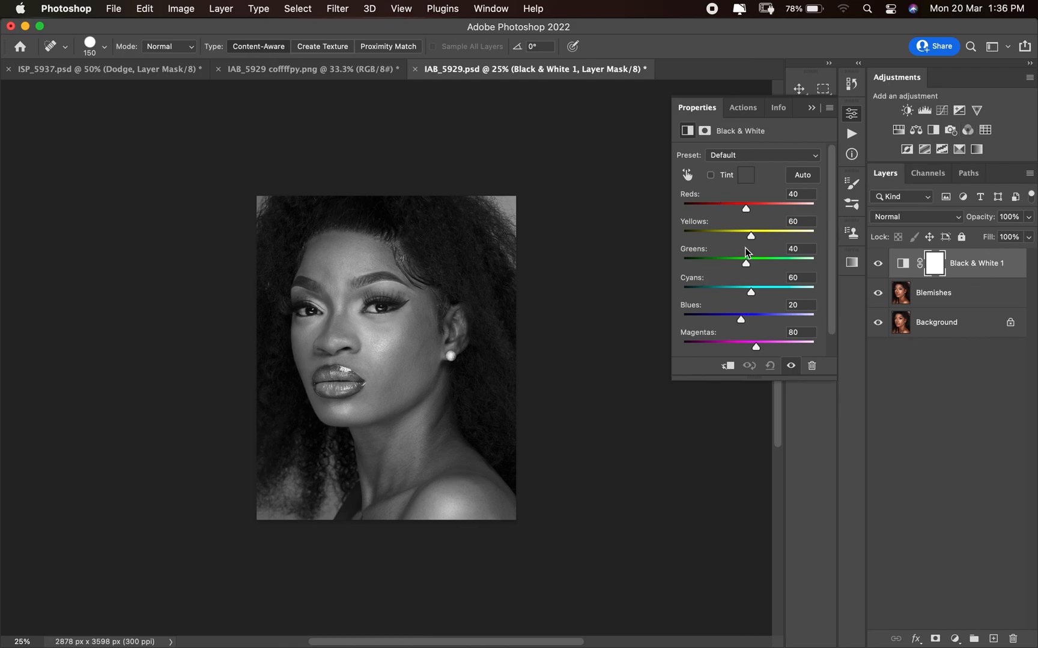
pyautogui.moveTo(746, 209); pyautogui.dragTo(717, 291)
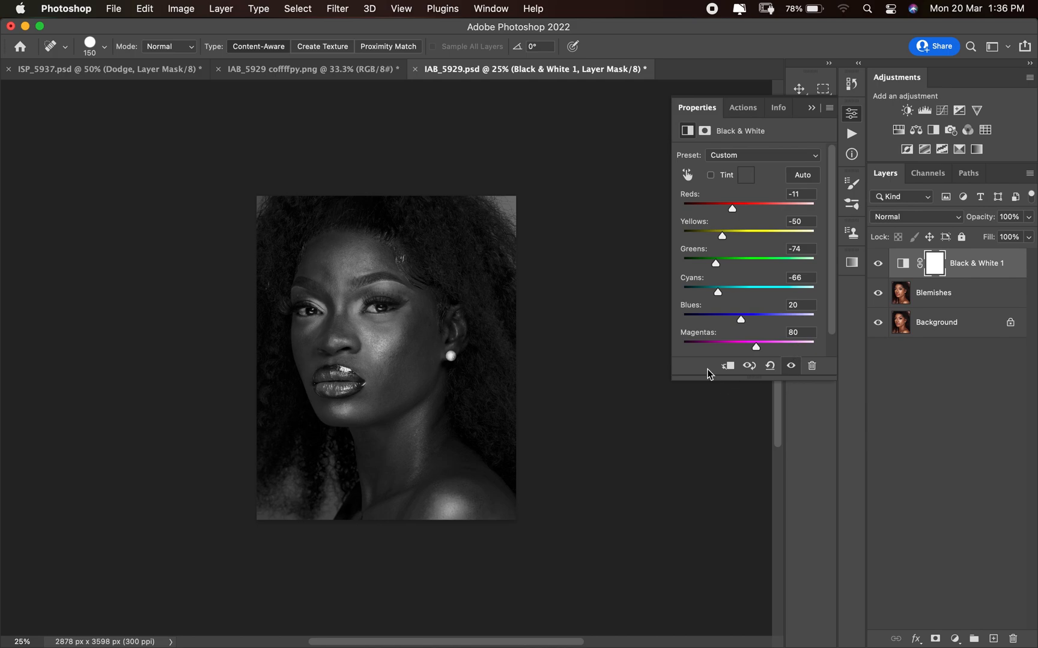
pyautogui.click(851, 114)
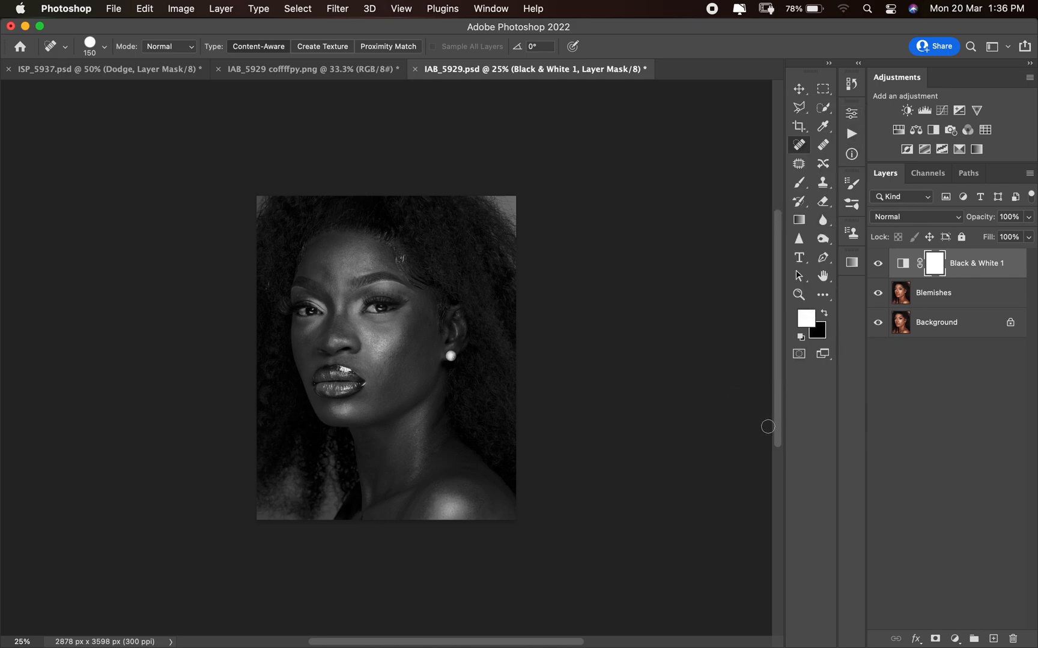
pyautogui.press('BackSpace')
pyautogui.press('BackSpace')
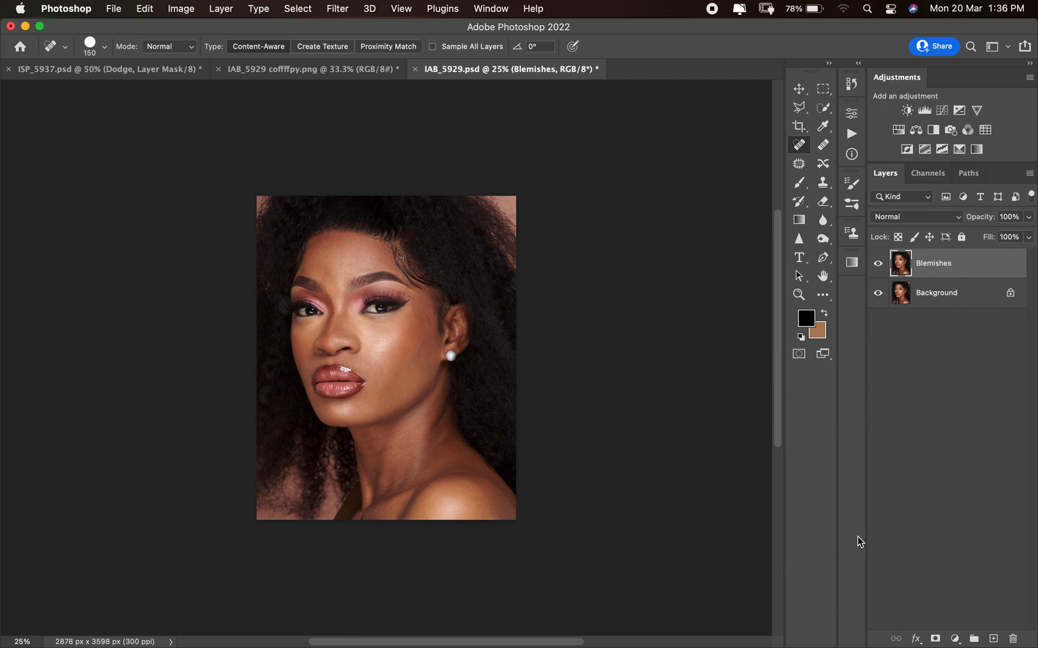
# Step: Add a white (#ffffff) Solid Color fill layer above the Blemishes layer and set its blend mode to Color
pyautogui.click(954, 639)
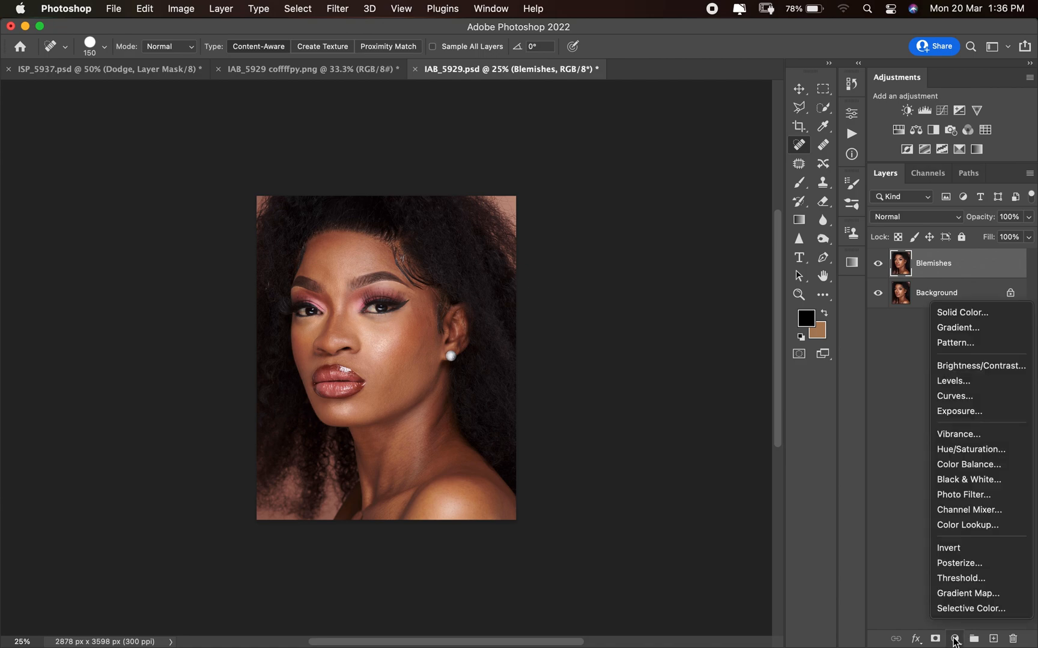
pyautogui.click(969, 313)
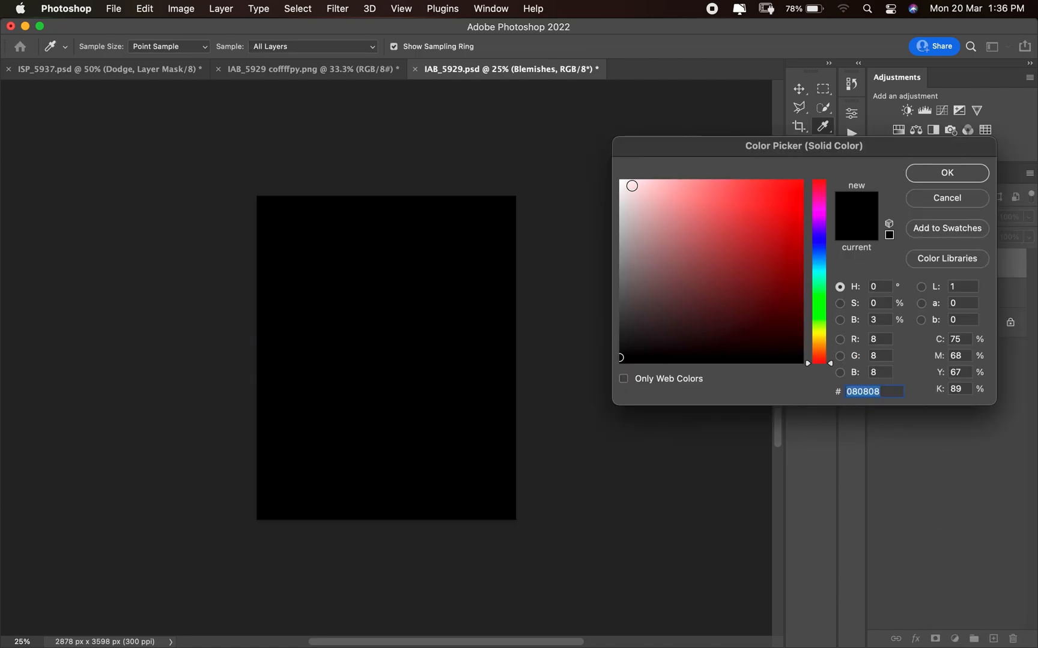
pyautogui.click(622, 184)
pyautogui.moveTo(622, 183); pyautogui.dragTo(613, 170)
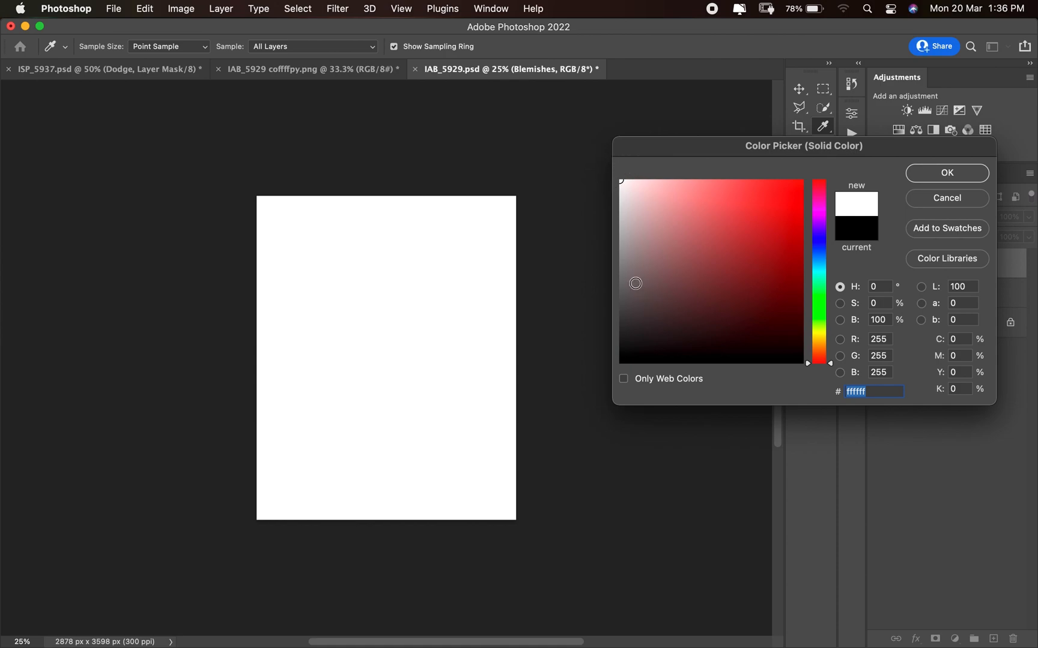
pyautogui.moveTo(623, 263); pyautogui.dragTo(620, 255)
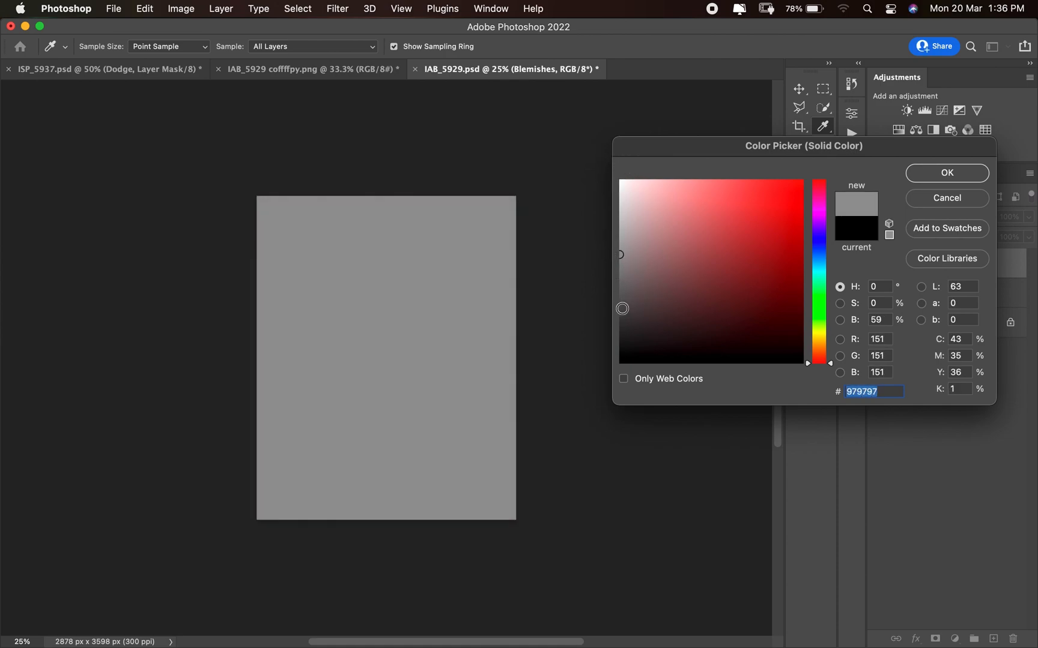
pyautogui.click(623, 359)
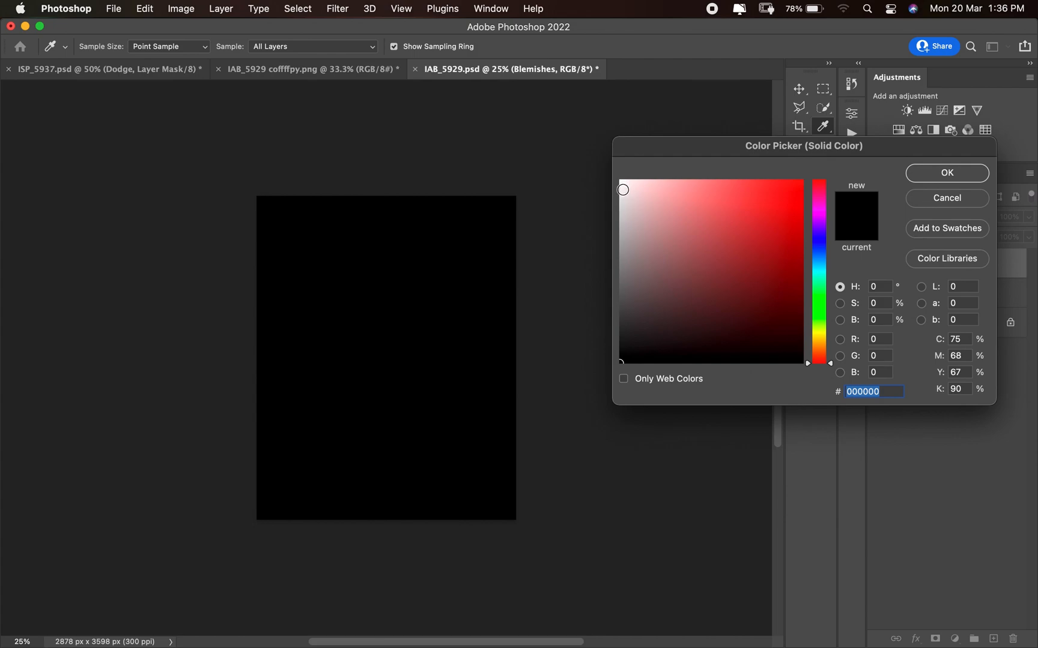
pyautogui.click(622, 182)
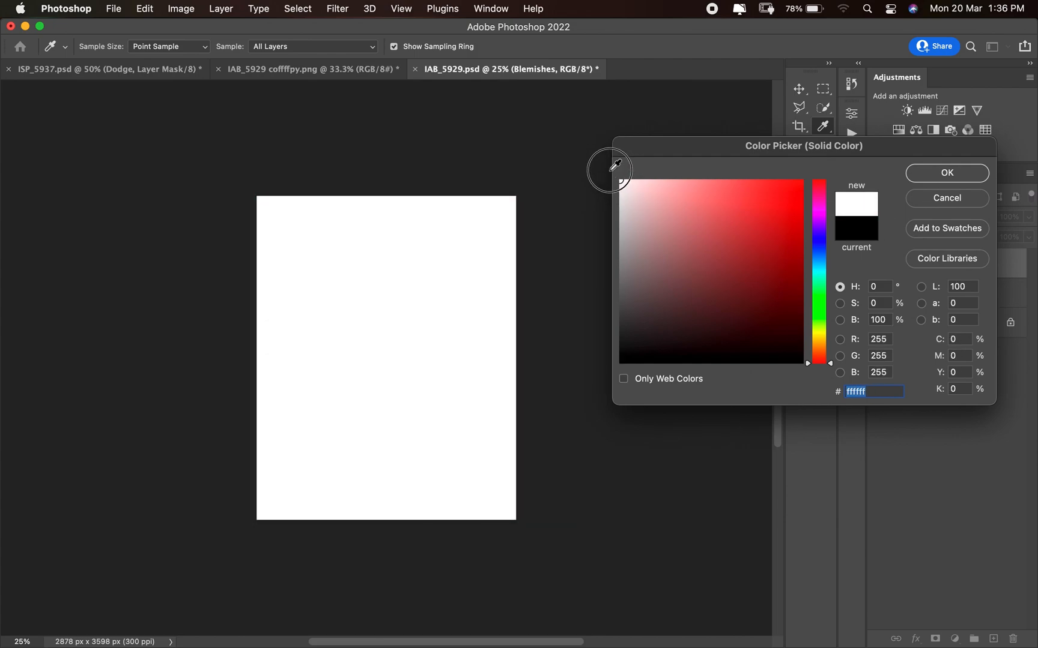
pyautogui.click(946, 172)
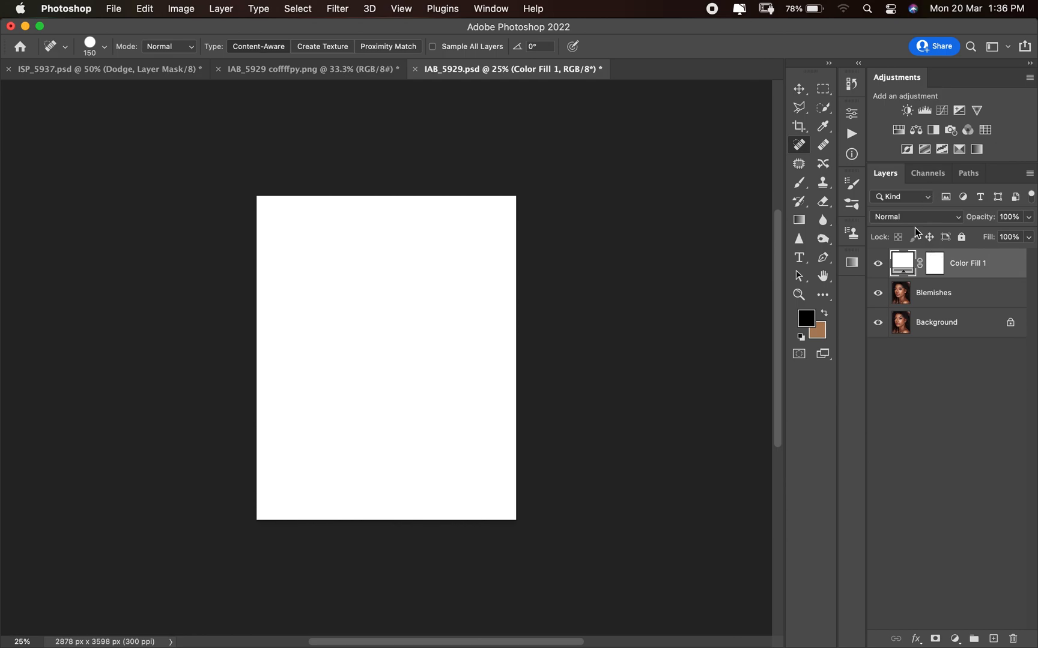
pyautogui.click(914, 218)
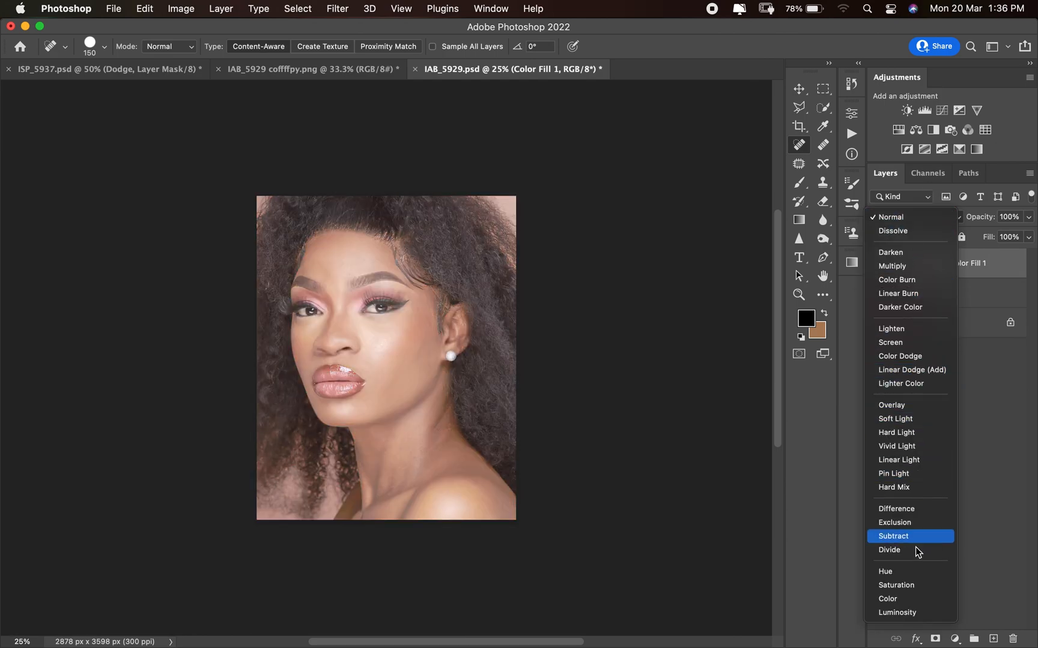
pyautogui.click(913, 599)
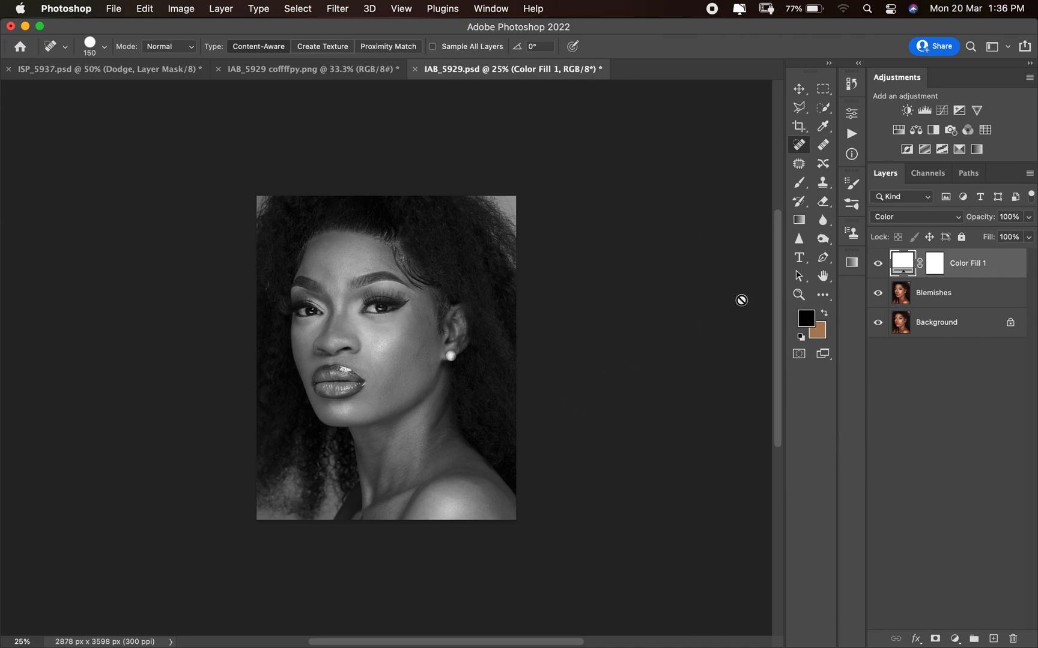
# Step: Add a Curves adjustment layer above the color fill and darken the midtones with a point at input 144, output 96
pyautogui.click(955, 640)
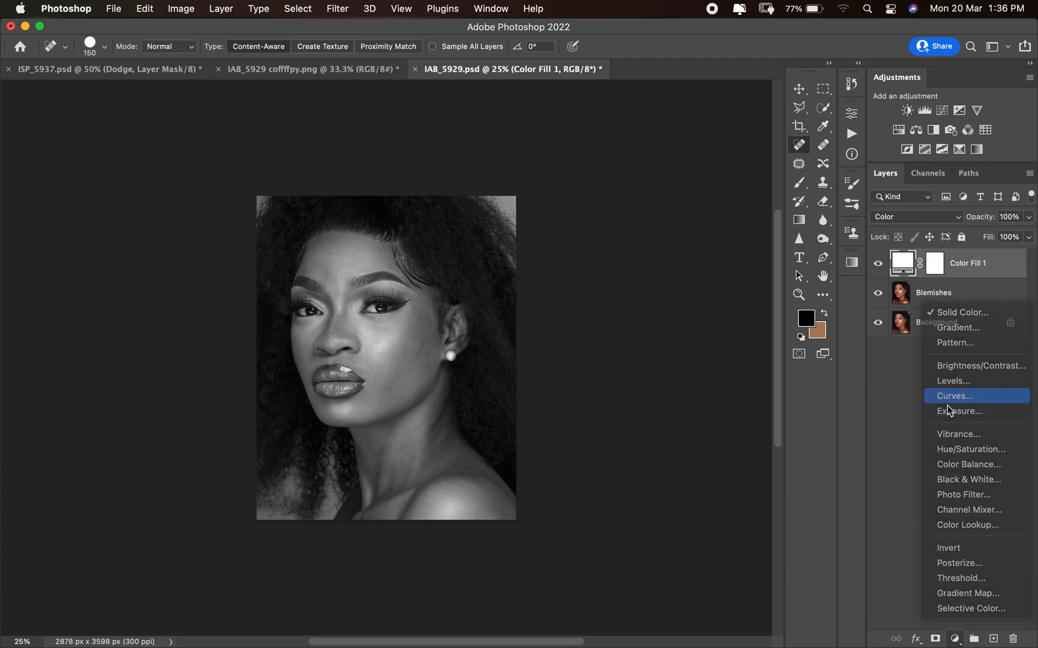
pyautogui.click(966, 397)
pyautogui.moveTo(763, 240); pyautogui.dragTo(769, 254)
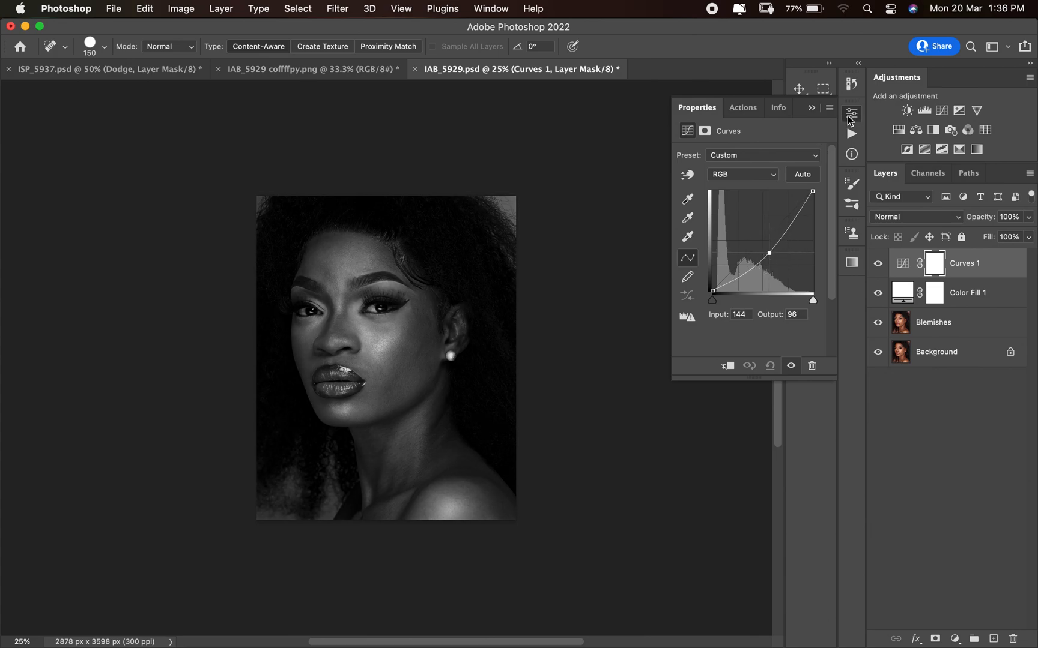
pyautogui.click(851, 114)
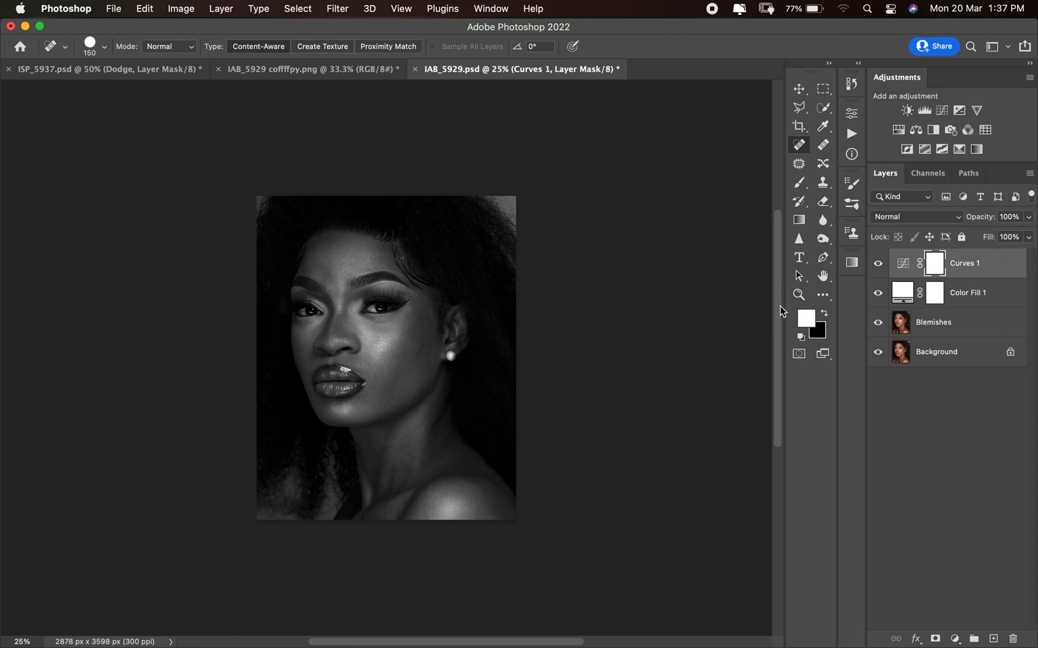
# Step: Group the Curves and Color Fill layers and name the group "Check layer"
pyautogui.click(974, 293)
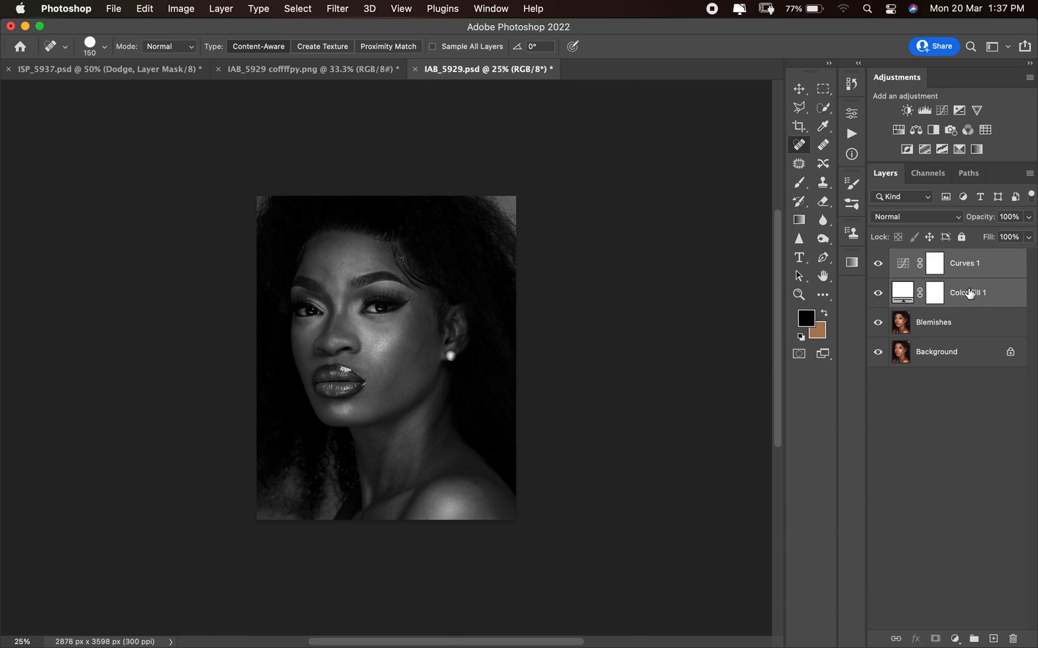
pyautogui.press('super+g')
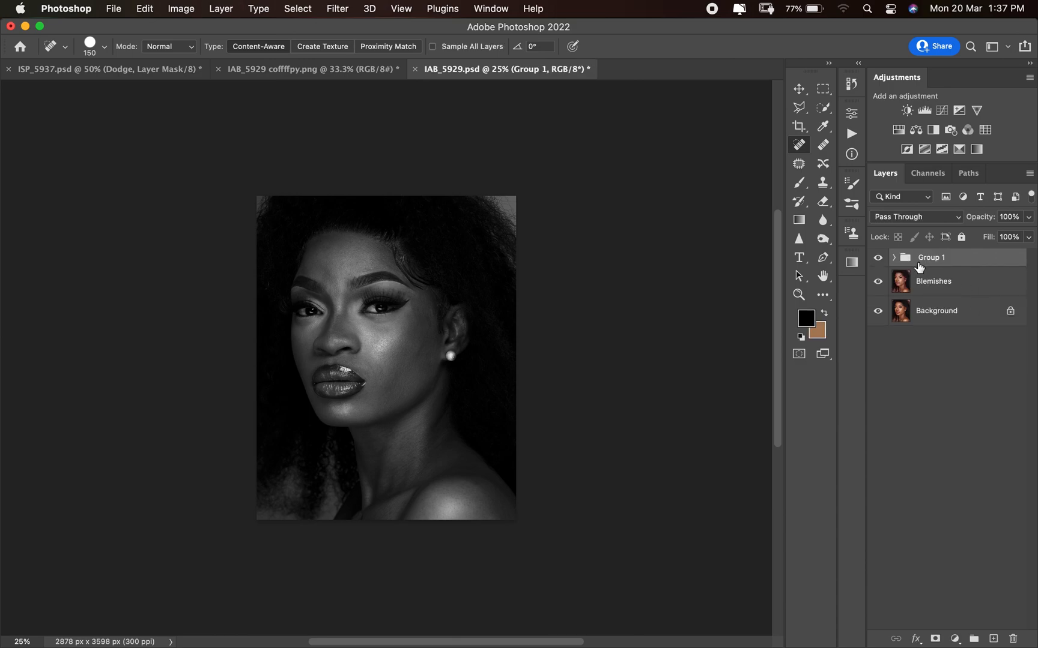
pyautogui.click(933, 258)
pyautogui.doubleClick(933, 259)
pyautogui.write('Check layer')
pyautogui.press('Return')
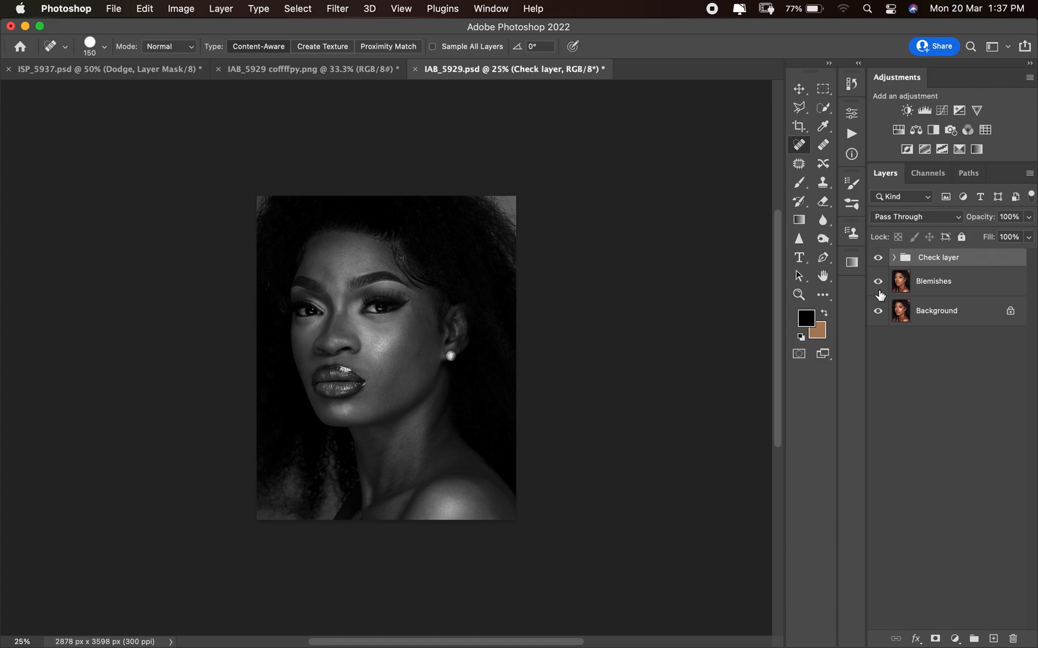
# Step: Run the Global Dodge and Burn action above the Blemishes layer
pyautogui.click(951, 281)
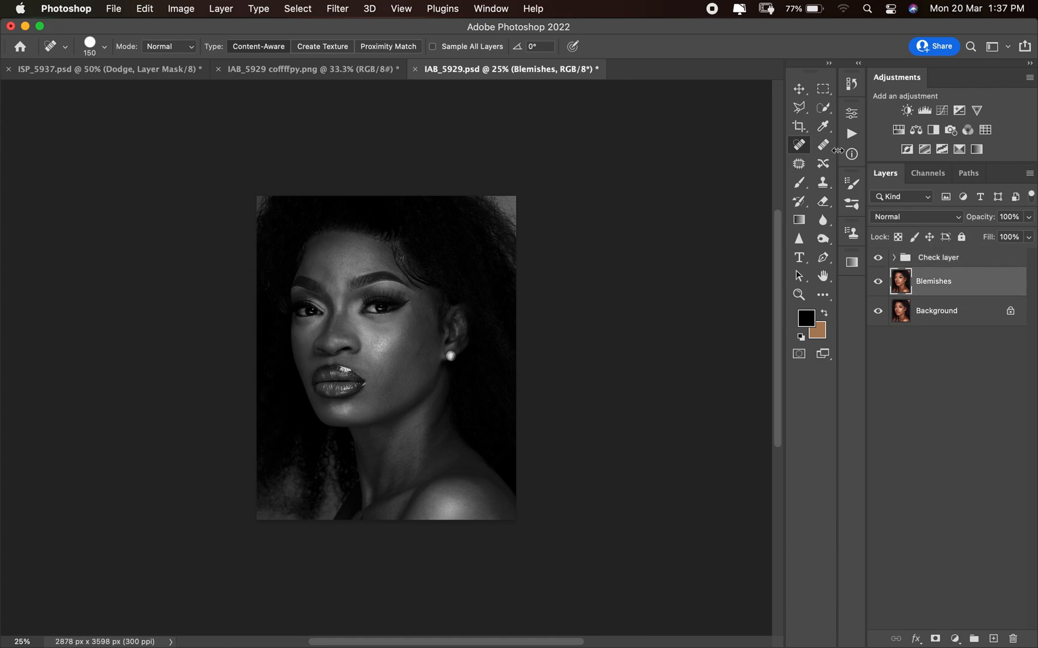
pyautogui.click(852, 134)
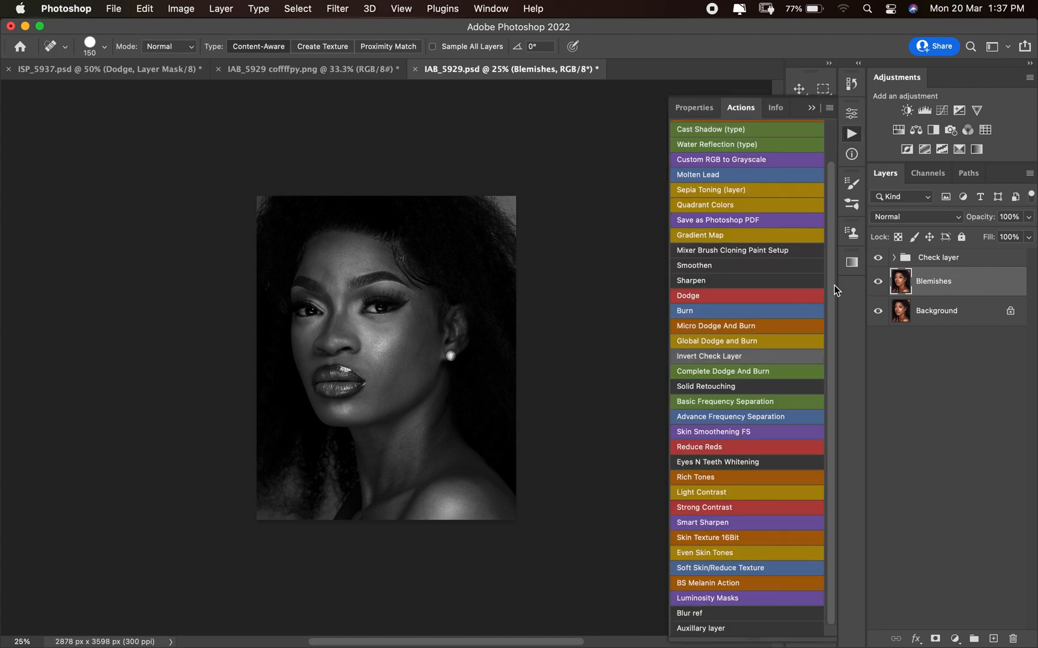
pyautogui.click(698, 341)
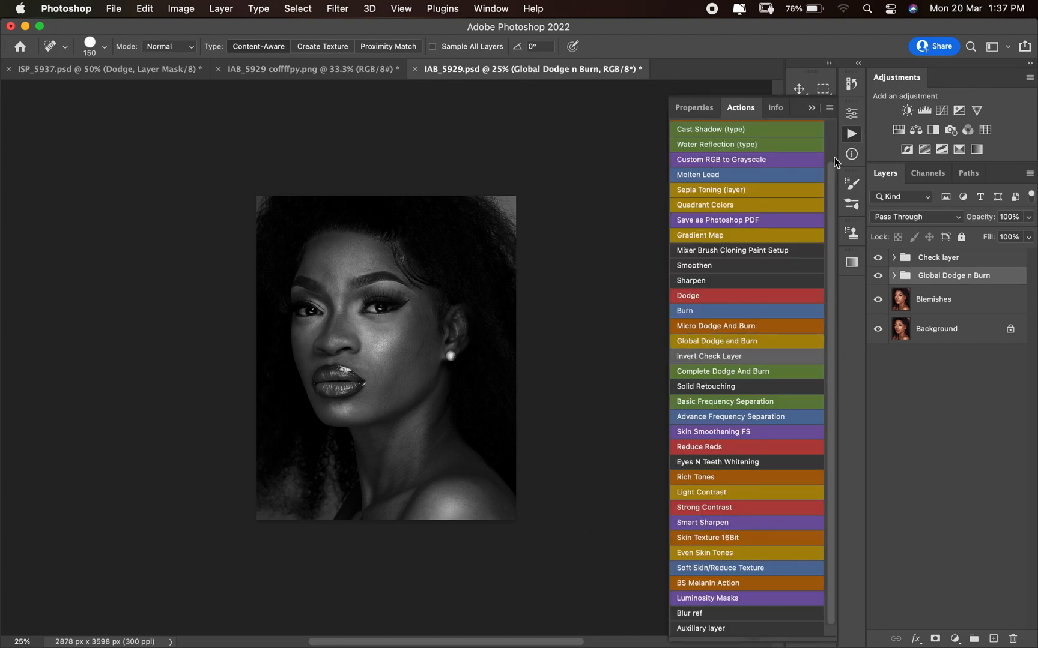
# Step: Brighten the cheek and forehead by painting on the Dodge layer's mask with a soft white brush at 2% flow, adjusting the brush size as needed
pyautogui.click(894, 275)
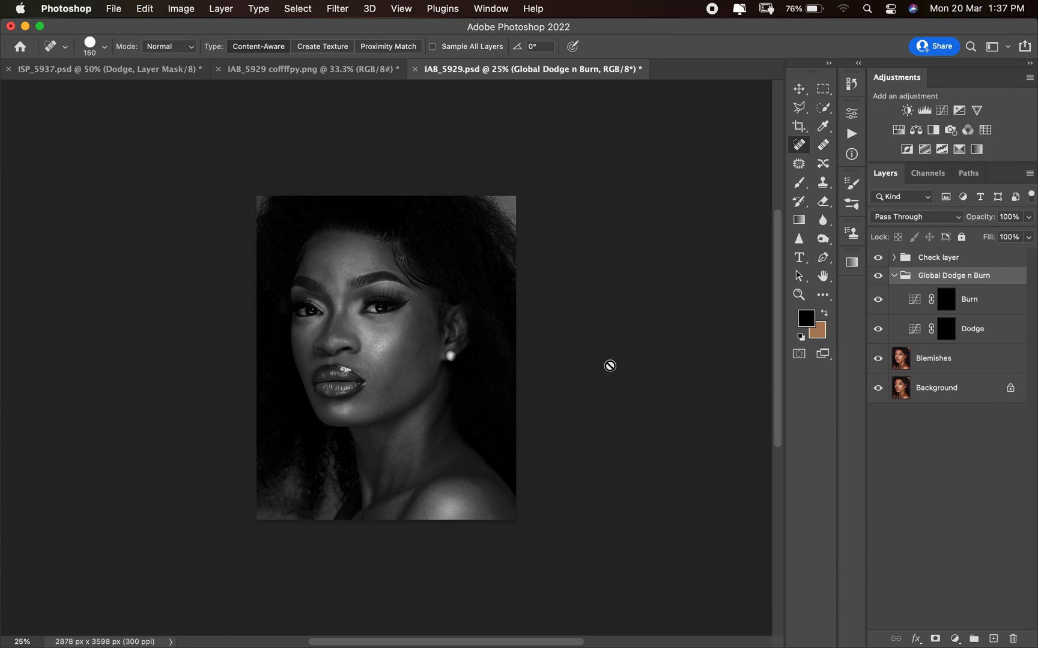
pyautogui.click(947, 334)
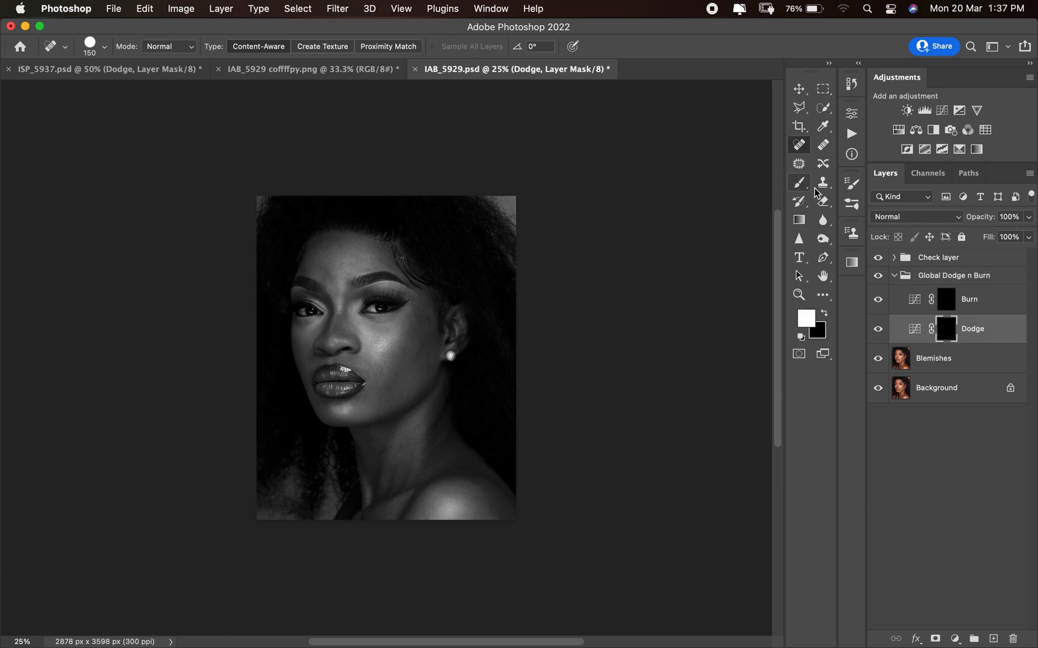
pyautogui.click(800, 182)
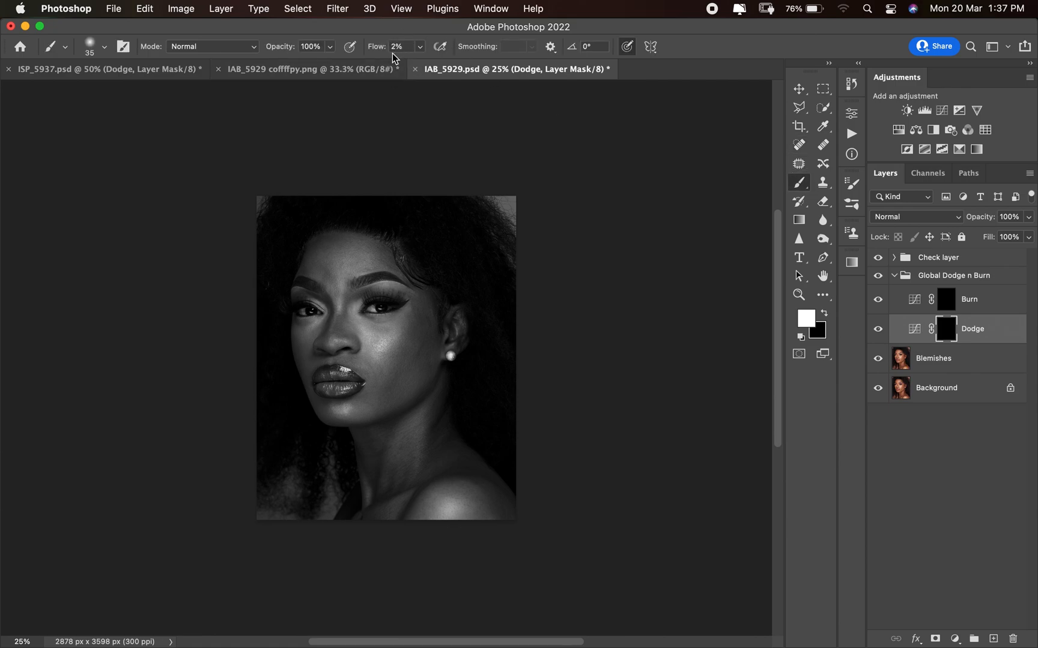
pyautogui.press(']')
pyautogui.press(']')
pyautogui.press(']')
pyautogui.press(']')
pyautogui.press(']')
pyautogui.press(']')
pyautogui.press(']')
pyautogui.press(']')
pyautogui.press(']')
pyautogui.press(']')
pyautogui.press(']')
pyautogui.press(']')
pyautogui.press(']')
pyautogui.moveTo(391, 339); pyautogui.dragTo(396, 345)
pyautogui.press('[')
pyautogui.press(']')
pyautogui.moveTo(348, 261)
pyautogui.mouseDown()
pyautogui.moveTo(349, 251)
pyautogui.moveTo(337, 260)
pyautogui.moveTo(356, 254)
pyautogui.moveTo(348, 261)
pyautogui.mouseUp()
pyautogui.press(']')
pyautogui.press('[')
pyautogui.press('[')
pyautogui.press('[')
pyautogui.press('[')
pyautogui.press(']')
pyautogui.press(']')
pyautogui.press(']')
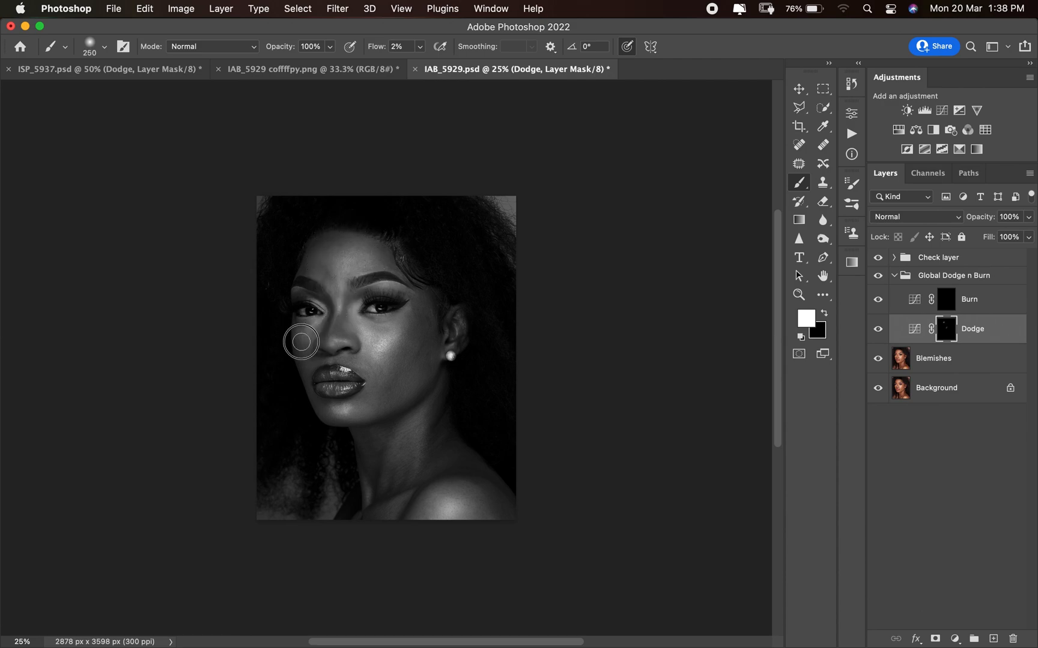
pyautogui.press(']')
pyautogui.press(']')
pyautogui.press(']')
pyautogui.press(']')
# Step: Collapse the Global Dodge n Burn group, hide the Check layer group, and reselect the Global Dodge n Burn group
pyautogui.click(894, 275)
pyautogui.click(966, 263)
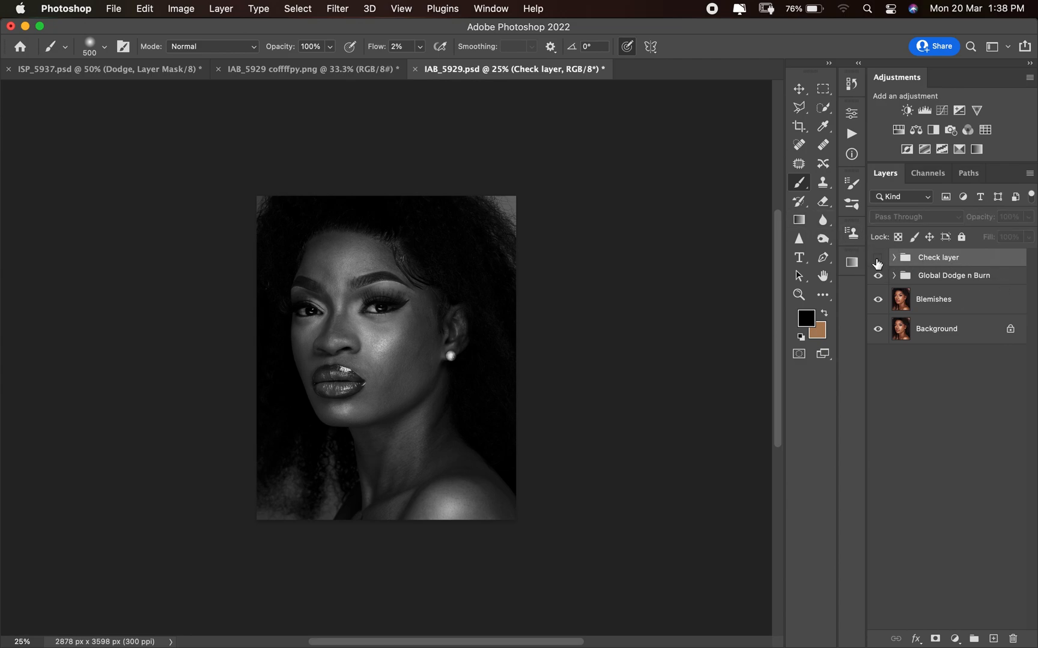
pyautogui.click(878, 258)
pyautogui.click(942, 281)
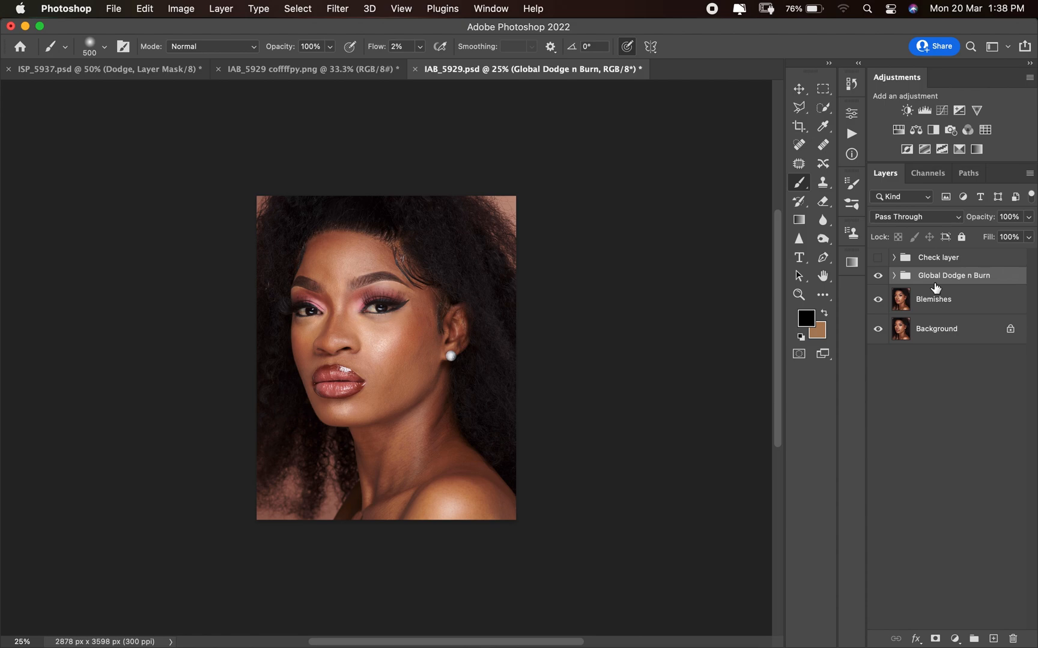
# Step: Set the background color to white and make the Global Dodge n Burn group the active layer
pyautogui.click(819, 332)
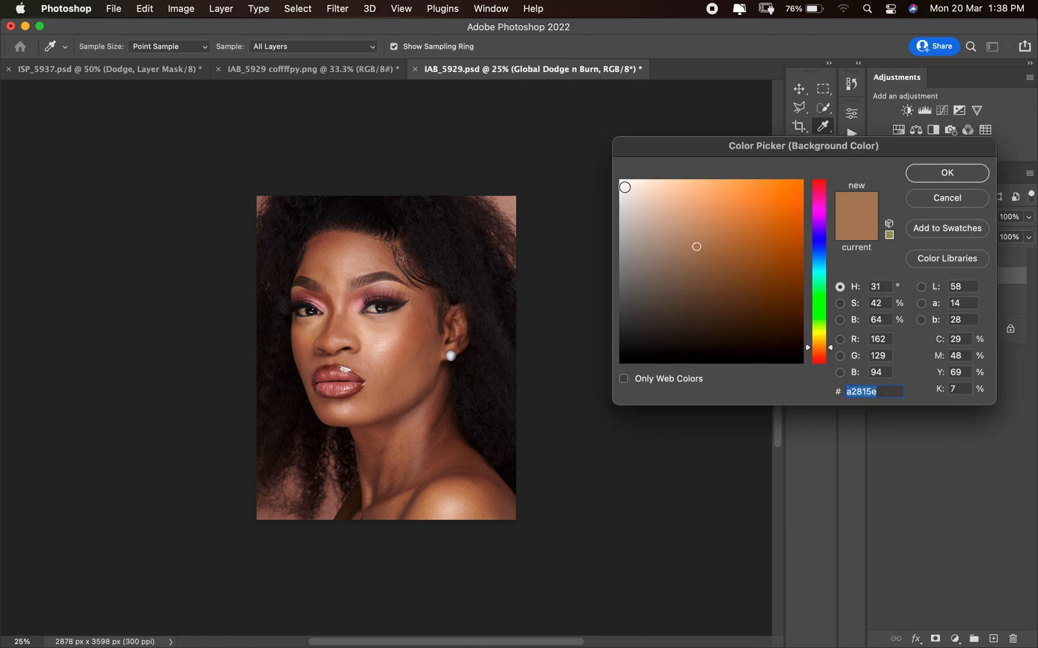
pyautogui.click(621, 181)
pyautogui.click(920, 174)
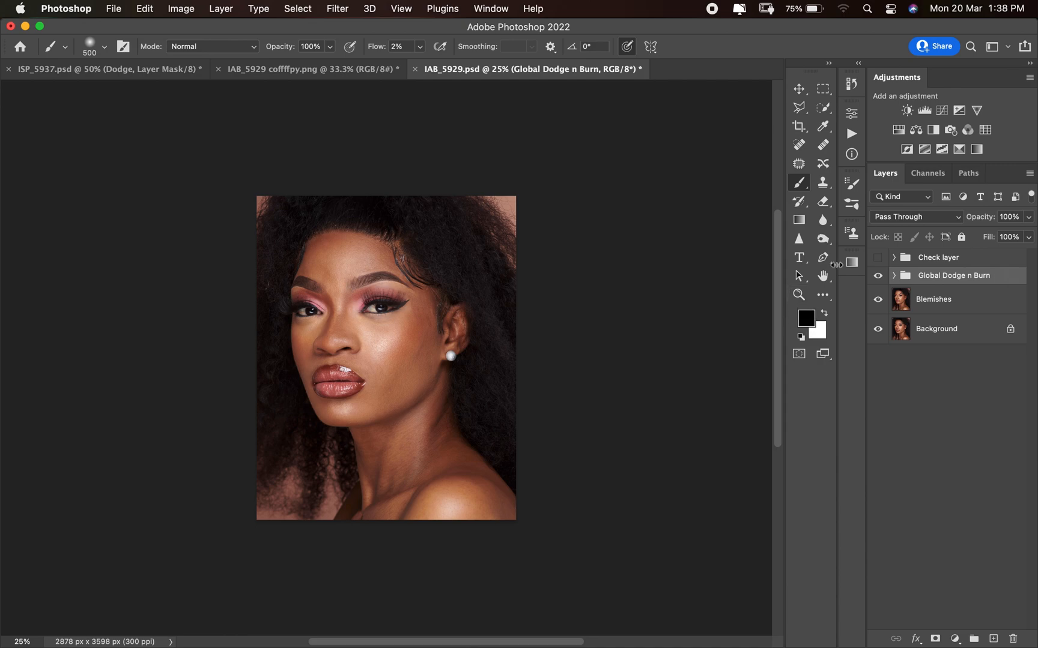
pyautogui.click(985, 308)
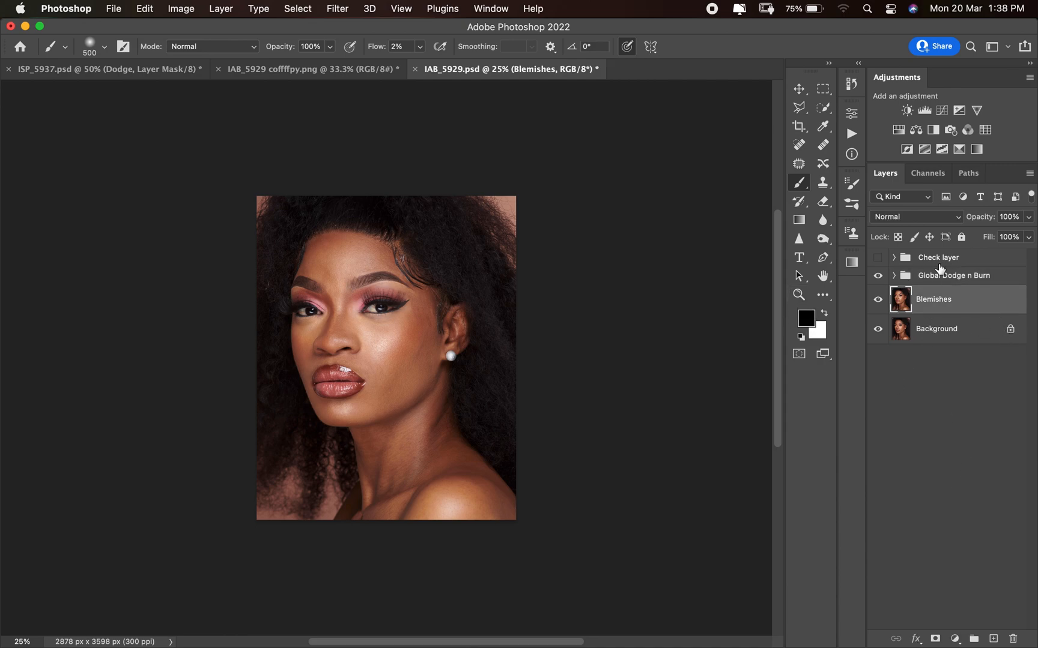
pyautogui.click(961, 277)
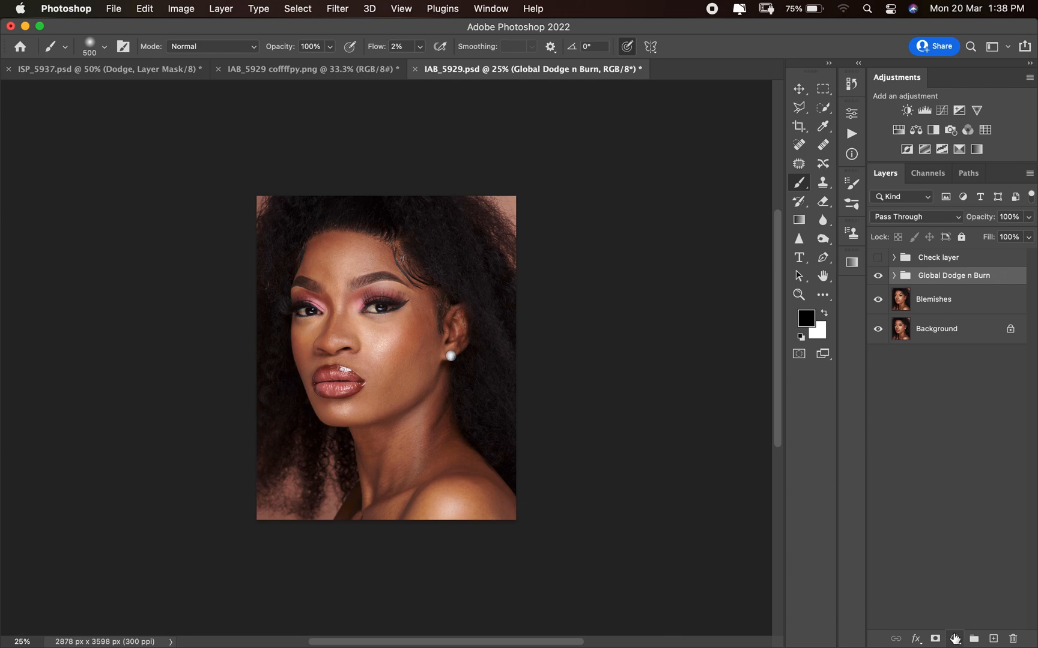
# Step: Add a Gradient Map adjustment layer above the Global Dodge n Burn group and reverse its black-to-white gradient
pyautogui.click(954, 638)
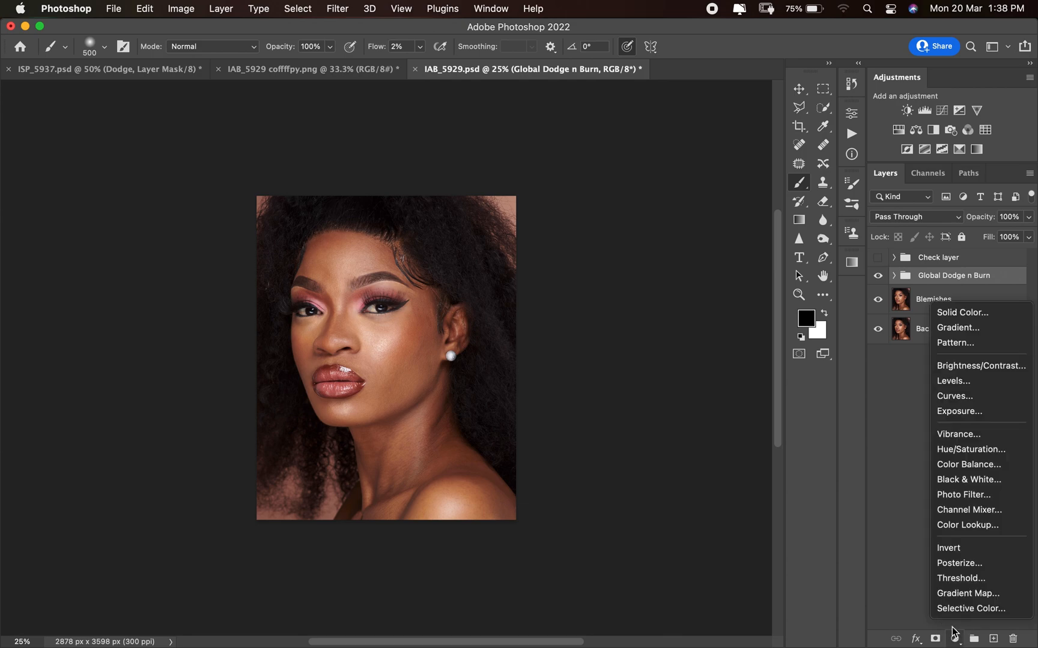
pyautogui.click(982, 594)
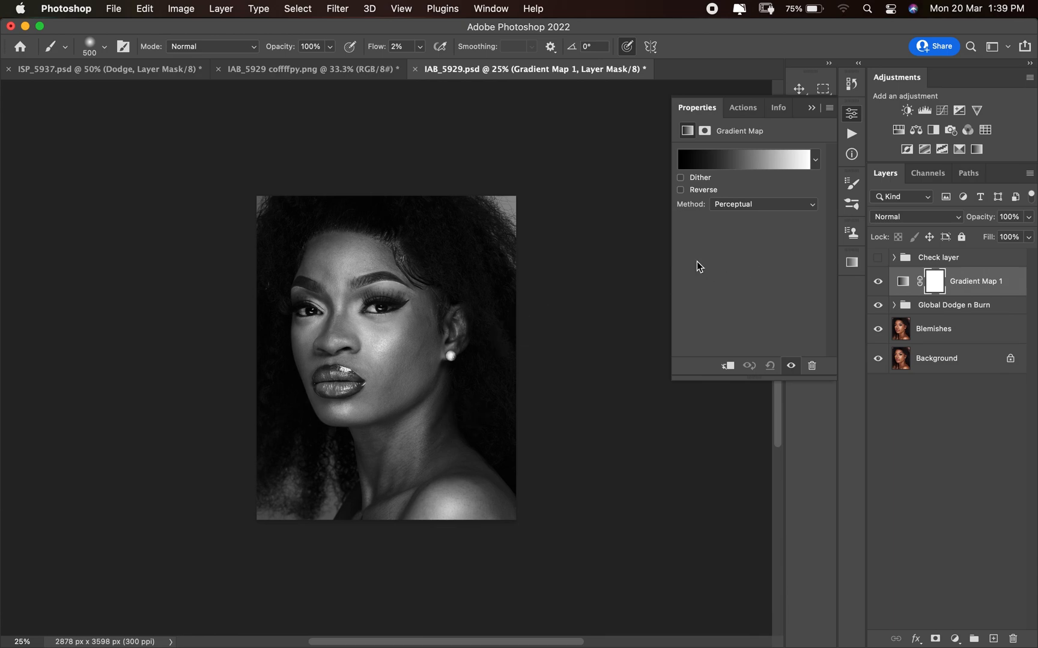
pyautogui.click(681, 190)
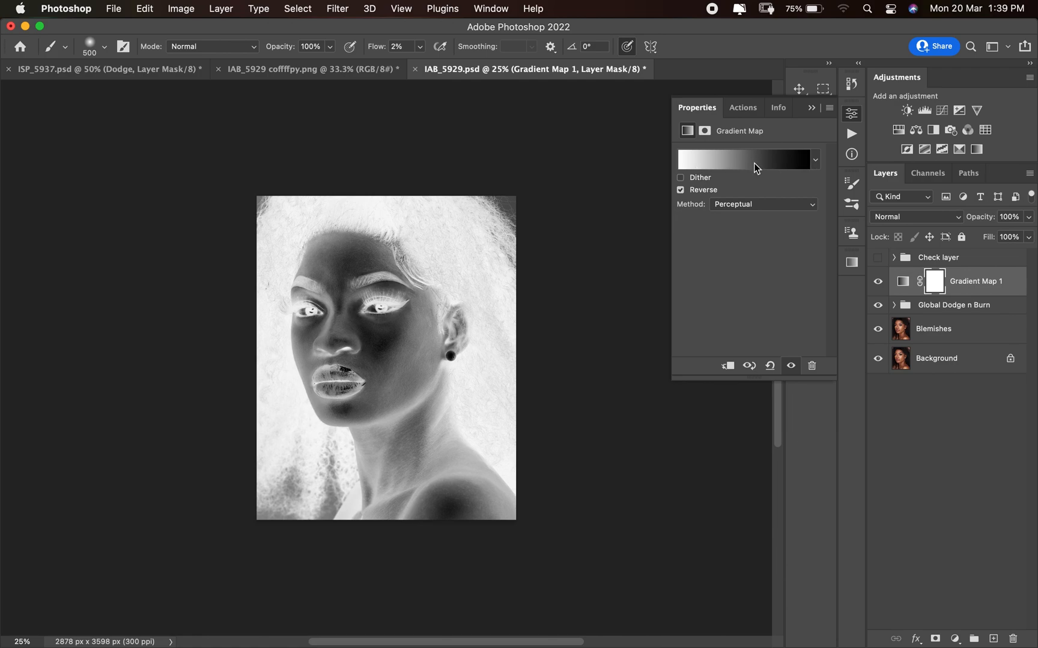
pyautogui.click(680, 191)
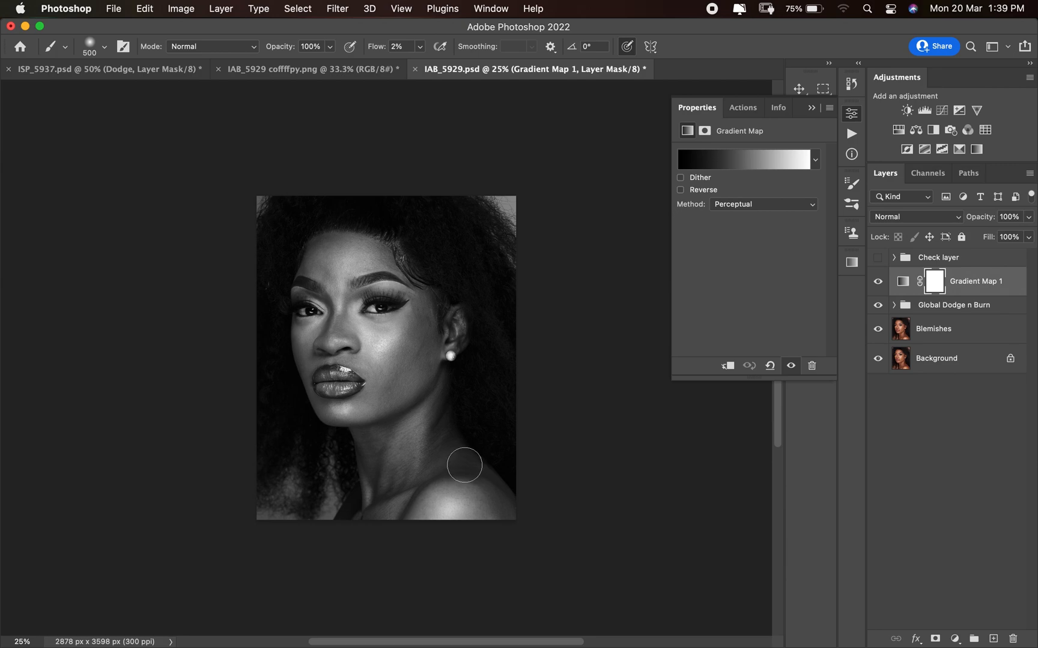
pyautogui.click(681, 190)
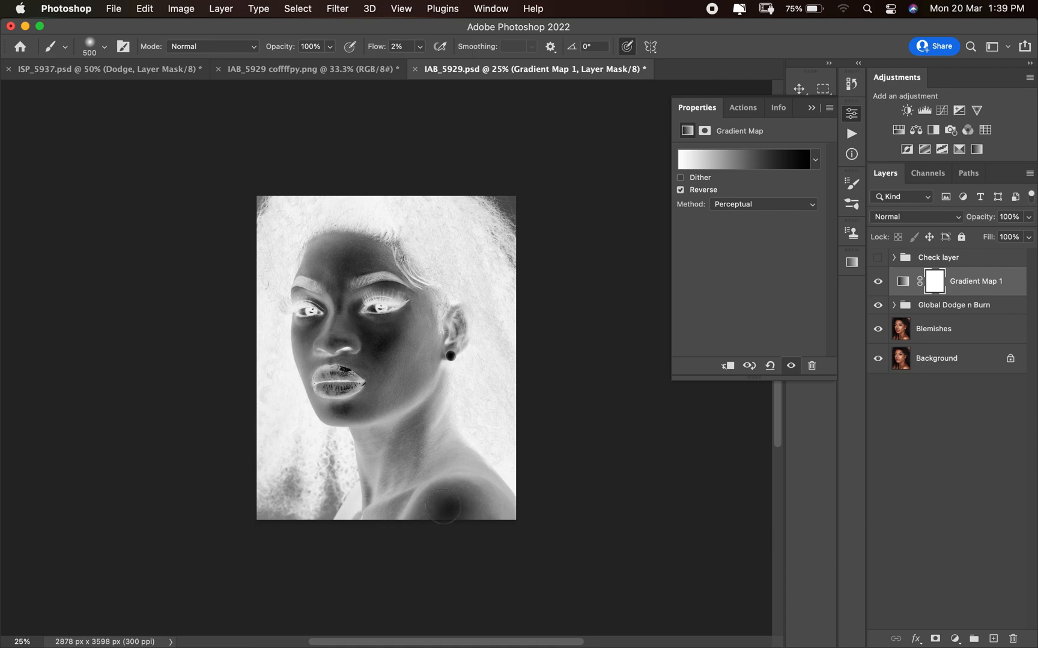
pyautogui.click(680, 190)
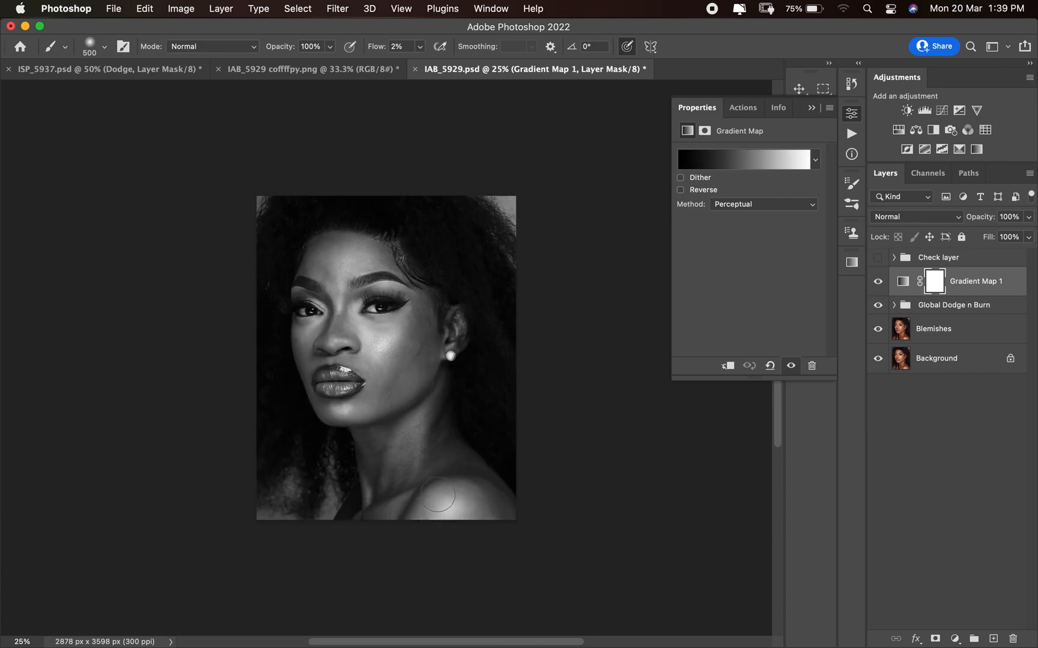
pyautogui.click(680, 189)
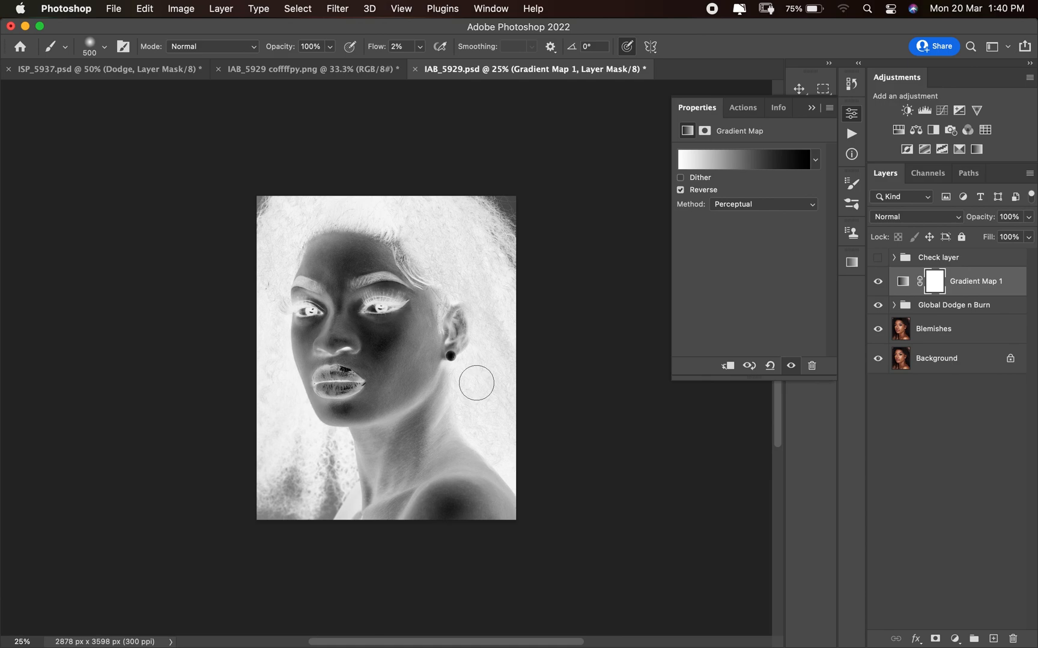
pyautogui.click(851, 114)
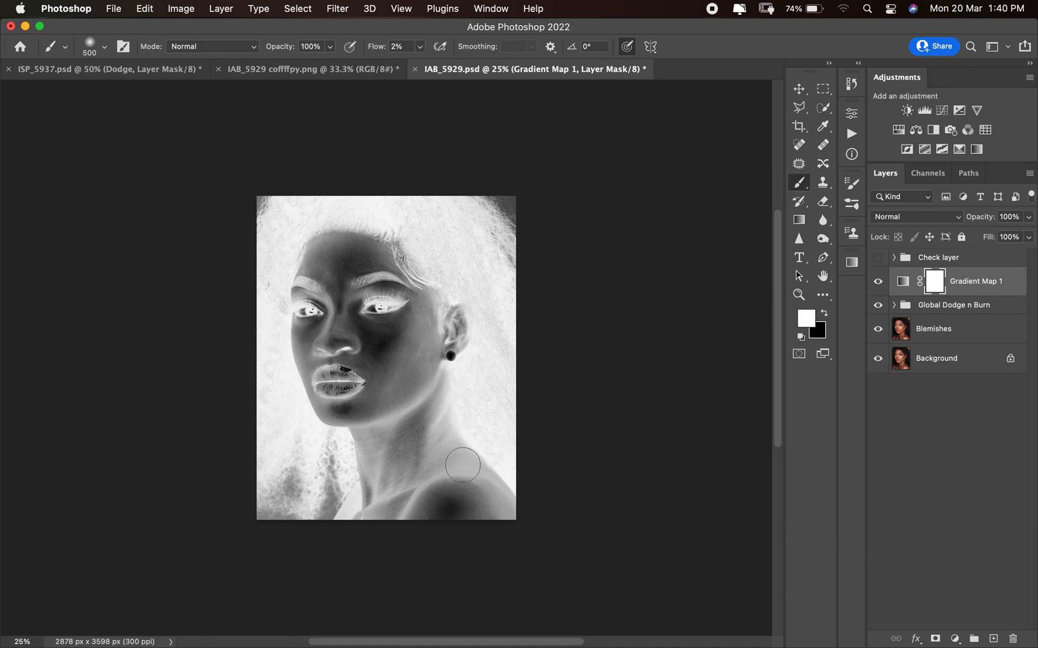
# Step: Add a Levels adjustment layer above the Gradient Map and darken its midtones slightly
pyautogui.click(955, 640)
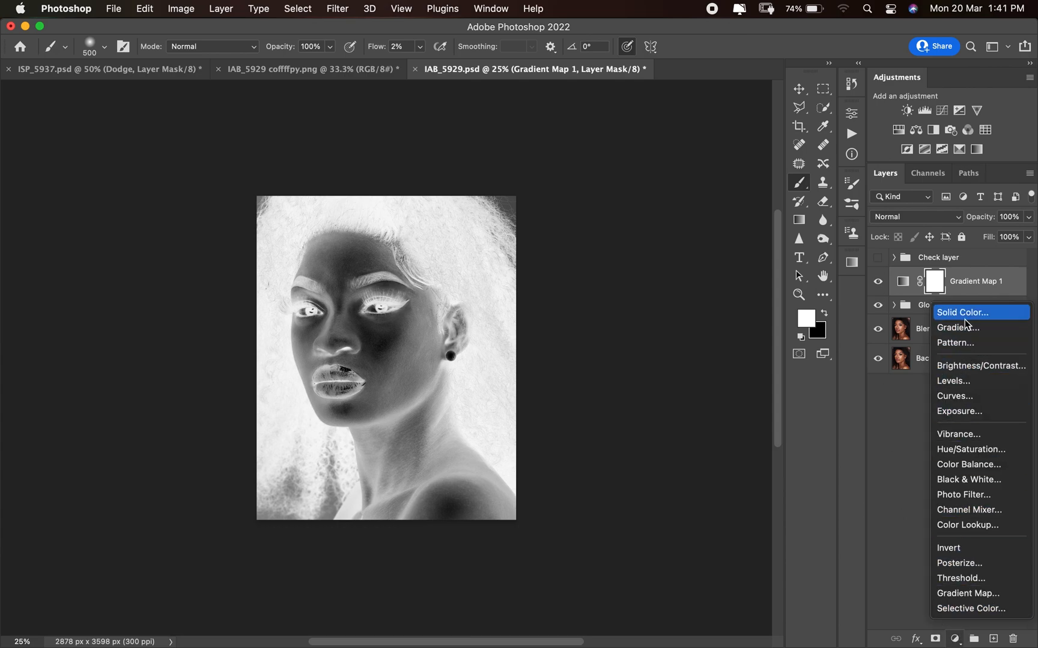
pyautogui.click(962, 382)
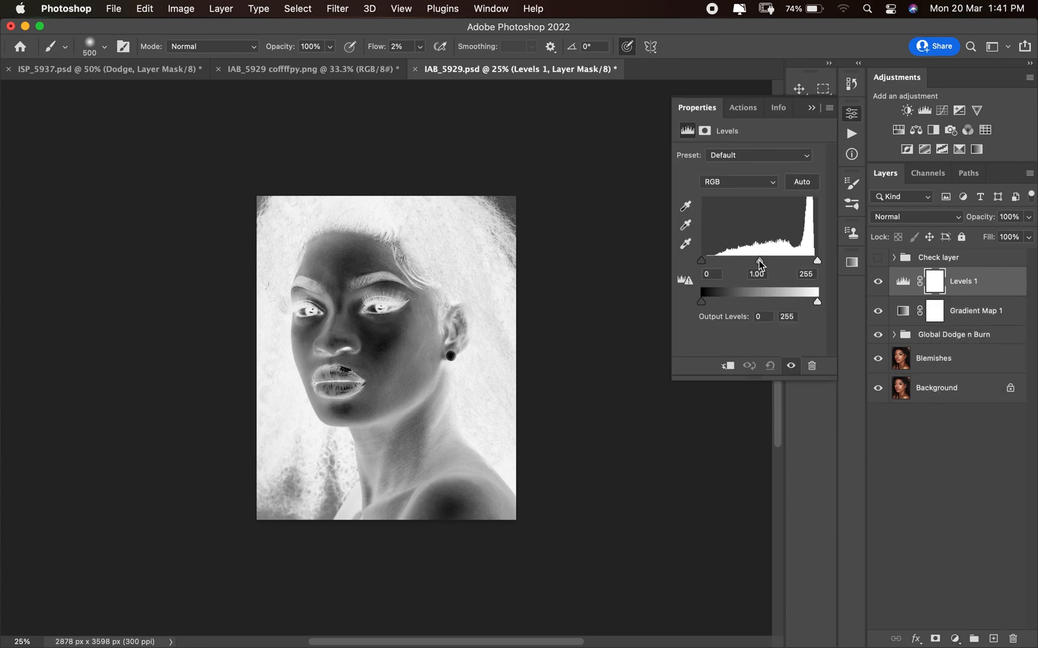
pyautogui.moveTo(757, 261)
pyautogui.mouseDown()
pyautogui.moveTo(746, 265)
pyautogui.moveTo(773, 269)
pyautogui.mouseUp()
pyautogui.click(852, 116)
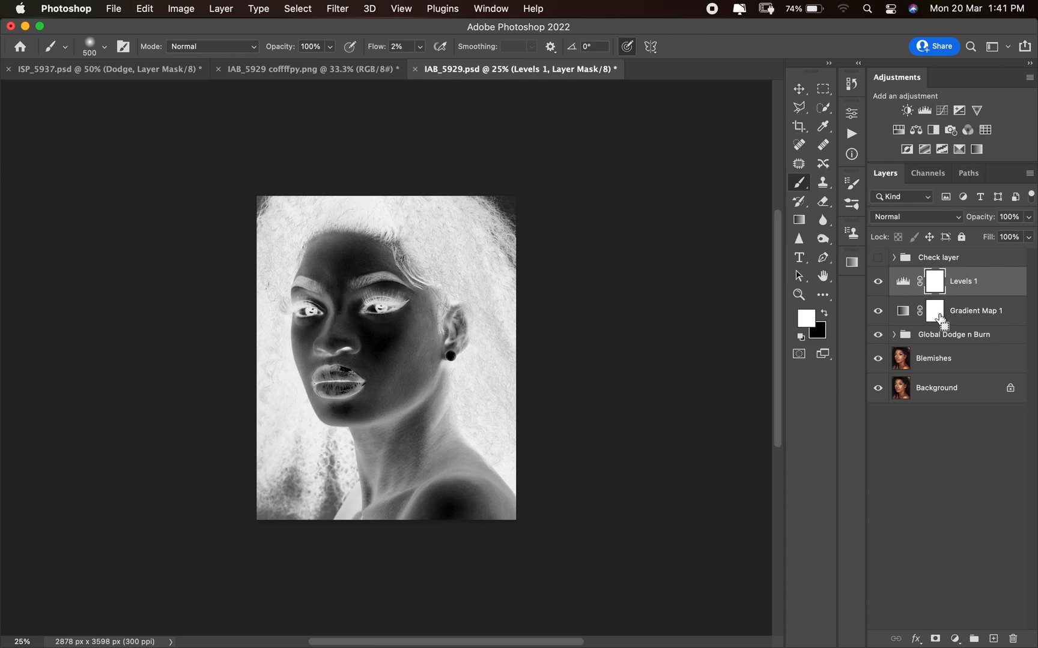
# Step: Group the Levels and Gradient Map layers and name the group "Invert check layer"
pyautogui.keyDown('shift'); pyautogui.click(958, 320); pyautogui.keyUp('shift')
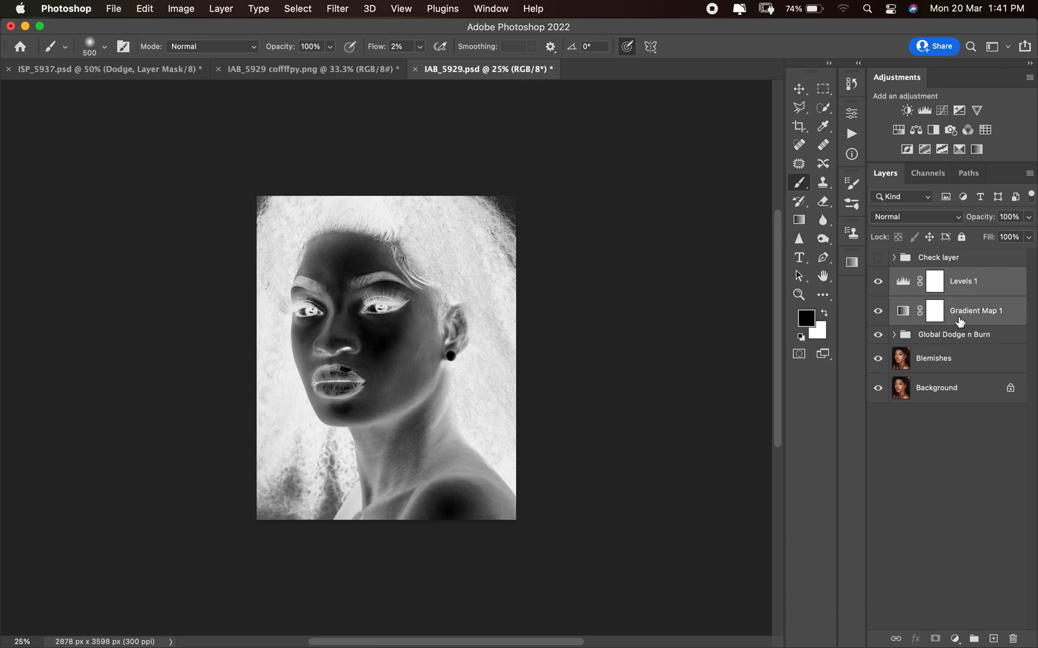
pyautogui.press('super+g')
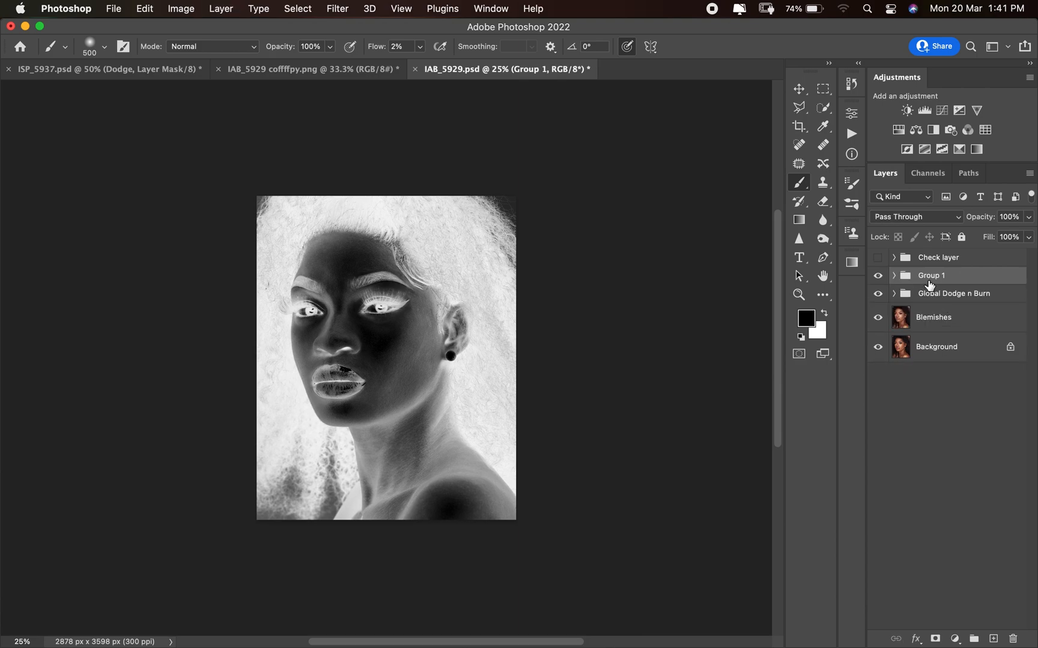
pyautogui.doubleClick(931, 277)
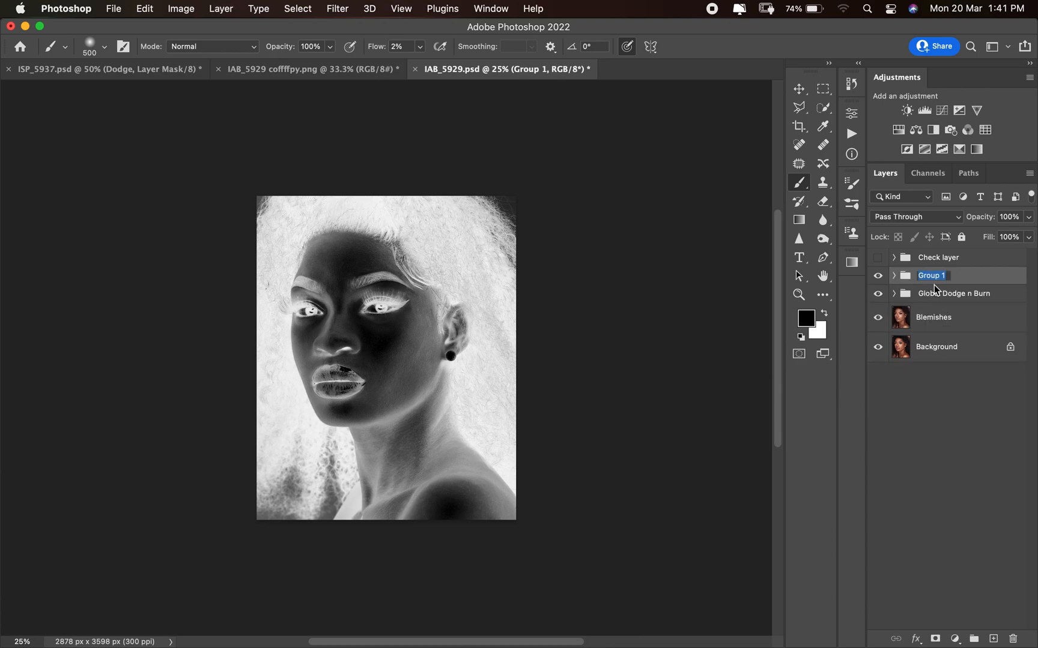
pyautogui.press('BackSpace')
pyautogui.write('Invert check layer')
pyautogui.press('Return')
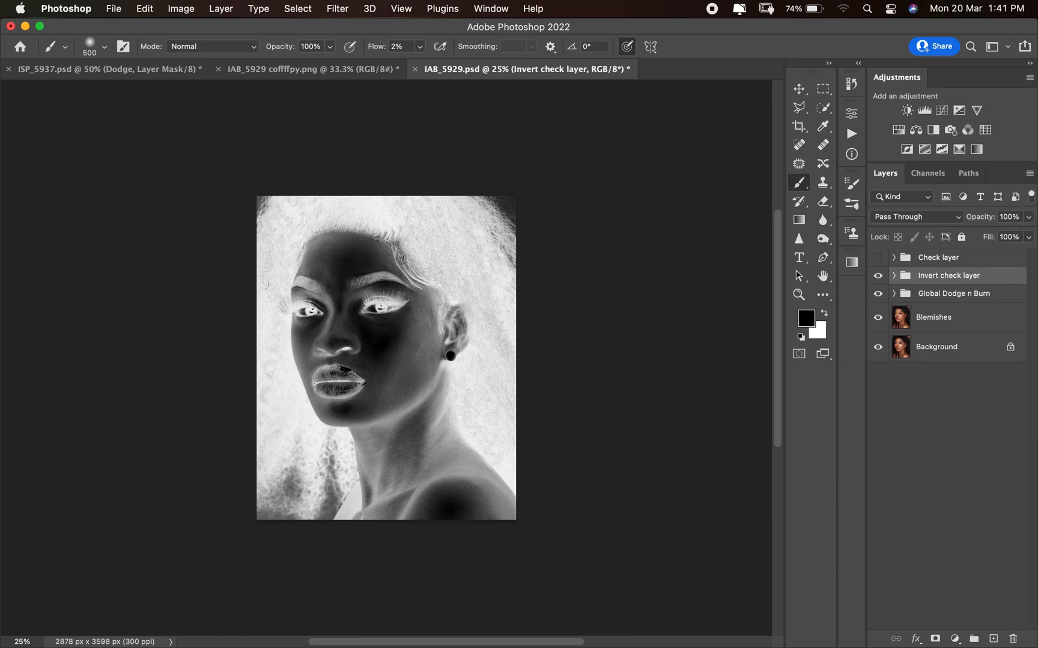
# Step: Compare the image without the Invert check layer group, and run the Micro Dodge And Burn action above the Global Dodge n Burn group
pyautogui.click(878, 276)
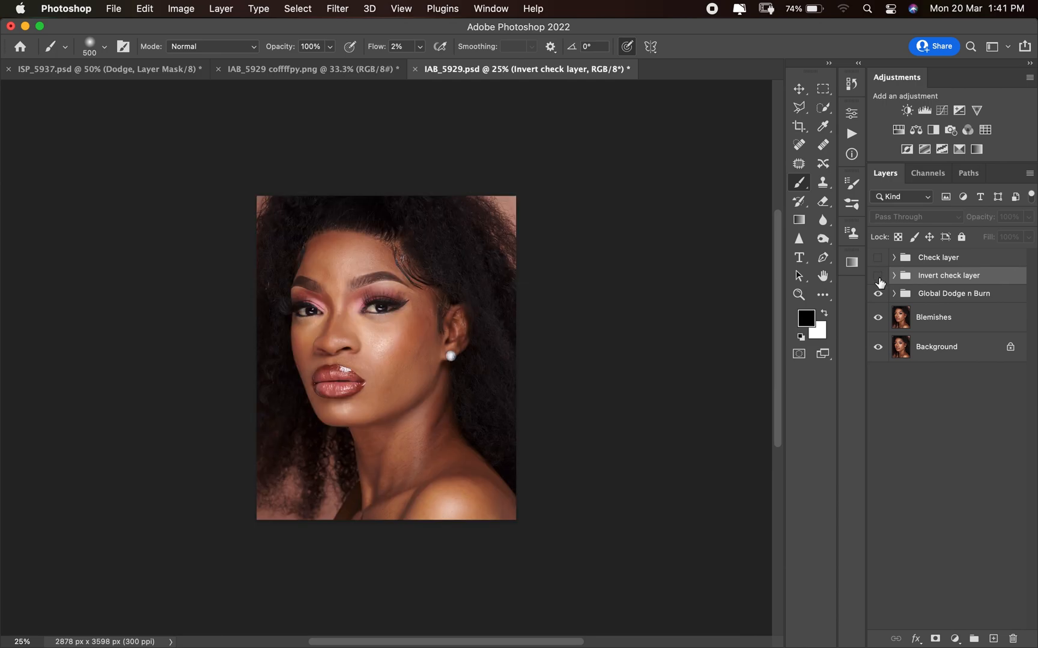
pyautogui.click(878, 275)
pyautogui.click(927, 297)
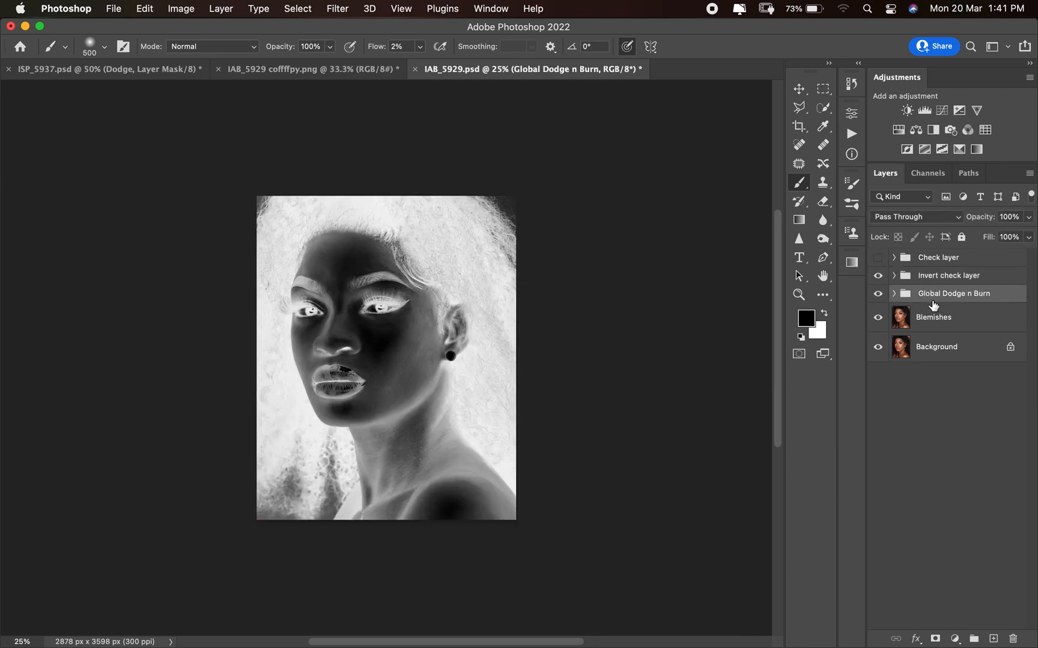
pyautogui.click(851, 133)
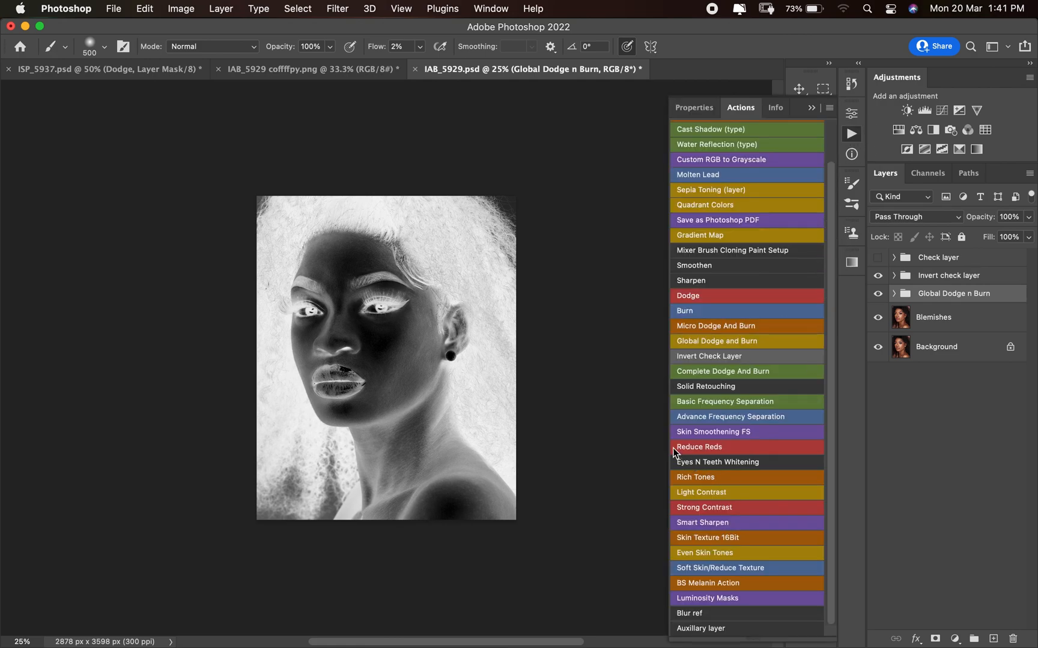
pyautogui.click(715, 326)
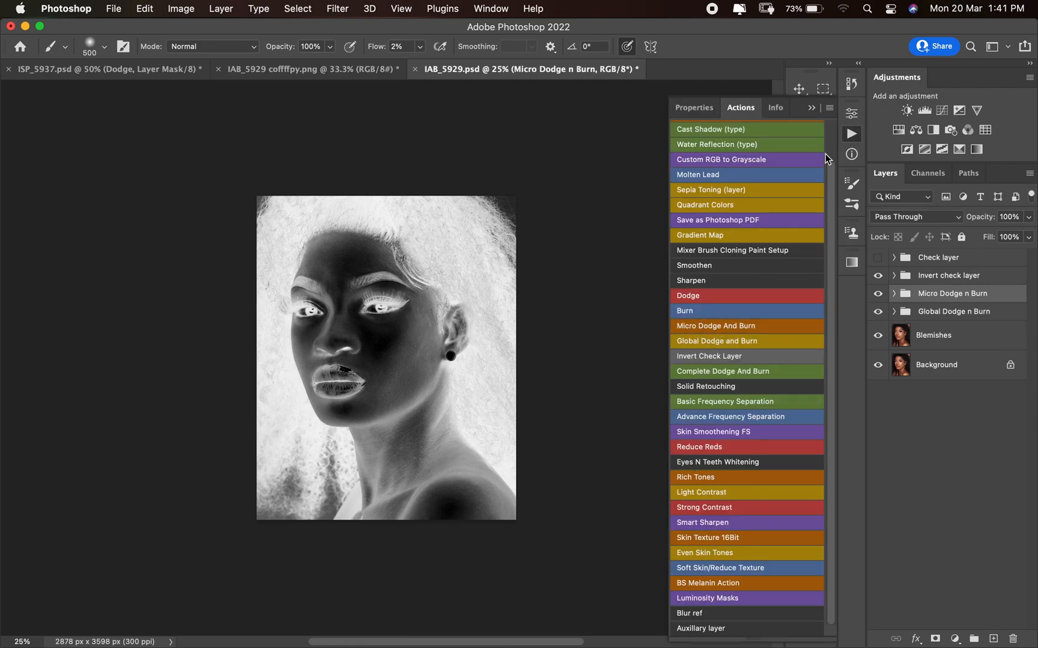
pyautogui.click(851, 134)
# Step: Select the Dodge layer's mask in the Micro Dodge n Burn group and prepare a smaller white brush at 1% flow
pyautogui.click(894, 294)
pyautogui.click(948, 349)
pyautogui.press('x')
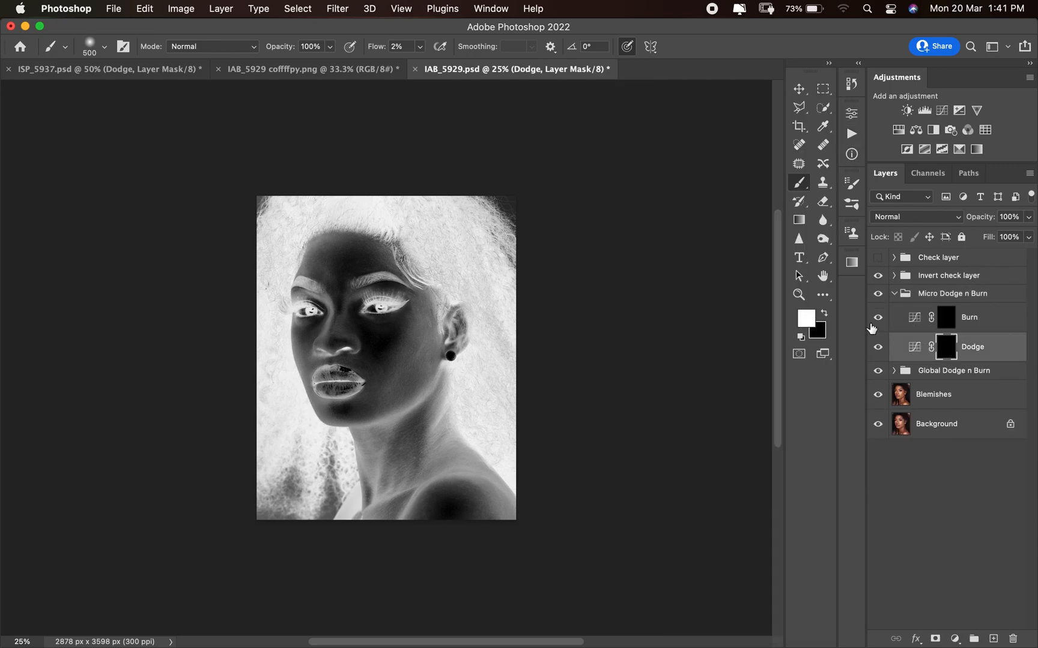
pyautogui.click(395, 48)
pyautogui.press('[')
pyautogui.press('[')
pyautogui.press('super+equal')
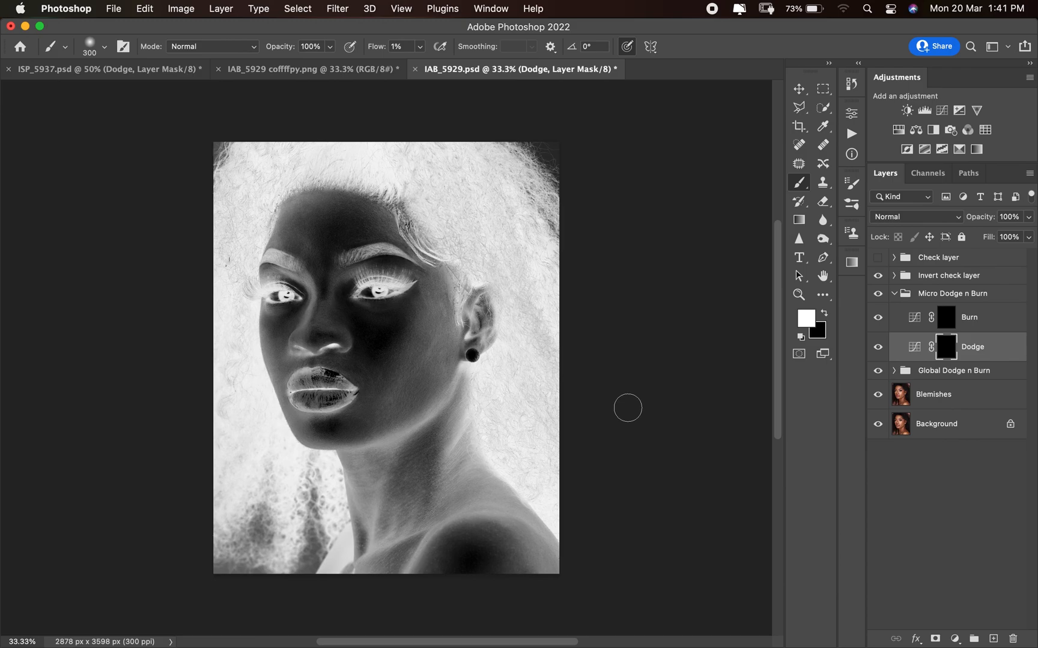
pyautogui.press('[')
pyautogui.press('[')
pyautogui.press('[')
# Step: Burn the shoulder highlight by painting on the micro Burn layer's mask with a 400 px white brush at 1% flow, and compare the result
pyautogui.click(947, 320)
pyautogui.press(']')
pyautogui.press(']')
pyautogui.press(']')
pyautogui.press(']')
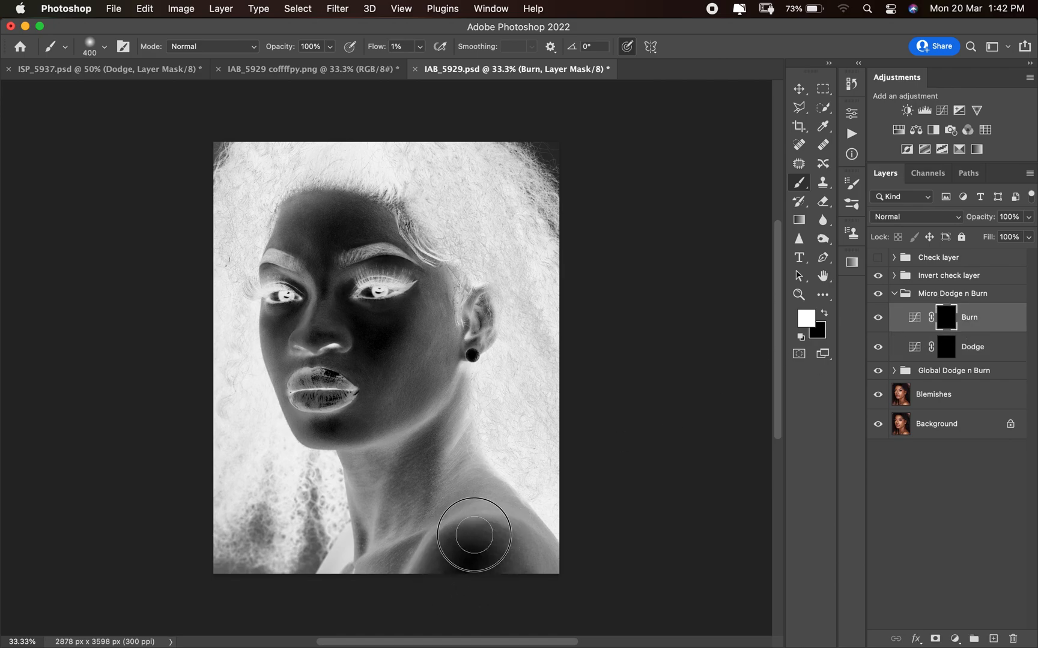
pyautogui.moveTo(460, 562)
pyautogui.mouseDown()
pyautogui.moveTo(435, 573)
pyautogui.moveTo(453, 541)
pyautogui.moveTo(476, 543)
pyautogui.moveTo(506, 555)
pyautogui.moveTo(498, 570)
pyautogui.moveTo(477, 563)
pyautogui.moveTo(472, 547)
pyautogui.moveTo(445, 570)
pyautogui.moveTo(495, 532)
pyautogui.moveTo(493, 554)
pyautogui.moveTo(475, 564)
pyautogui.moveTo(463, 539)
pyautogui.mouseUp()
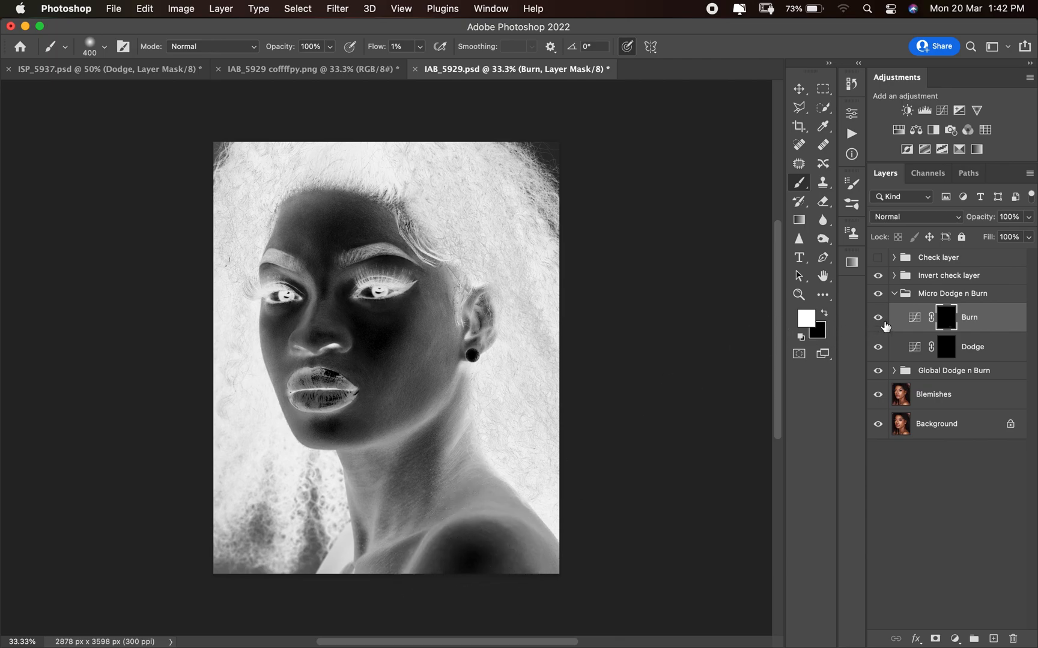
pyautogui.click(879, 318)
pyautogui.click(879, 318)
# Step: Raise the brush flow to 10% and burn the shoulder highlight more strongly on the Burn layer's mask
pyautogui.press('super+equal')
pyautogui.scroll(-5, 540, 481)
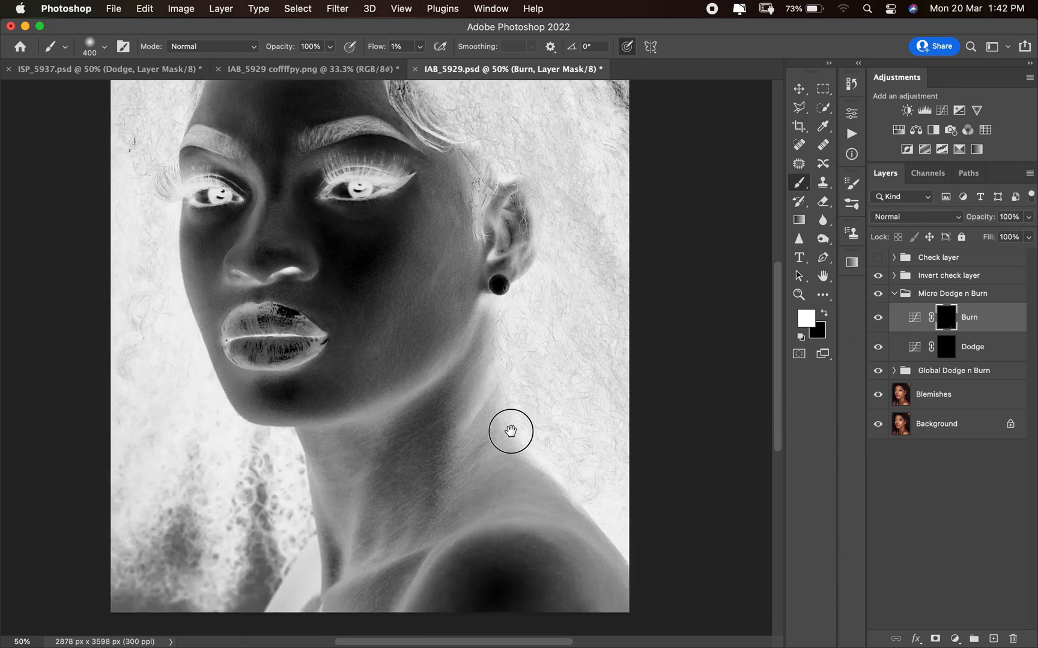
pyautogui.click(395, 46)
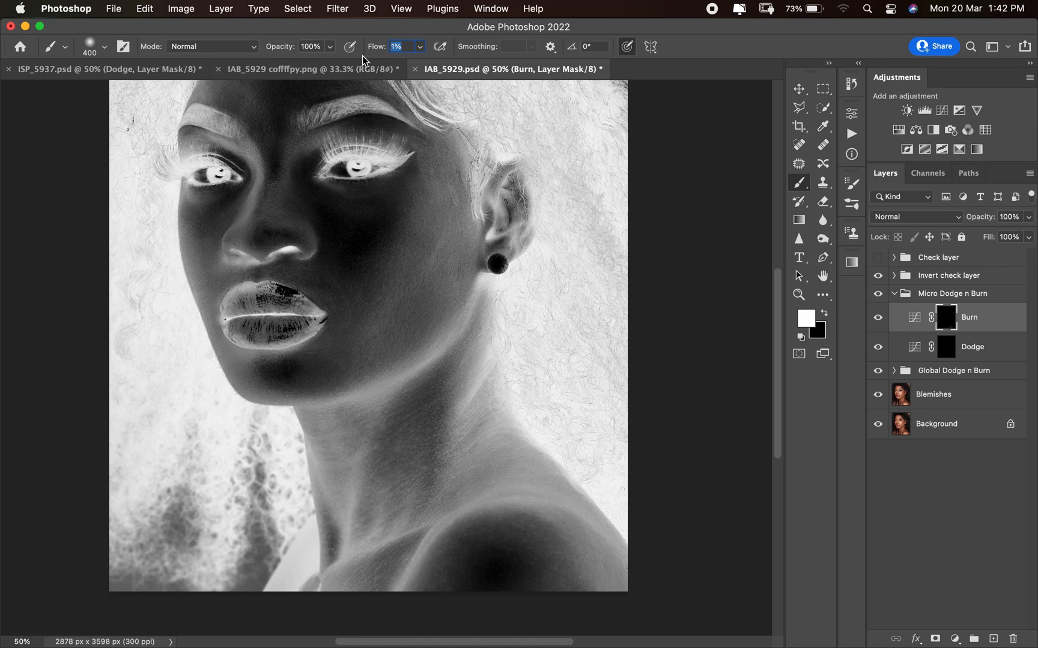
pyautogui.write('10')
pyautogui.press('Return')
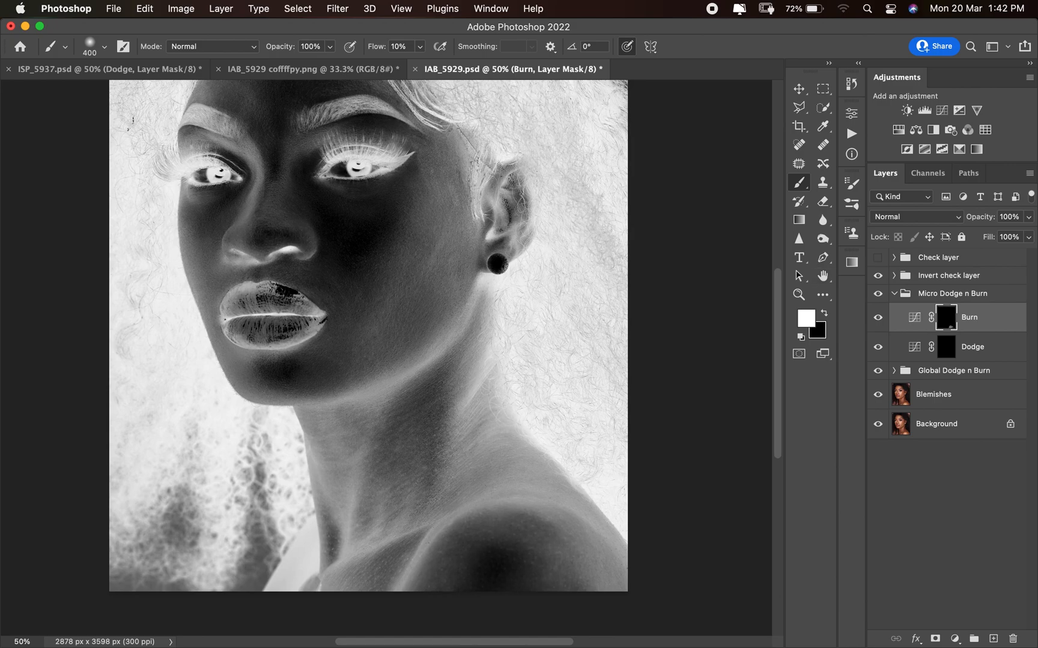
# Step: Compare the portrait with and without the Burn layer, both in the inverted check view and in full color
pyautogui.press('super+comma')
pyautogui.press('super+comma')
pyautogui.click(878, 275)
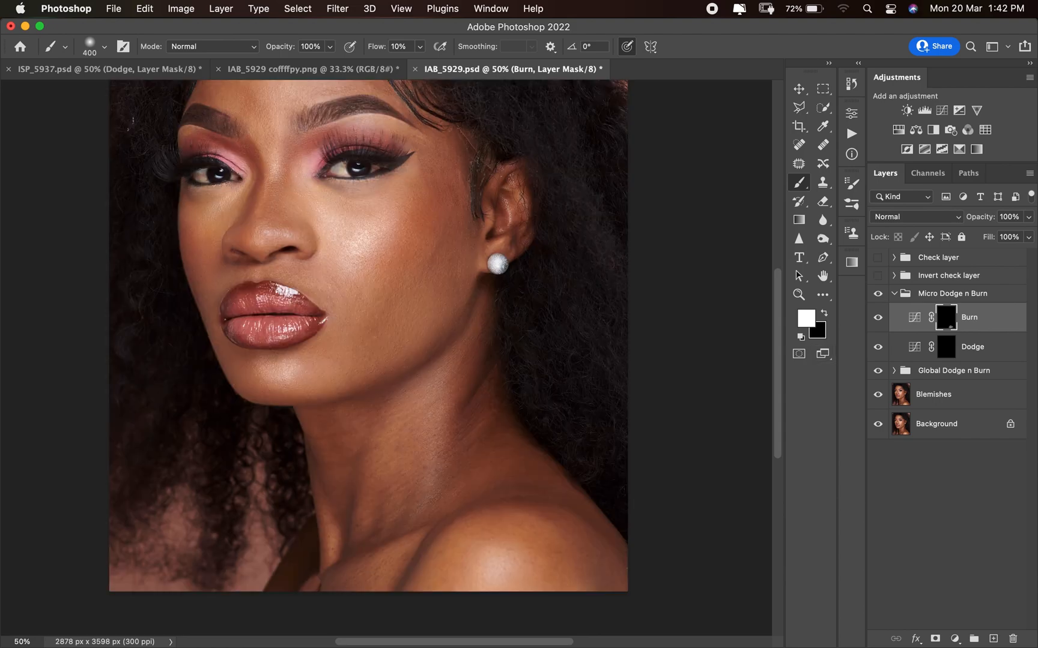
pyautogui.press('super+comma')
pyautogui.press('super+comma')
pyautogui.click(877, 275)
# Step: Set the brush to 1% flow and 150 px on the micro Dodge layer's mask for retouching the neck and shoulder
pyautogui.moveTo(399, 47); pyautogui.dragTo(389, 46)
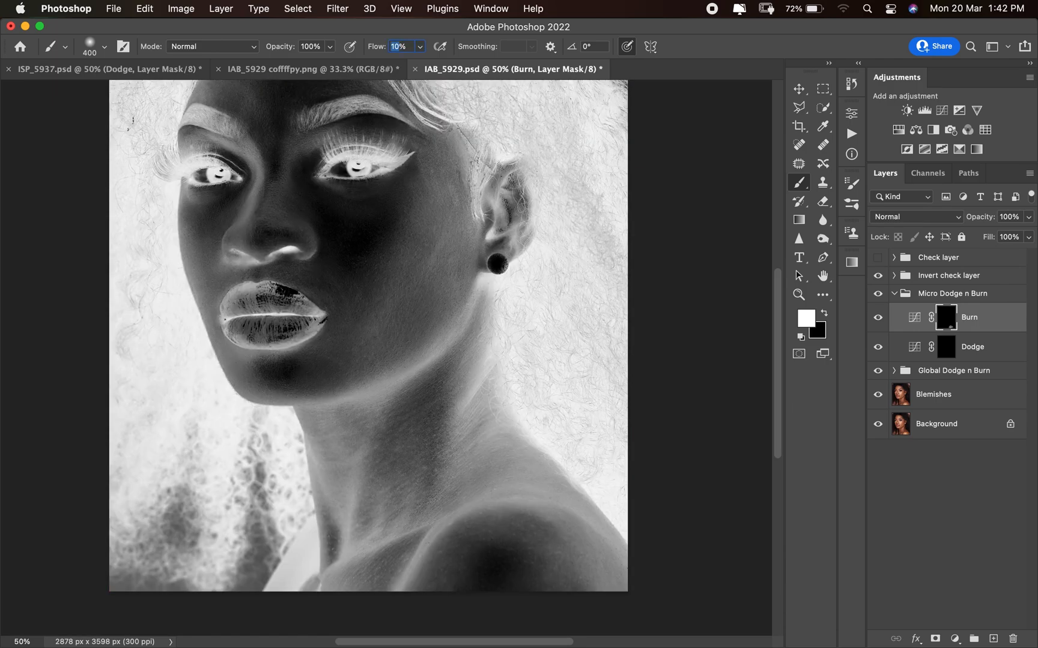
pyautogui.write('1')
pyautogui.press('super+minus')
pyautogui.press('super+minus')
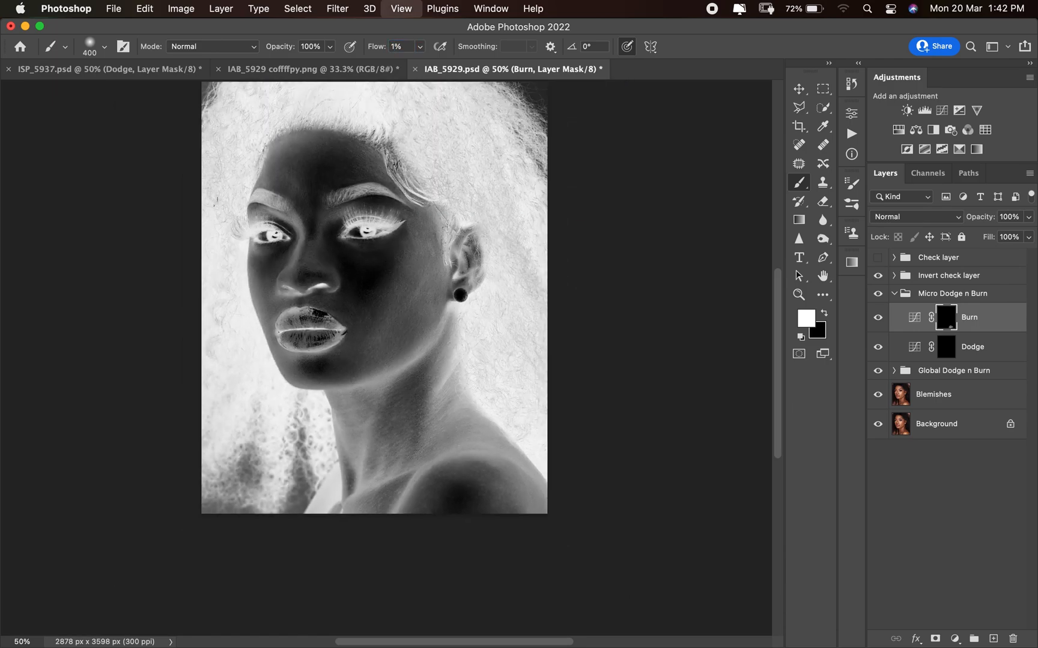
pyautogui.click(945, 347)
pyautogui.press('[')
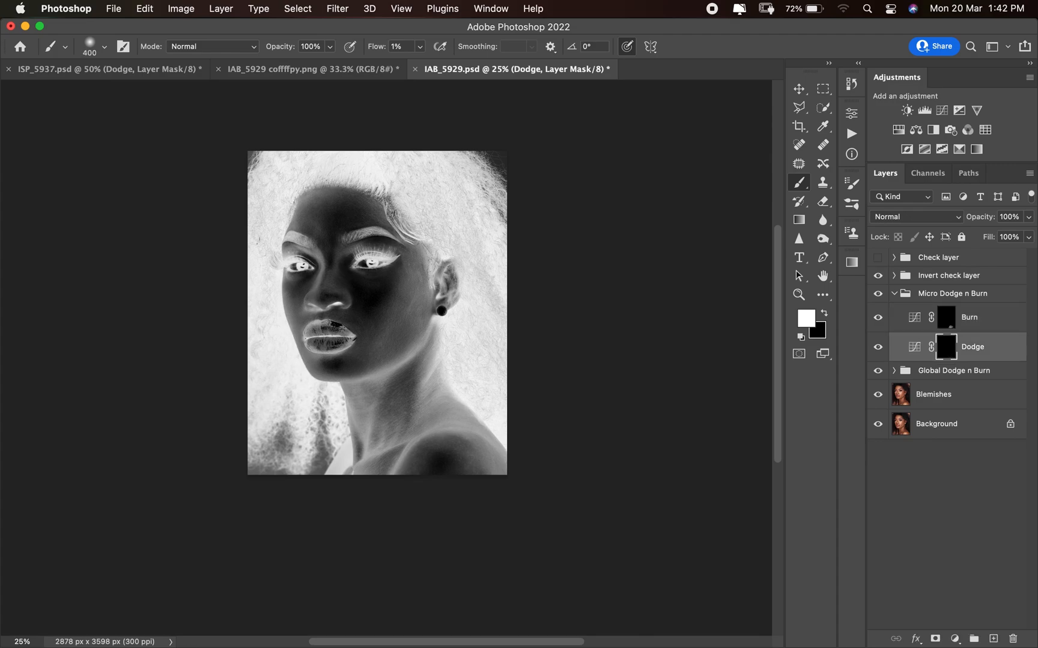
pyautogui.press('super+plus')
pyautogui.press('super+plus')
pyautogui.press('super+plus')
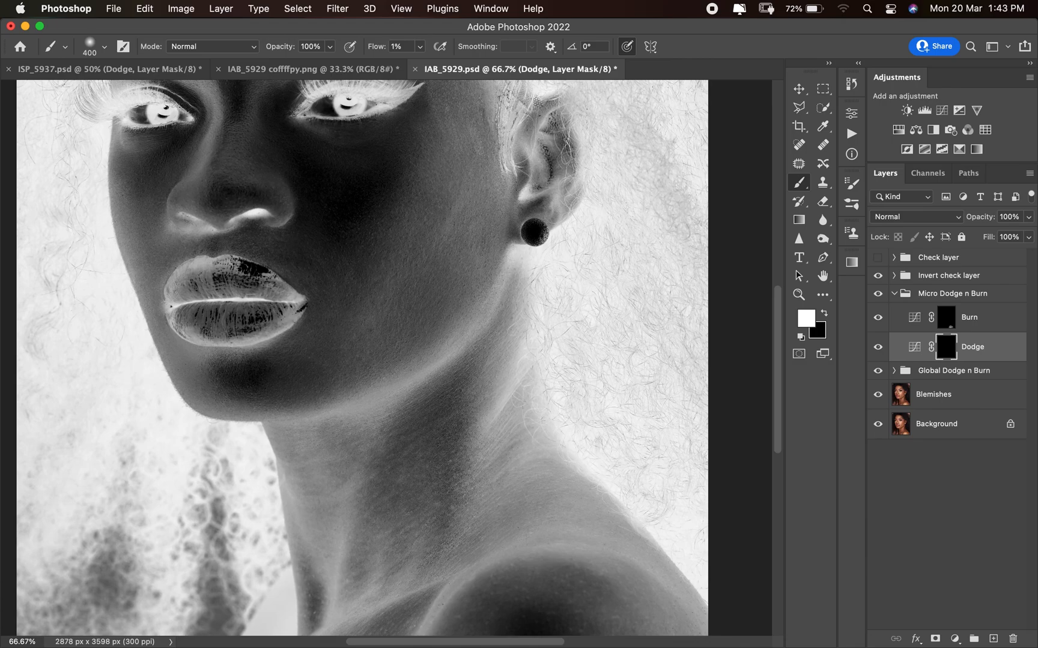
pyautogui.scroll(-5, 390, 361)
pyautogui.hscroll(-2, 391, 361)
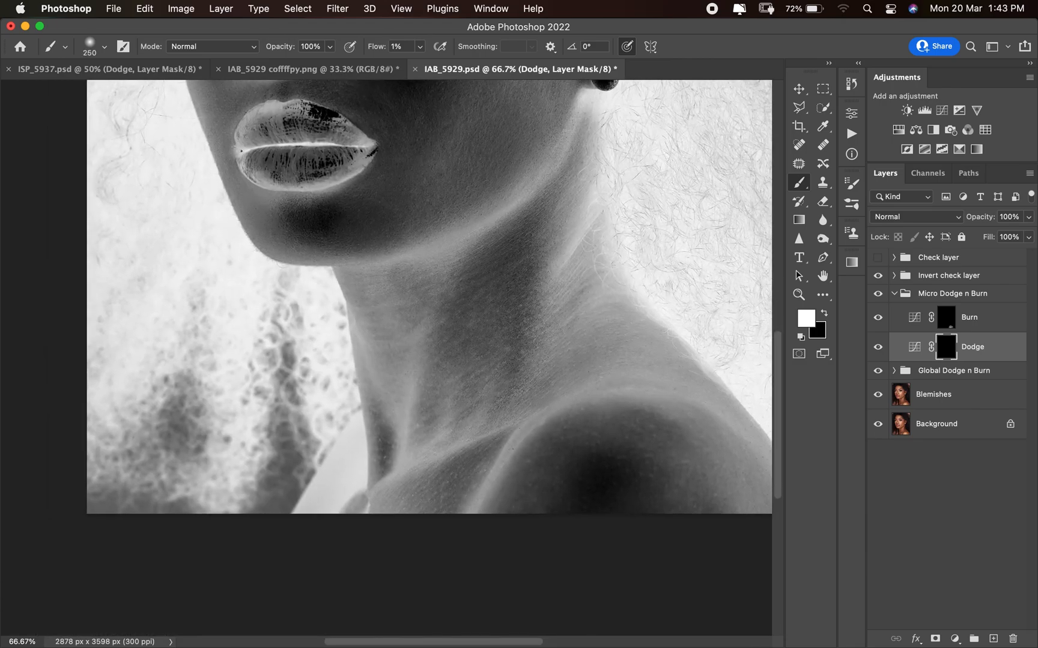
pyautogui.press('[')
pyautogui.press('[')
pyautogui.press('[')
# Step: Collapse the Micro Dodge n Burn group and hide the Invert check layer group to view the full-color portrait
pyautogui.press('super+minus')
pyautogui.press('super+minus')
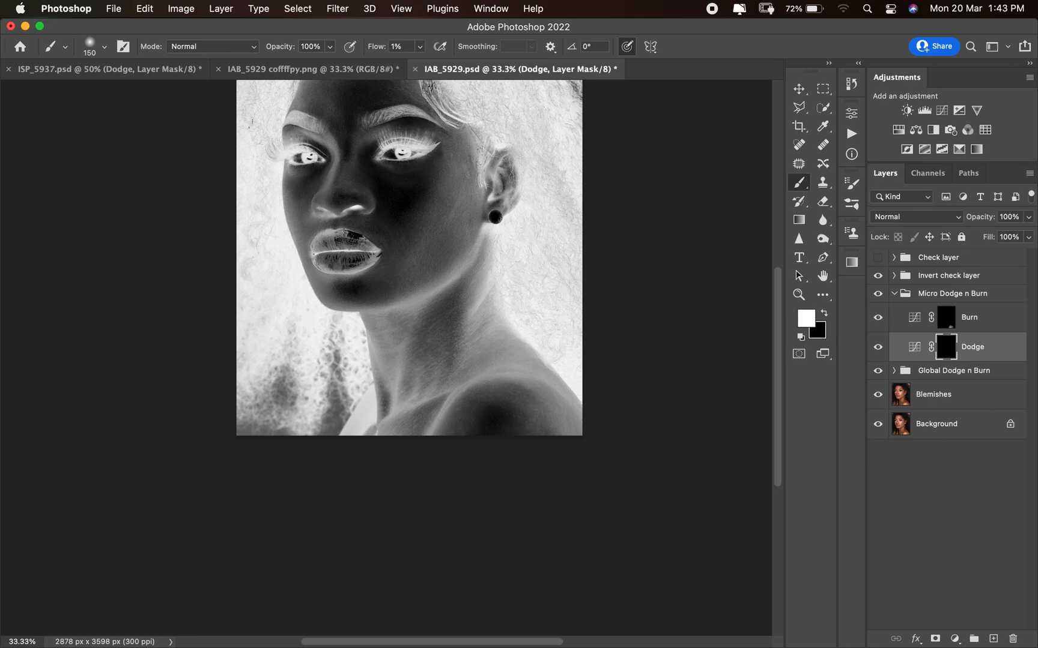
pyautogui.click(894, 294)
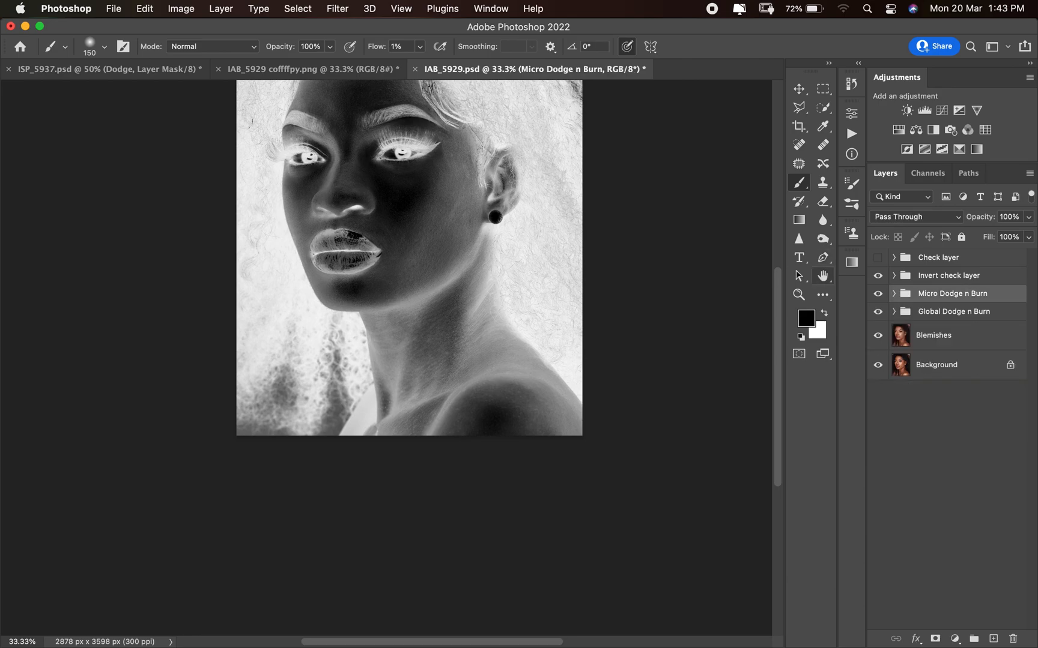
pyautogui.click(878, 276)
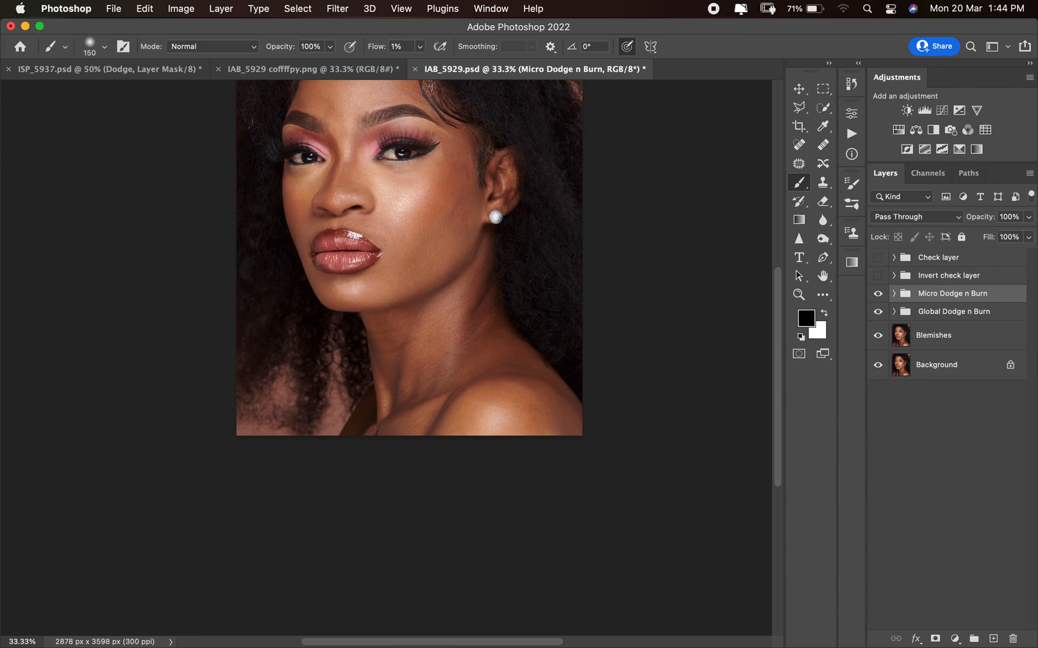
# Step: Delete the Micro Dodge n Burn and Global Dodge n Burn groups
pyautogui.press('Delete')
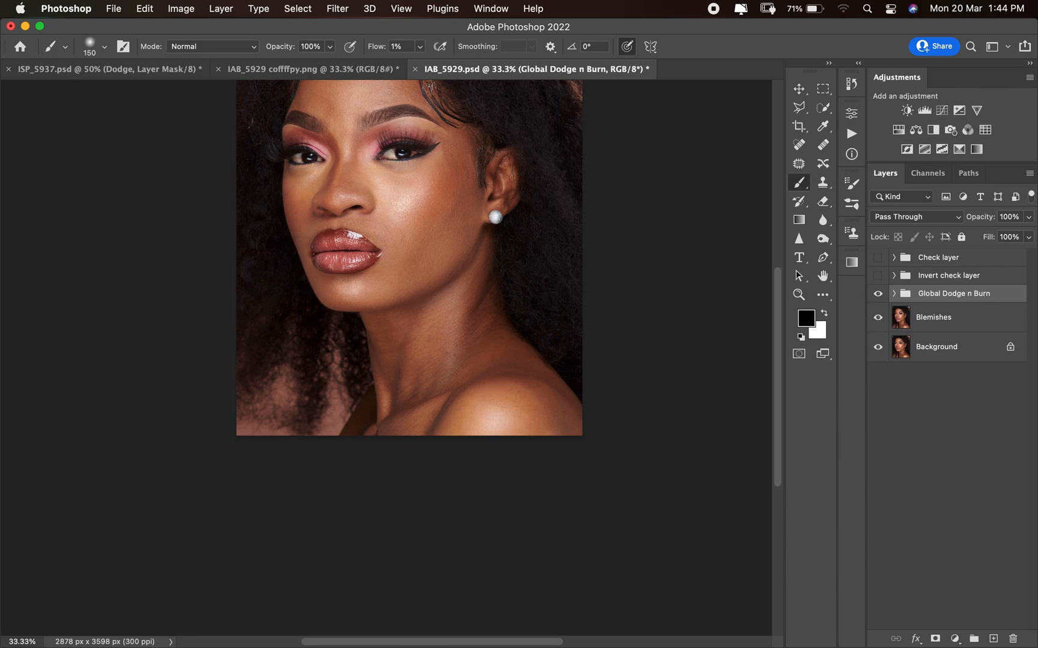
pyautogui.press('Delete')
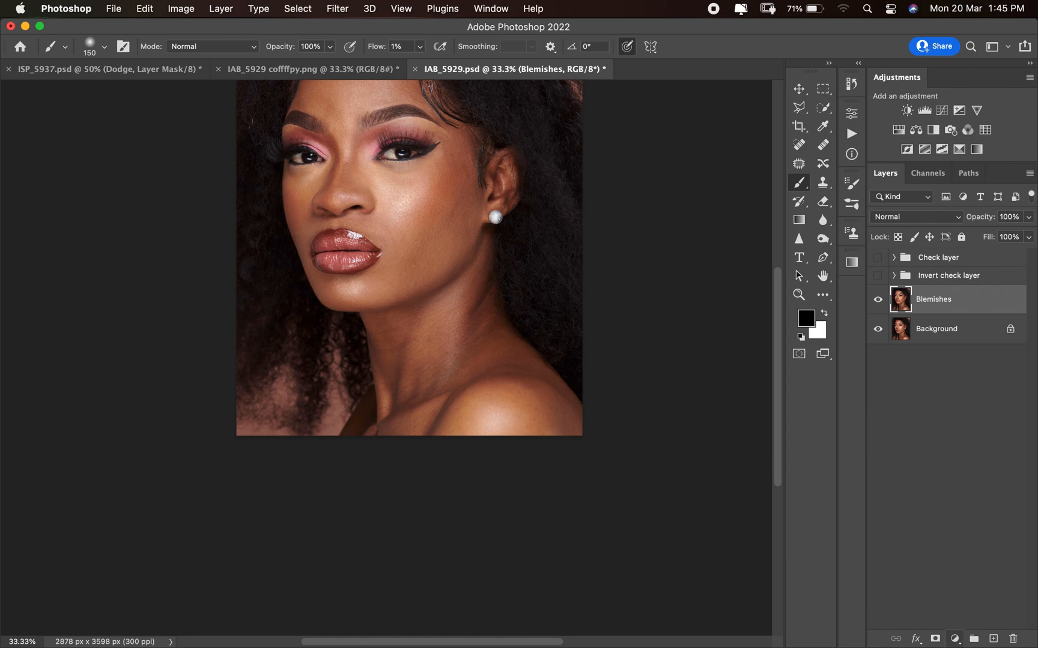
# Step: Add a white (ffffff) Solid Color fill layer above Blemishes and set its blend mode to Color
pyautogui.click(955, 639)
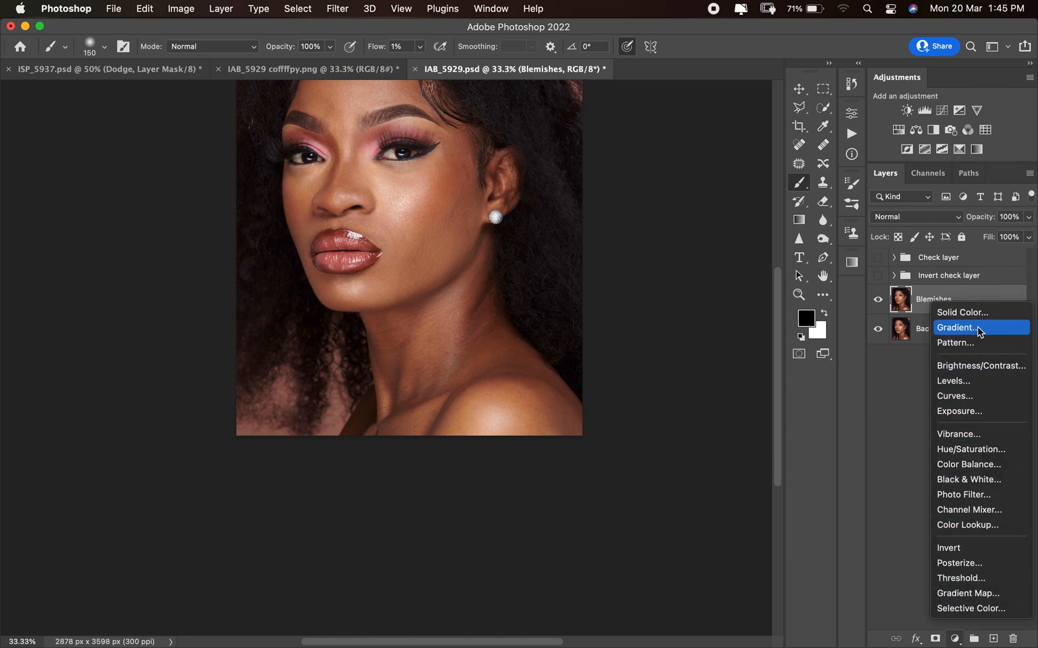
pyautogui.click(964, 313)
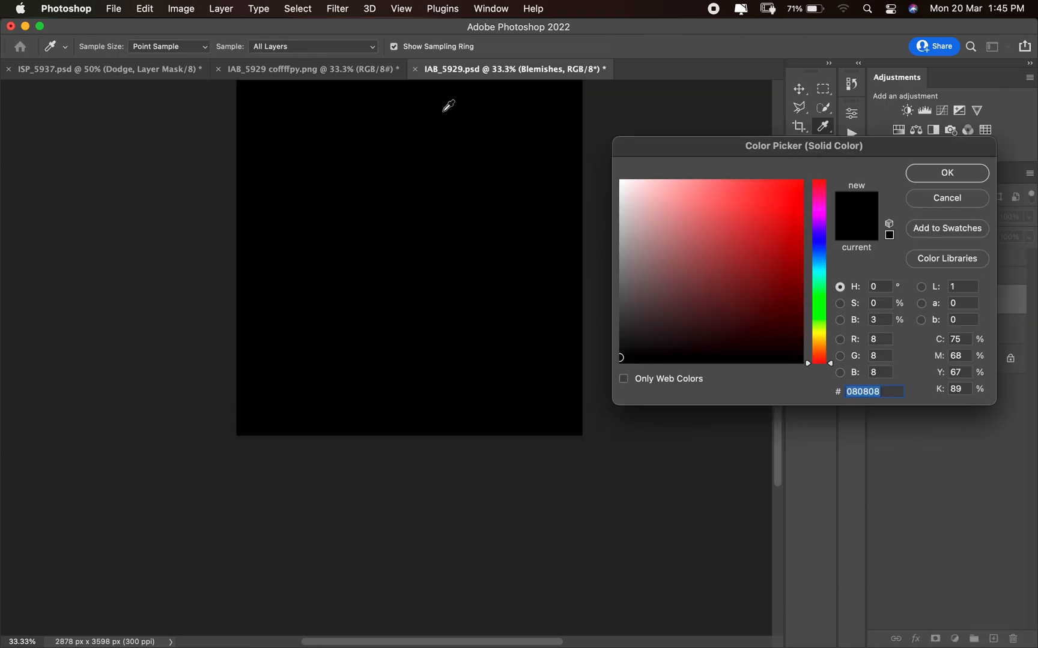
pyautogui.click(622, 181)
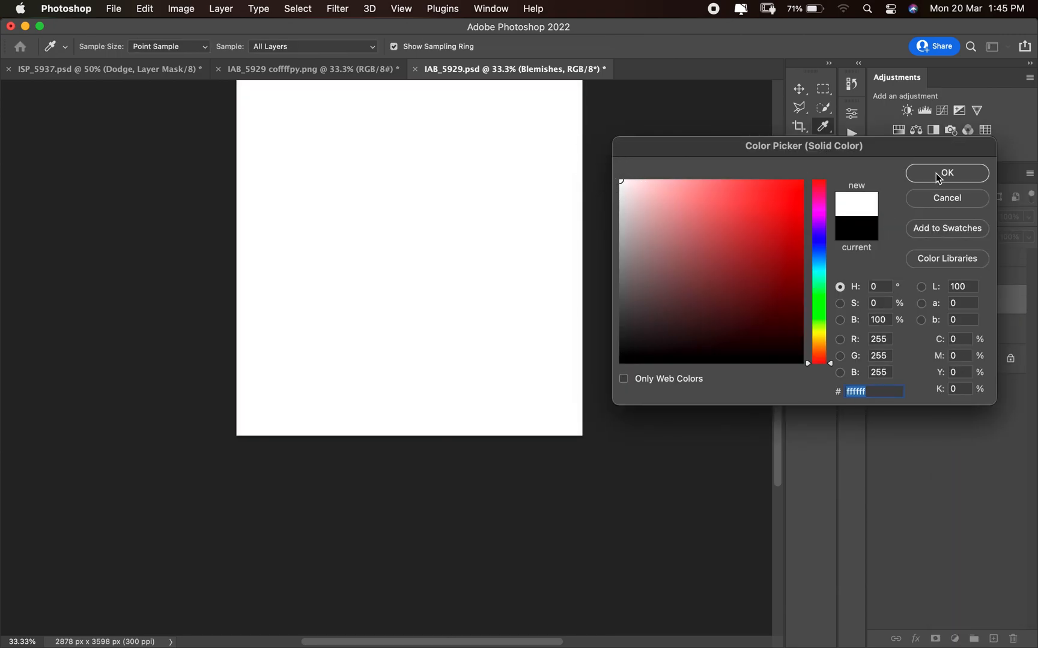
pyautogui.click(935, 174)
pyautogui.click(899, 223)
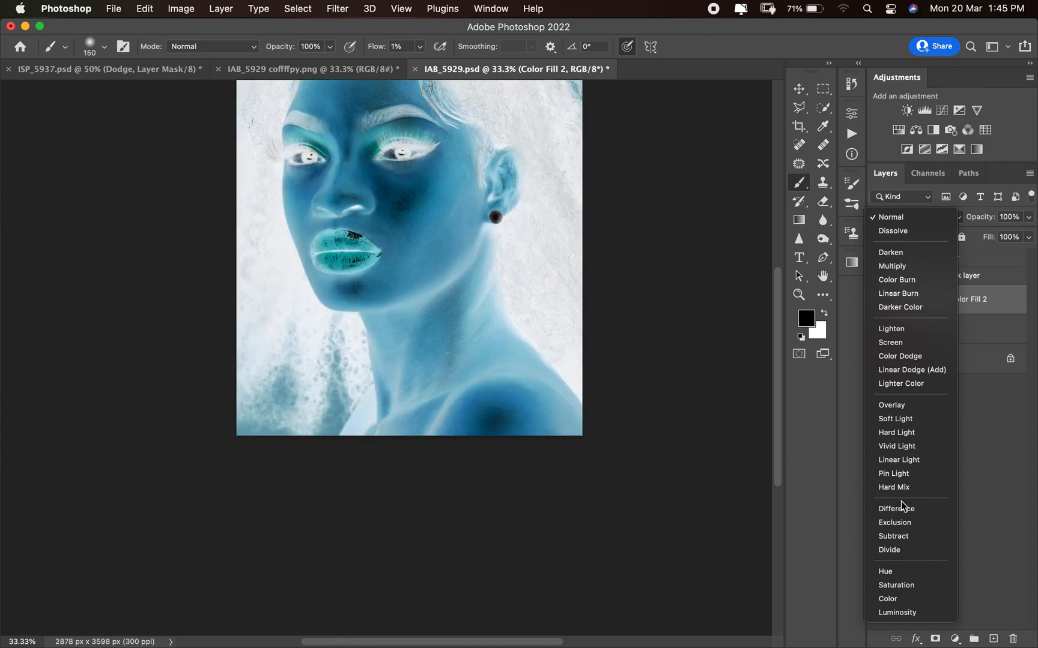
pyautogui.click(895, 598)
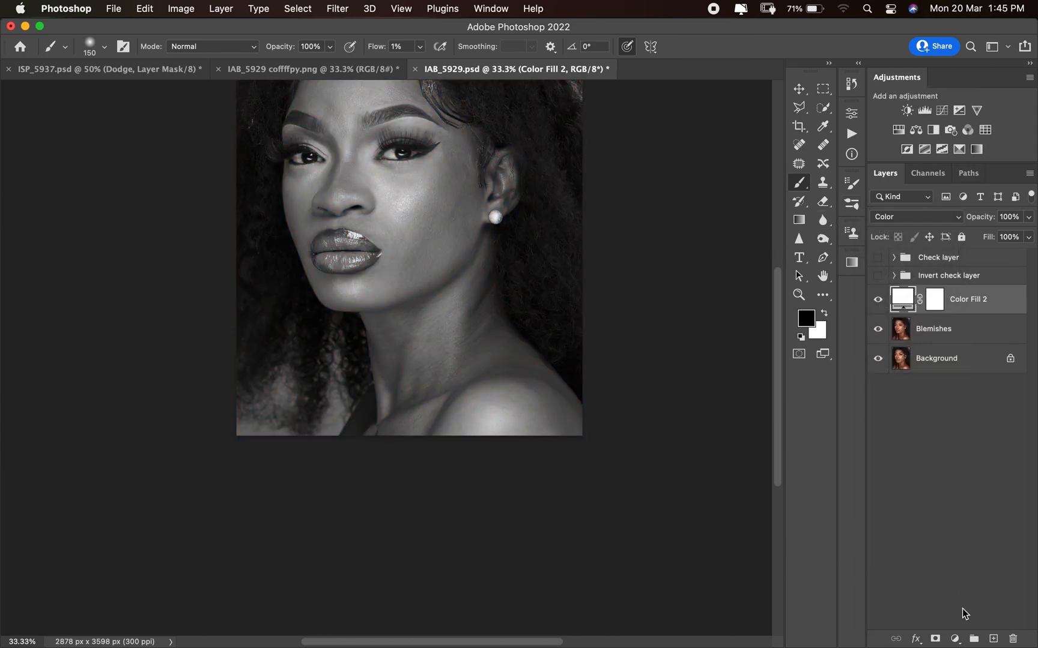
# Step: Add a Curves adjustment layer above the white color fill and raise its midtones to brighten the image
pyautogui.click(956, 640)
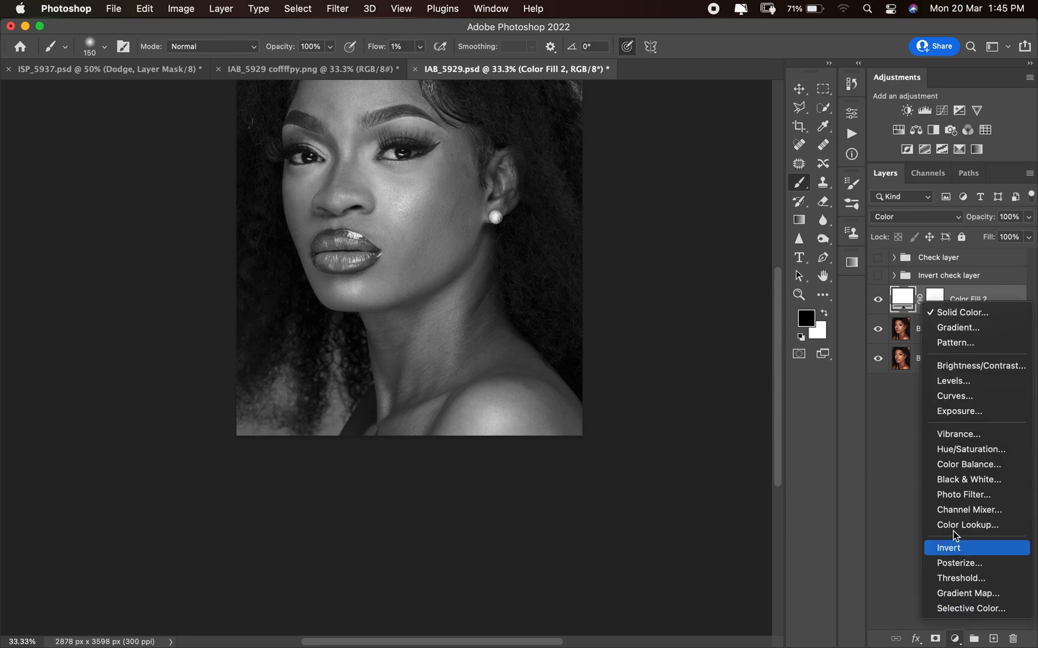
pyautogui.click(969, 398)
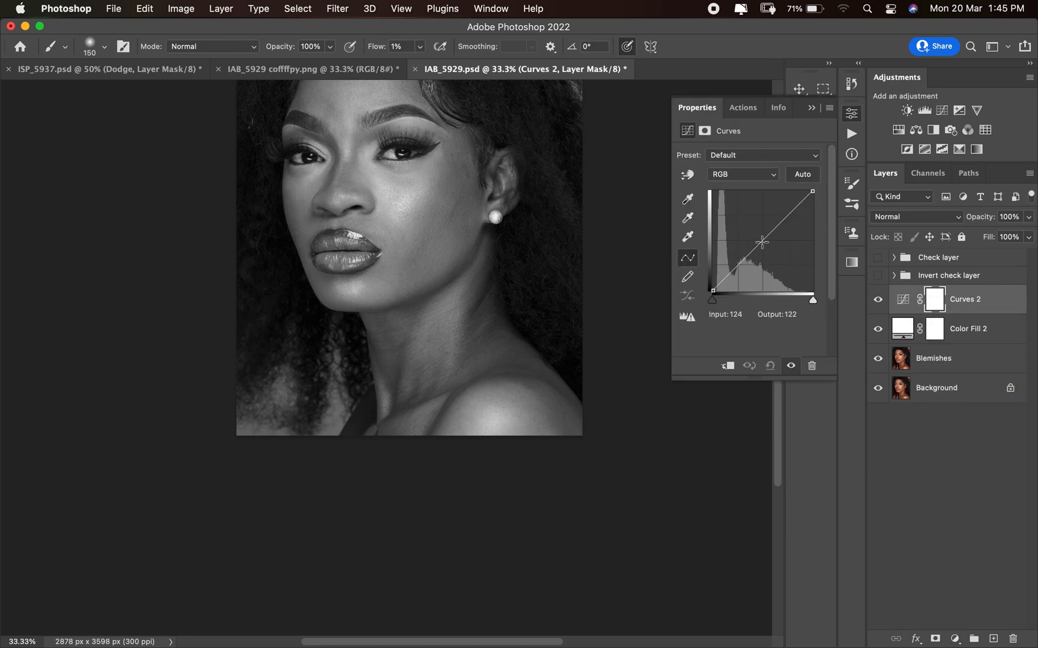
pyautogui.moveTo(757, 246); pyautogui.dragTo(756, 232)
pyautogui.click(851, 115)
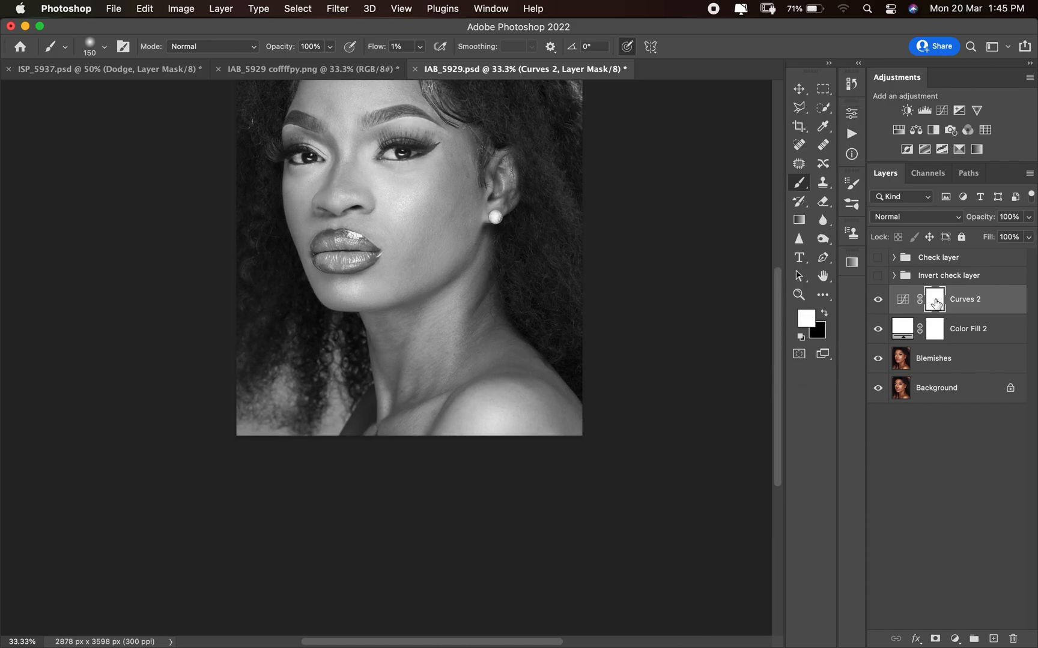
# Step: Rename the Curves layer as Exposure and the white color fill layer as BW
pyautogui.doubleClick(965, 307)
pyautogui.write('E')
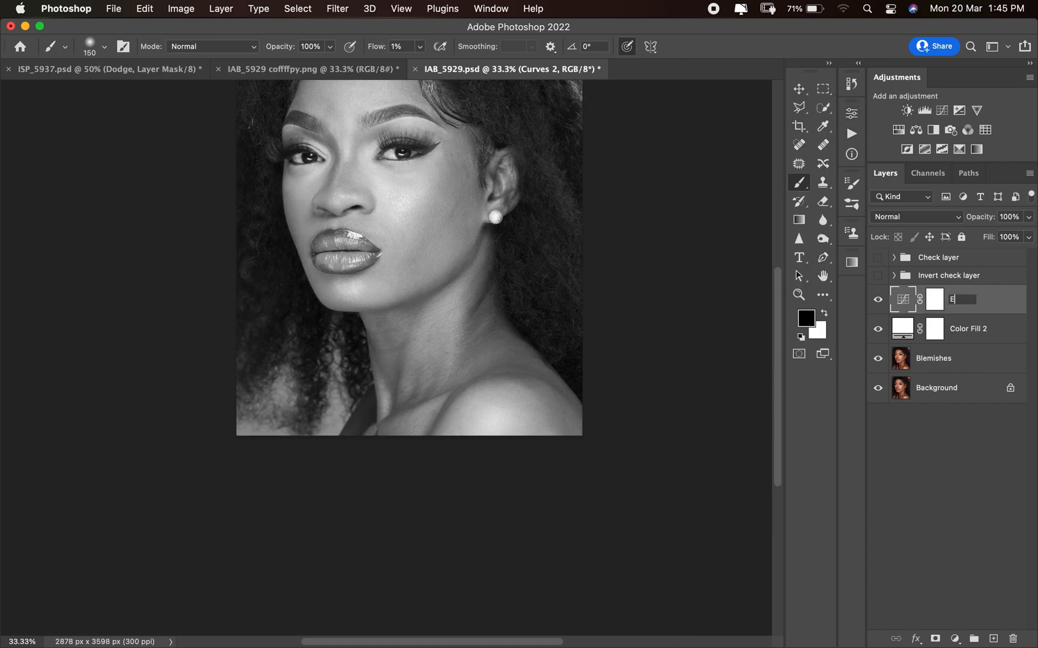
pyautogui.write('xo')
pyautogui.write('po')
pyautogui.write('sure')
pyautogui.press('Return')
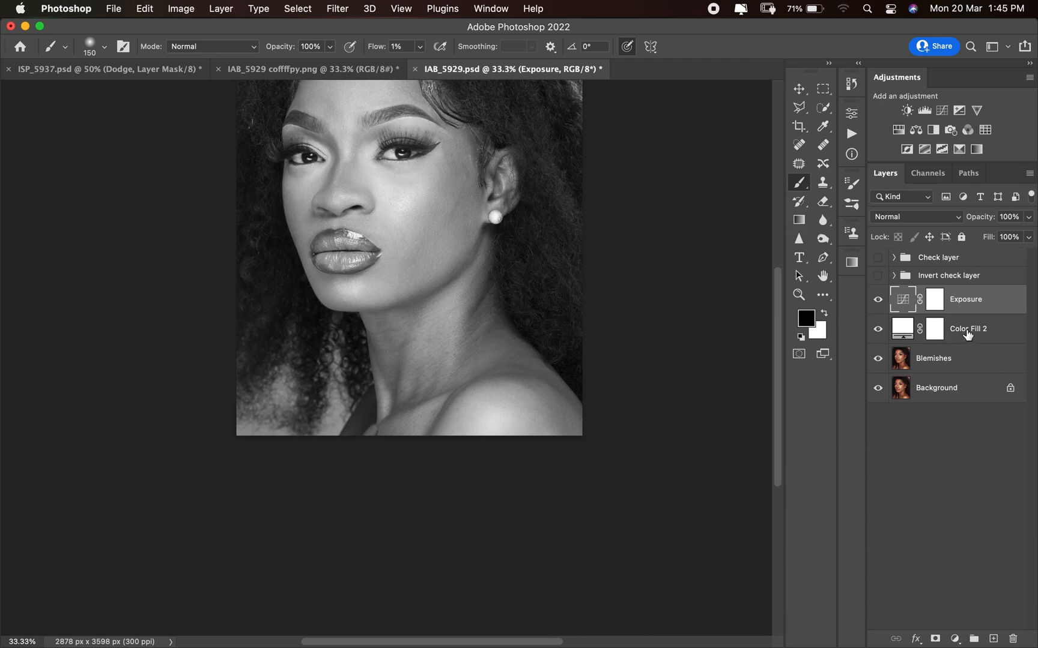
pyautogui.doubleClick(967, 335)
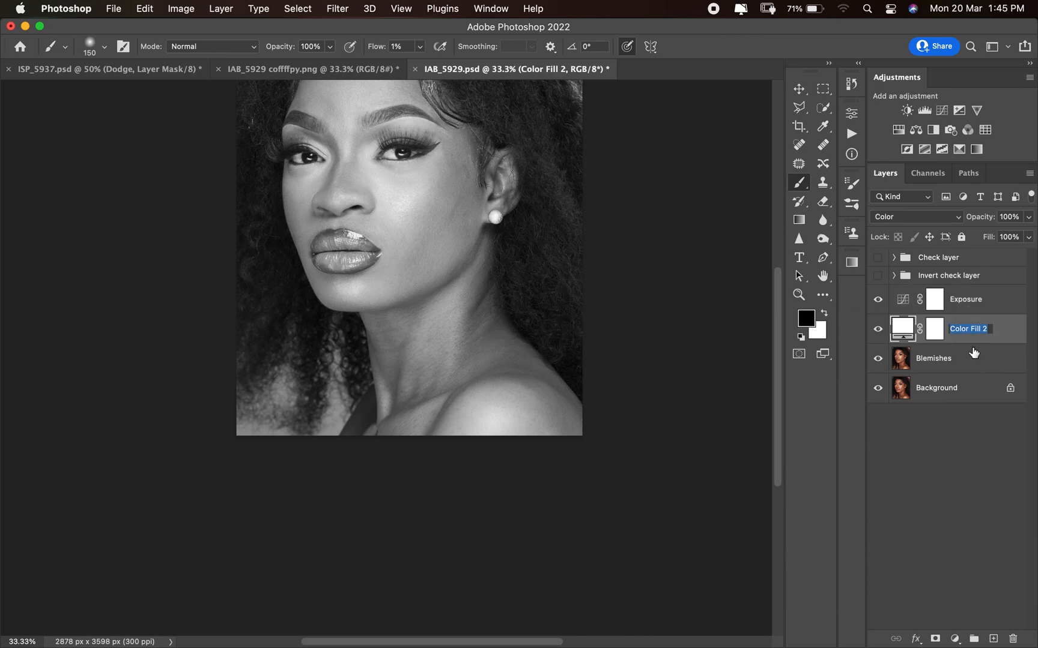
pyautogui.write('BW')
pyautogui.press('Return')
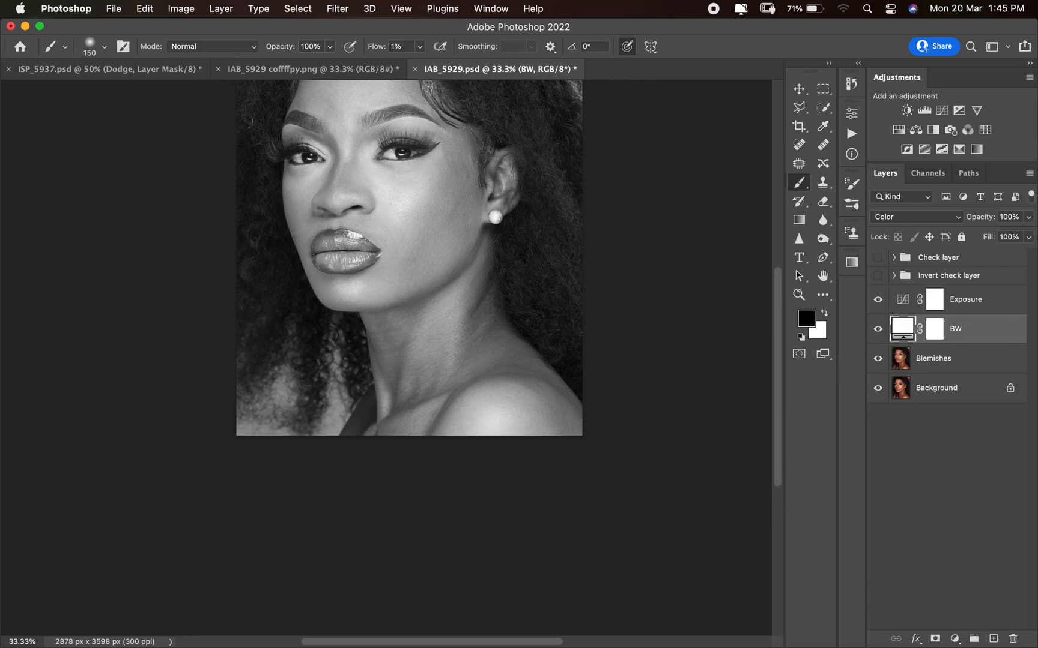
# Step: Add a second Curves layer above Exposure with a strong contrast S-curve, placing its lower point at input 112, output 80
pyautogui.click(935, 299)
pyautogui.press('x')
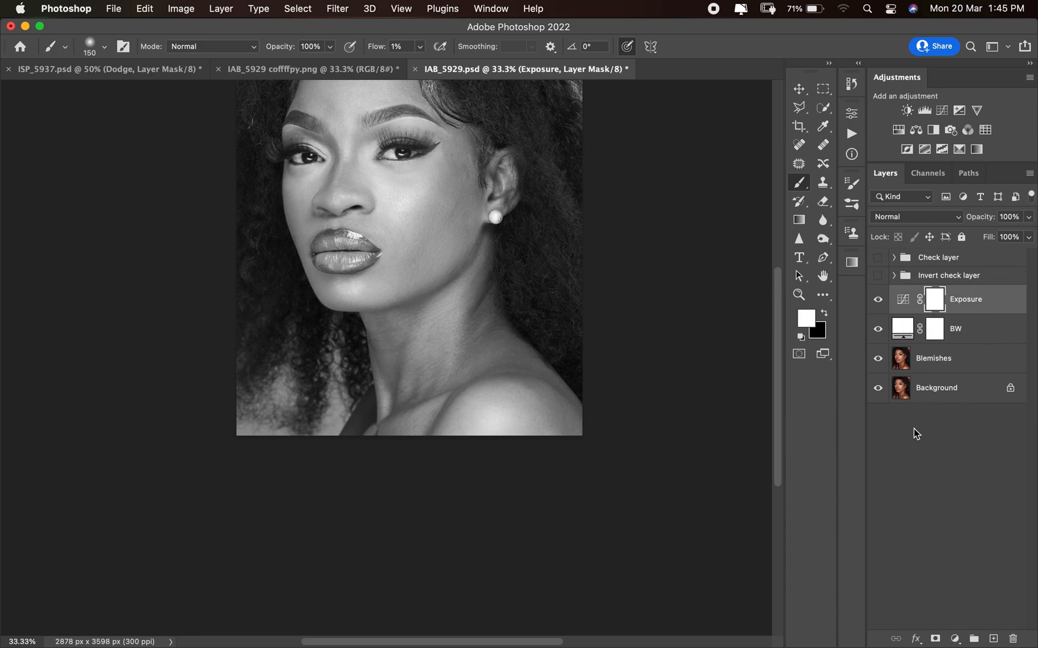
pyautogui.moveTo(778, 380)
pyautogui.mouseDown()
pyautogui.moveTo(780, 362)
pyautogui.moveTo(776, 374)
pyautogui.mouseUp()
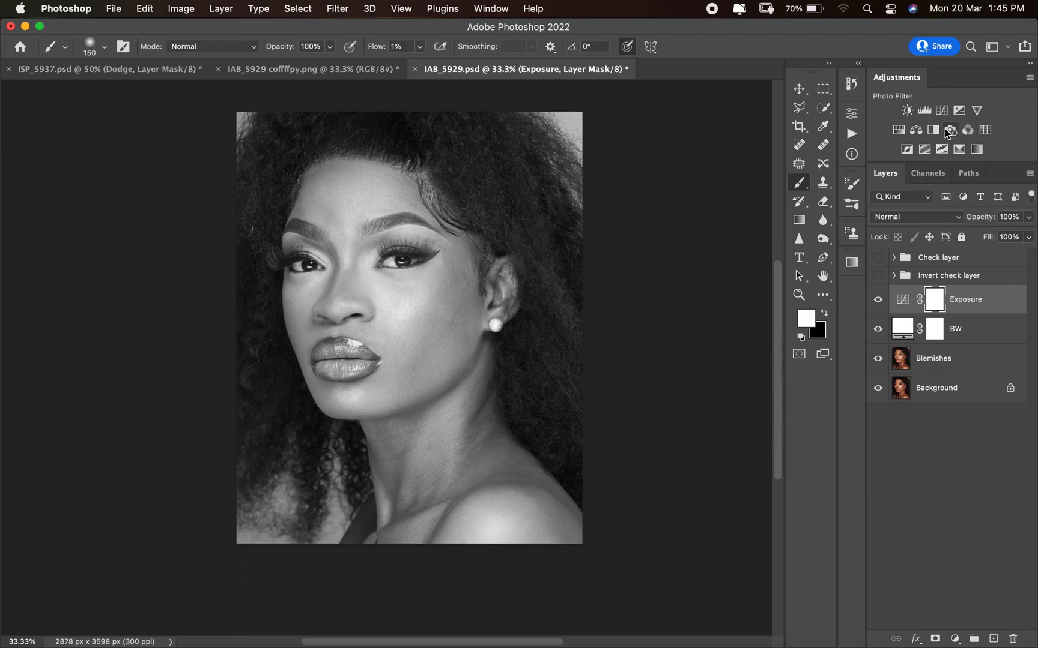
pyautogui.click(956, 640)
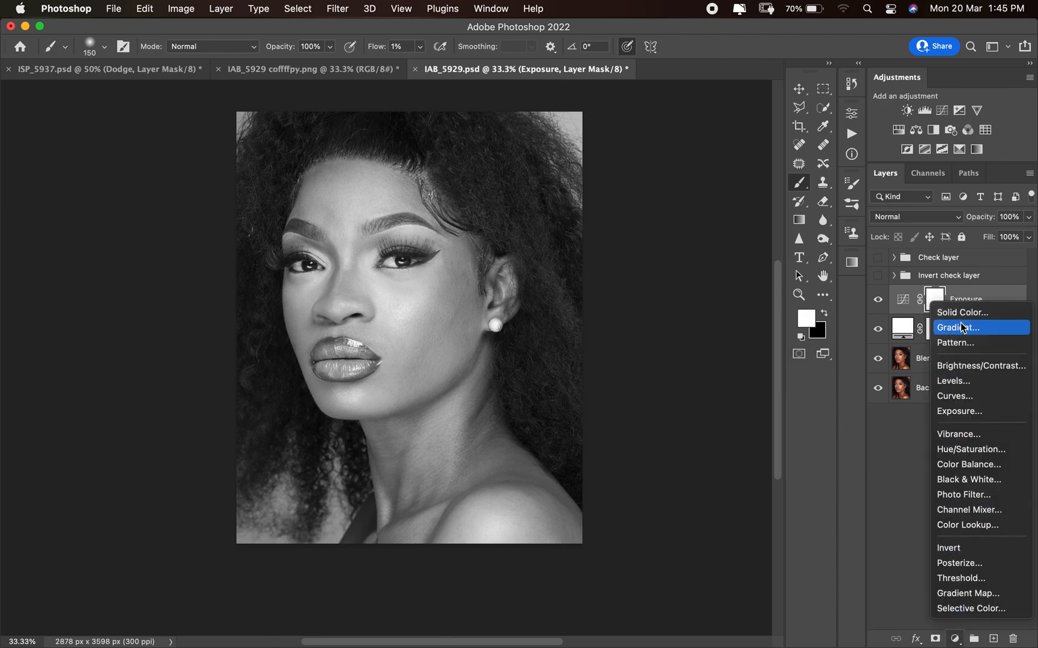
pyautogui.click(968, 397)
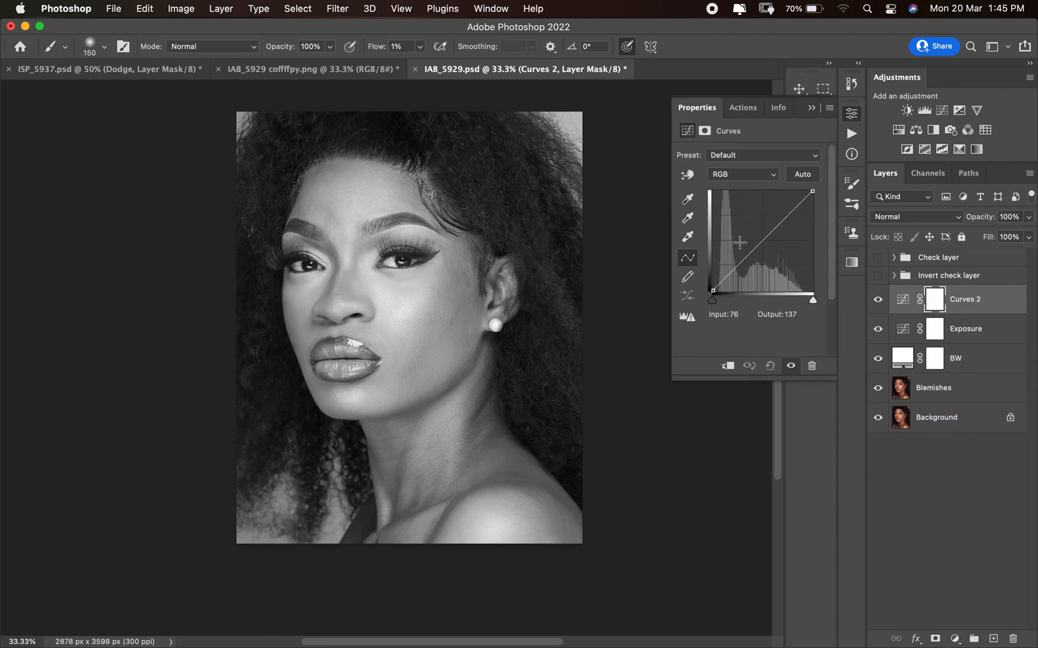
pyautogui.moveTo(751, 254); pyautogui.dragTo(754, 260)
pyautogui.moveTo(794, 216); pyautogui.dragTo(780, 205)
pyautogui.moveTo(755, 263); pyautogui.dragTo(755, 262)
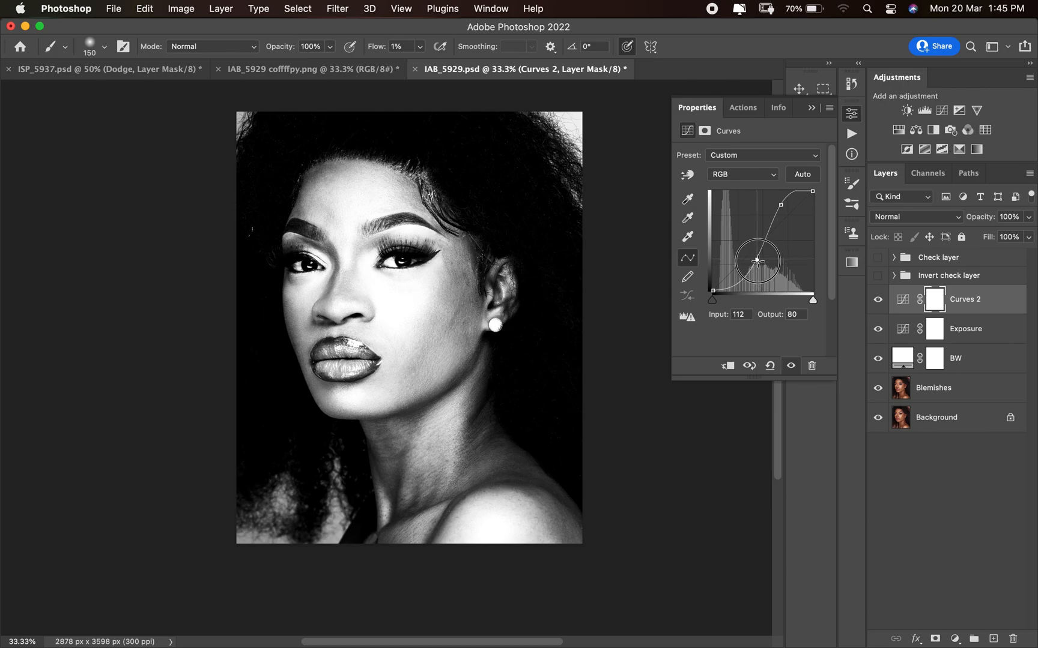
pyautogui.click(851, 114)
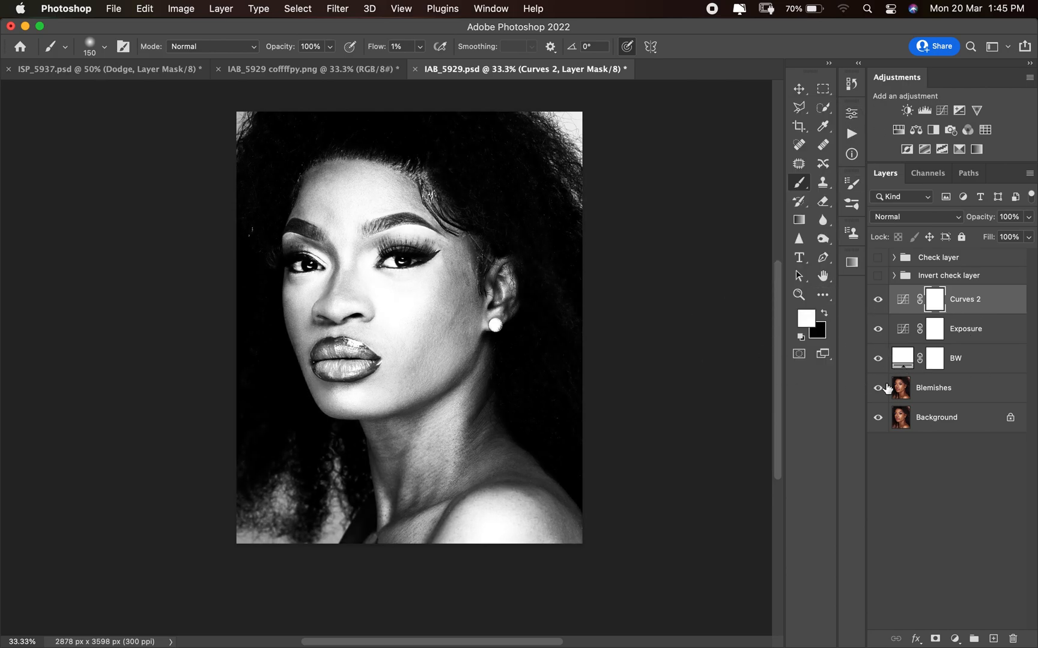
# Step: Group the two Curves layers and the BW layer and name the group "Auxilary layer"
pyautogui.keyDown('shift'); pyautogui.click(974, 336); pyautogui.keyUp('shift')
pyautogui.keyDown('shift'); pyautogui.click(977, 364); pyautogui.keyUp('shift')
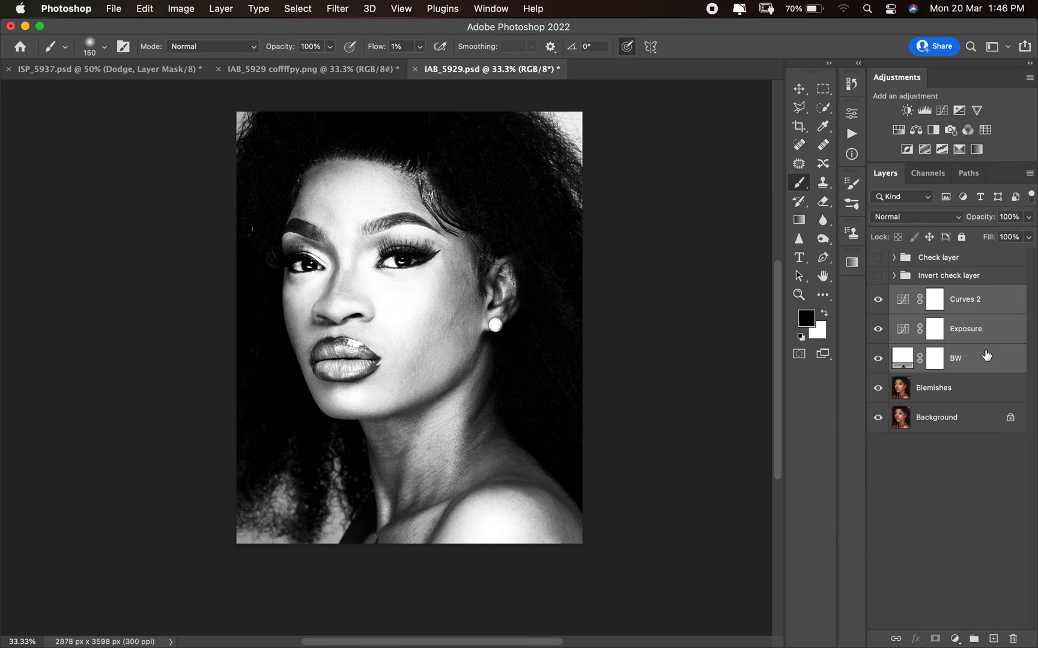
pyautogui.press('super+g')
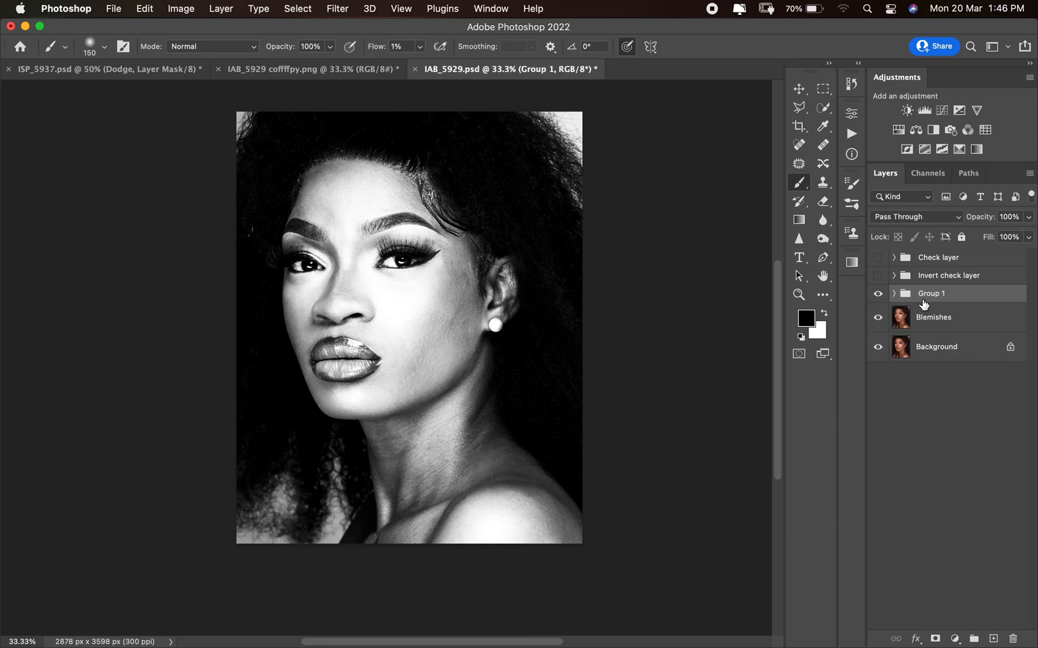
pyautogui.doubleClick(932, 297)
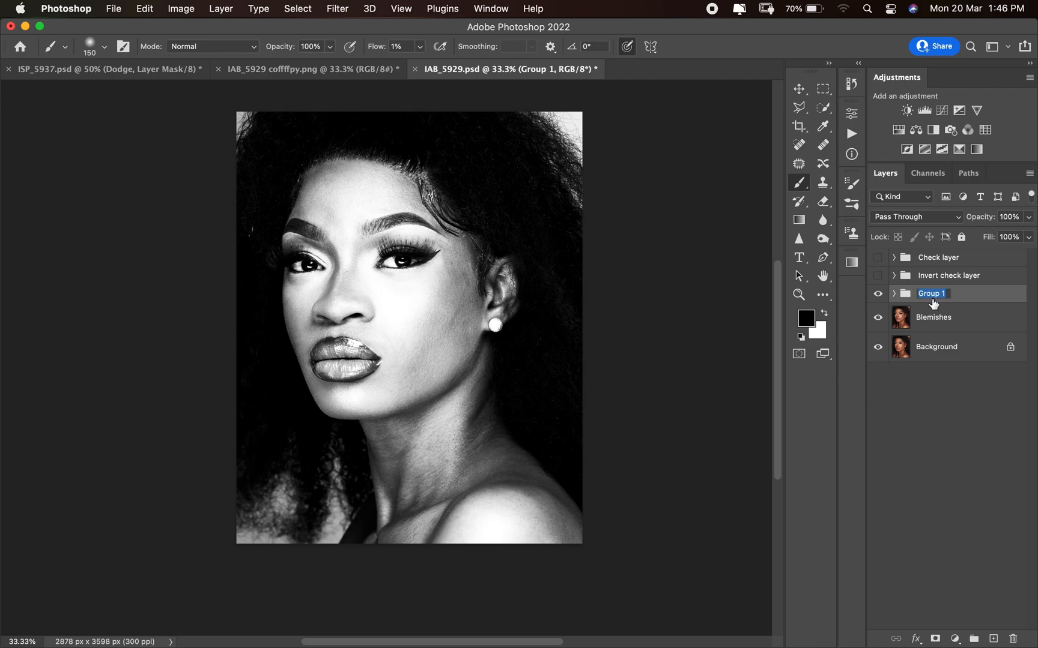
pyautogui.write('Auxilary layer')
pyautogui.press('Return')
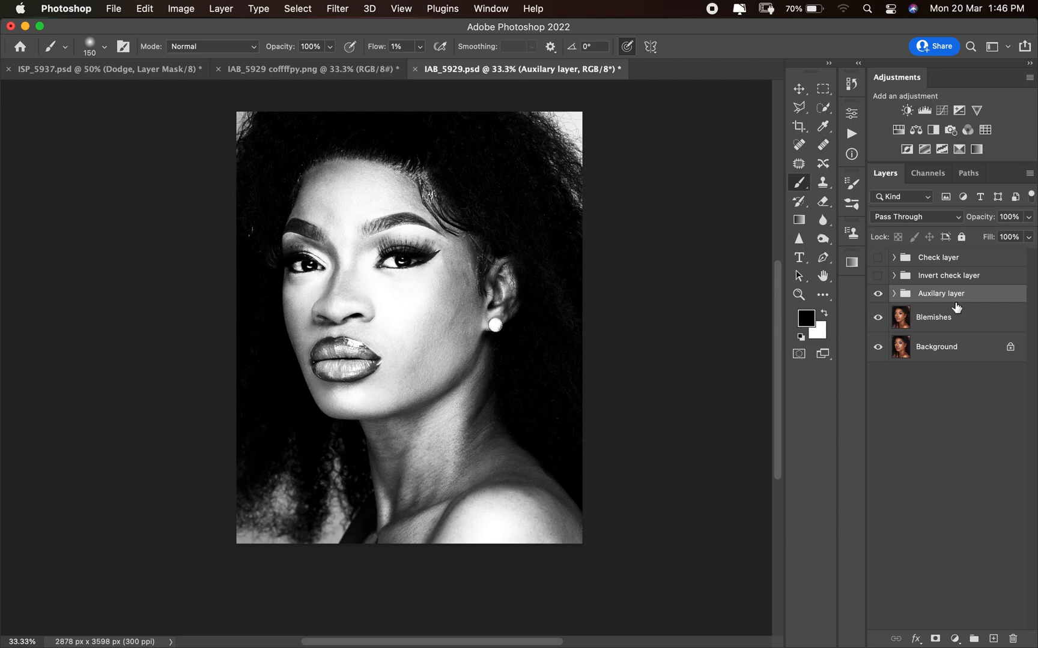
# Step: Darken the view by pulling the Exposure curve's midtone point down to input 142, output 69
pyautogui.click(893, 294)
pyautogui.click(954, 351)
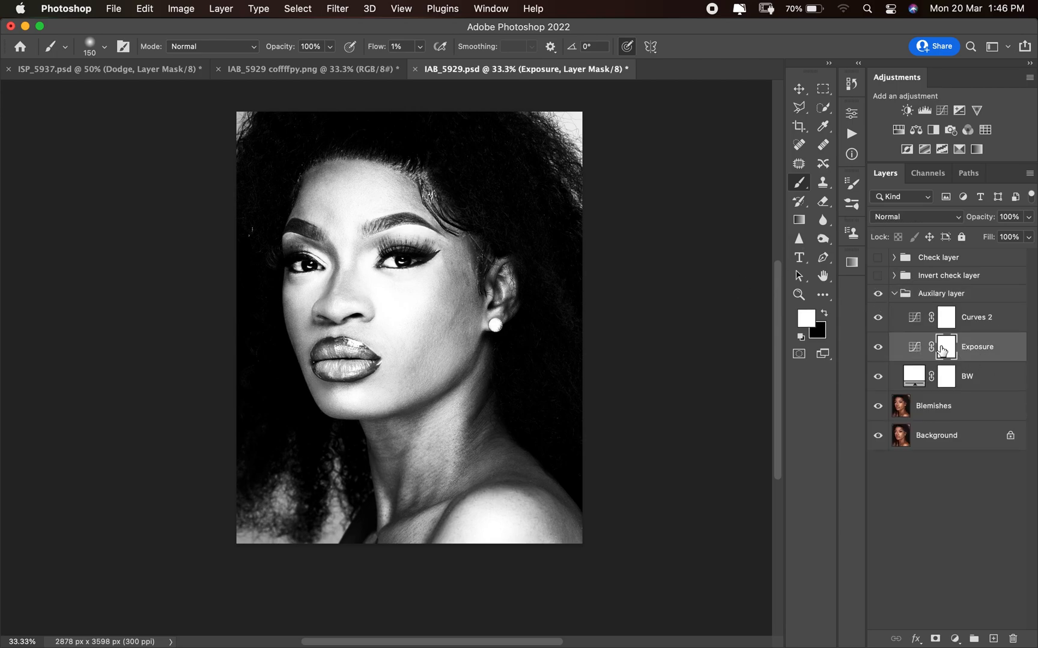
pyautogui.doubleClick(914, 347)
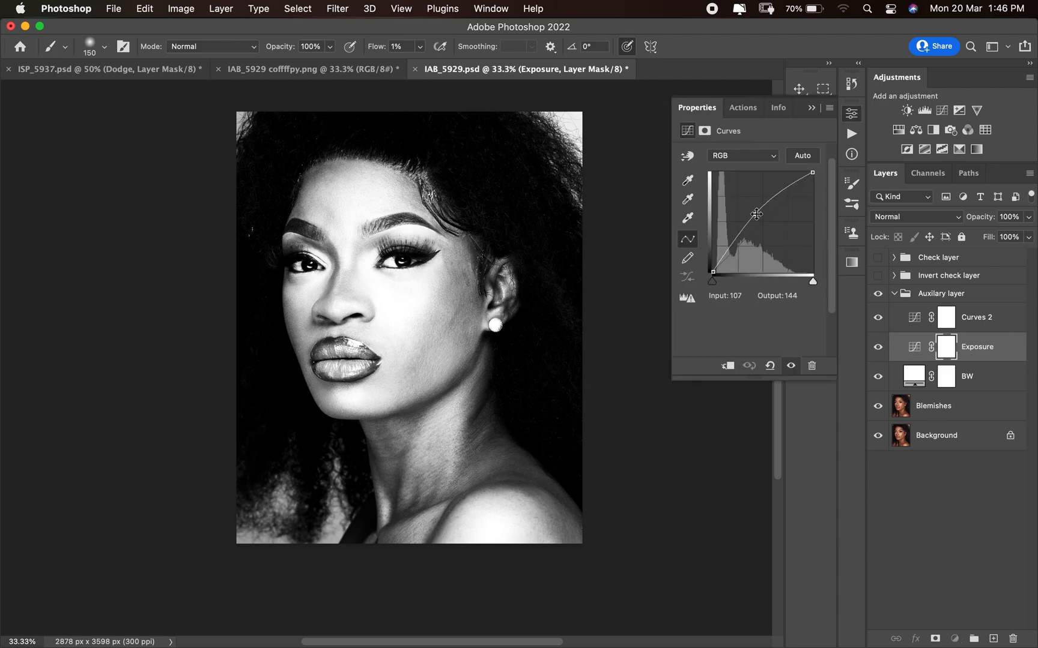
pyautogui.moveTo(755, 214); pyautogui.dragTo(768, 246)
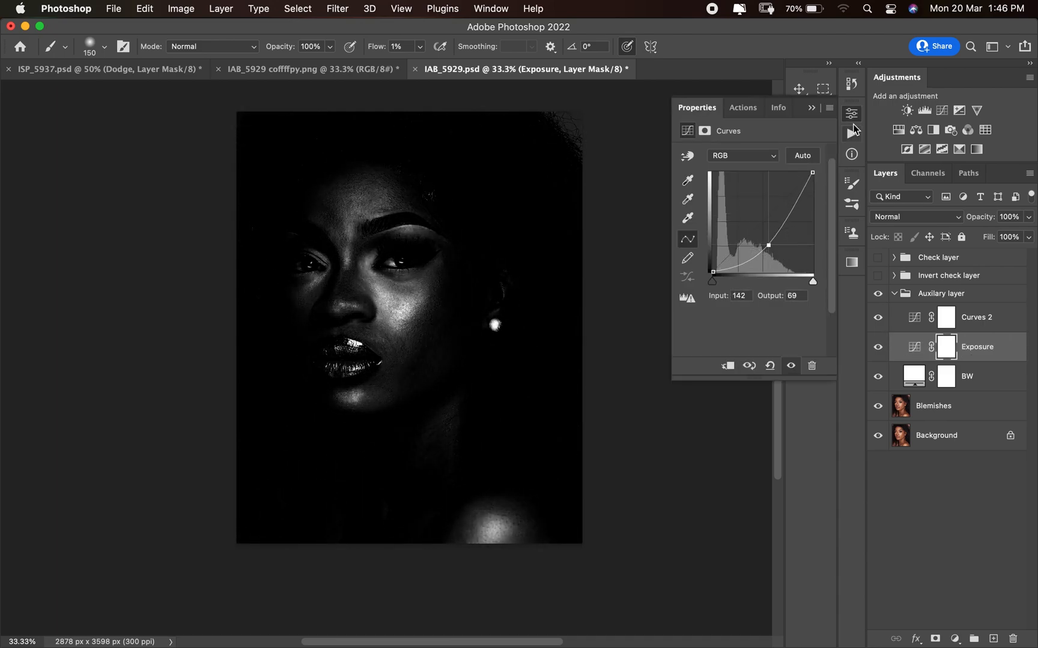
pyautogui.click(852, 113)
pyautogui.press('super+equal')
pyautogui.press('super+equal')
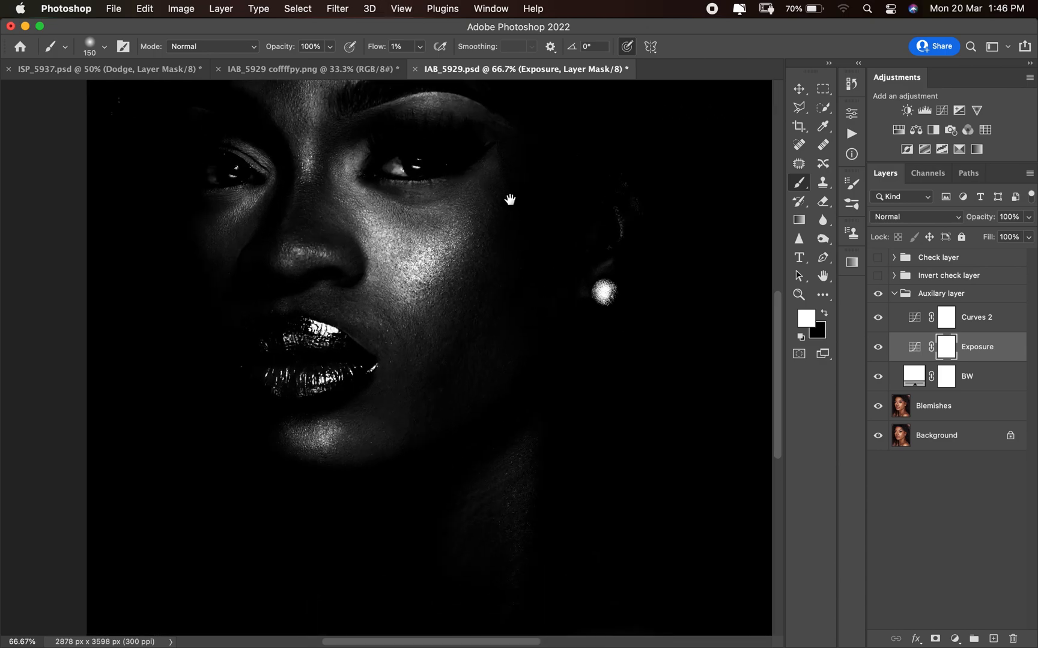
pyautogui.scroll(5, 567, 352)
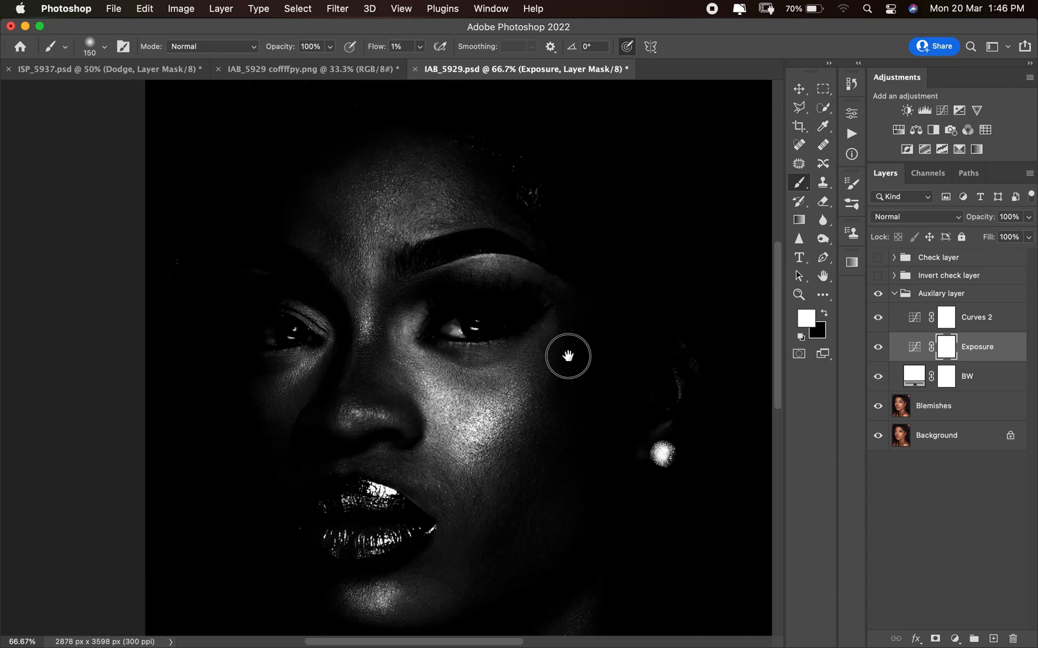
# Step: Soften the upper Curves layer's S-curve, setting its points to input 187, output 207 and input 103, output 80
pyautogui.doubleClick(911, 318)
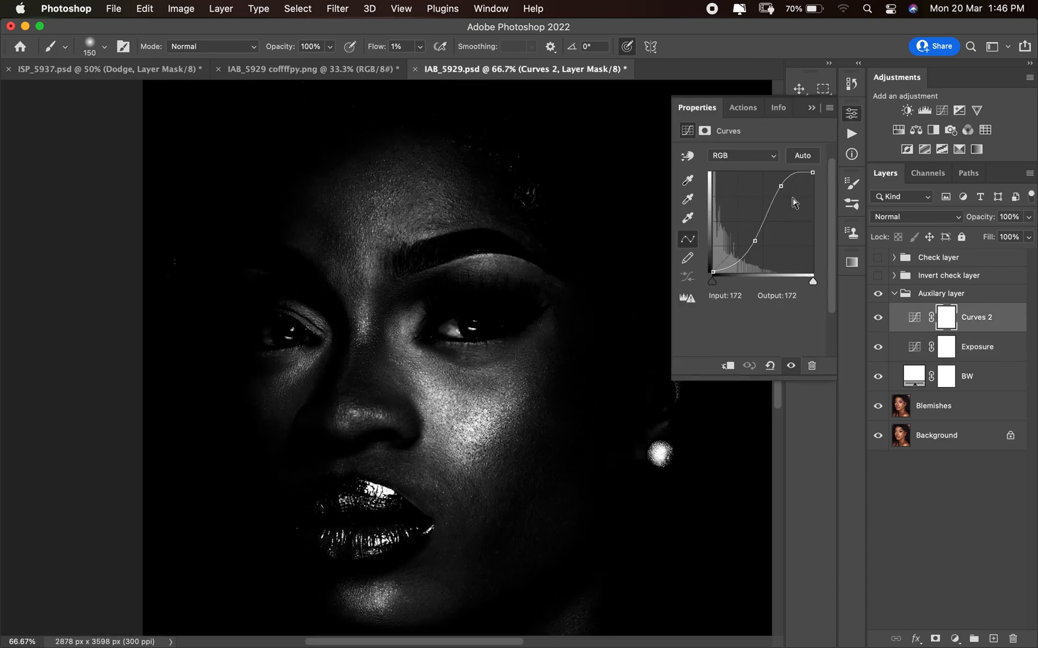
pyautogui.moveTo(780, 186); pyautogui.dragTo(786, 192)
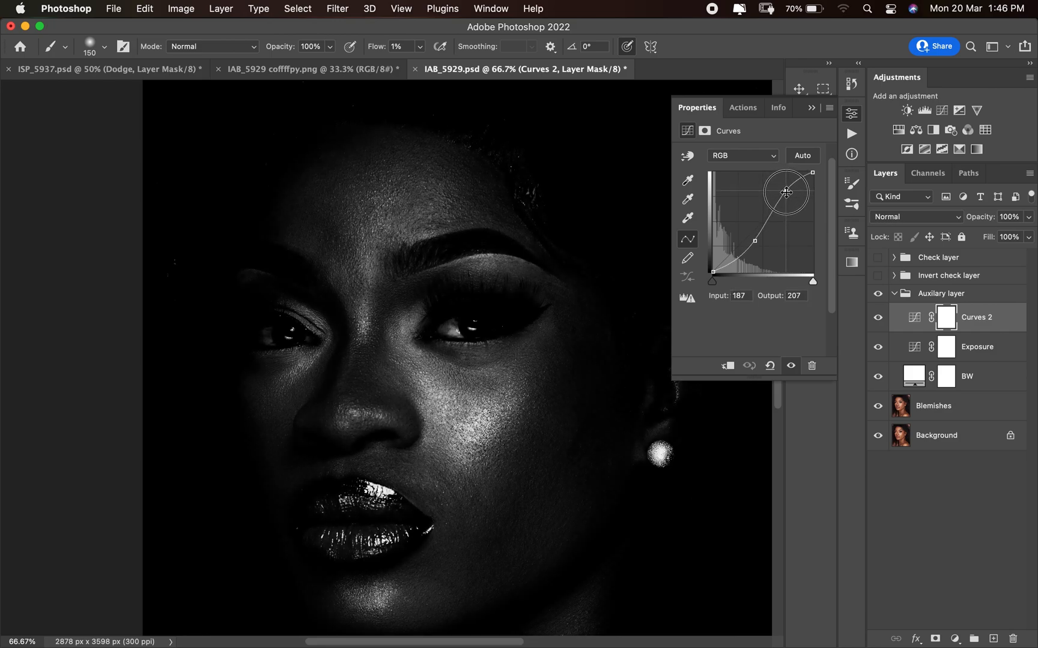
pyautogui.click(754, 241)
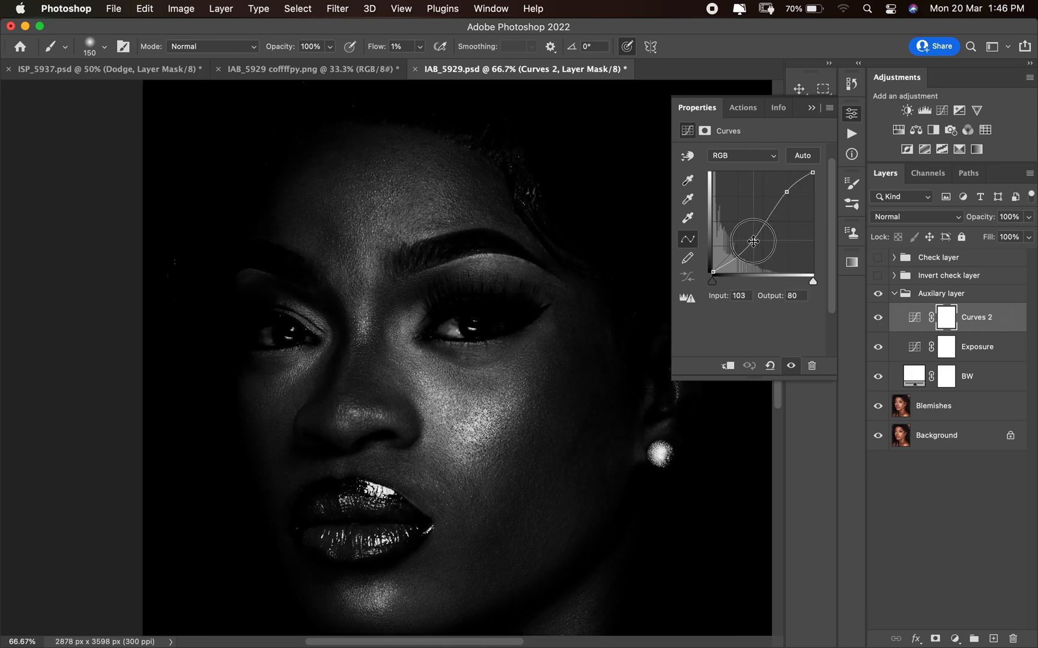
pyautogui.click(851, 114)
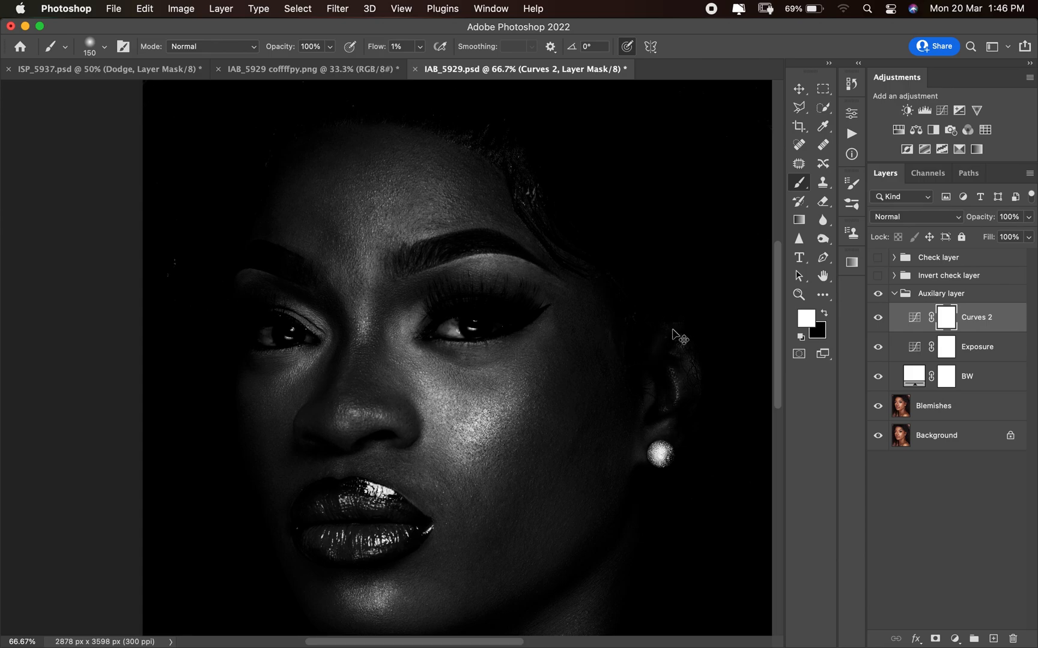
# Step: Examine the darkened black-and-white portrait at several zoom levels, from the whole image to the face
pyautogui.press('super+minus')
pyautogui.press('super+minus')
pyautogui.press('super+minus')
pyautogui.press('super+minus')
pyautogui.press('super+plus')
pyautogui.press('super+plus')
pyautogui.press('super+plus')
pyautogui.press('super+plus')
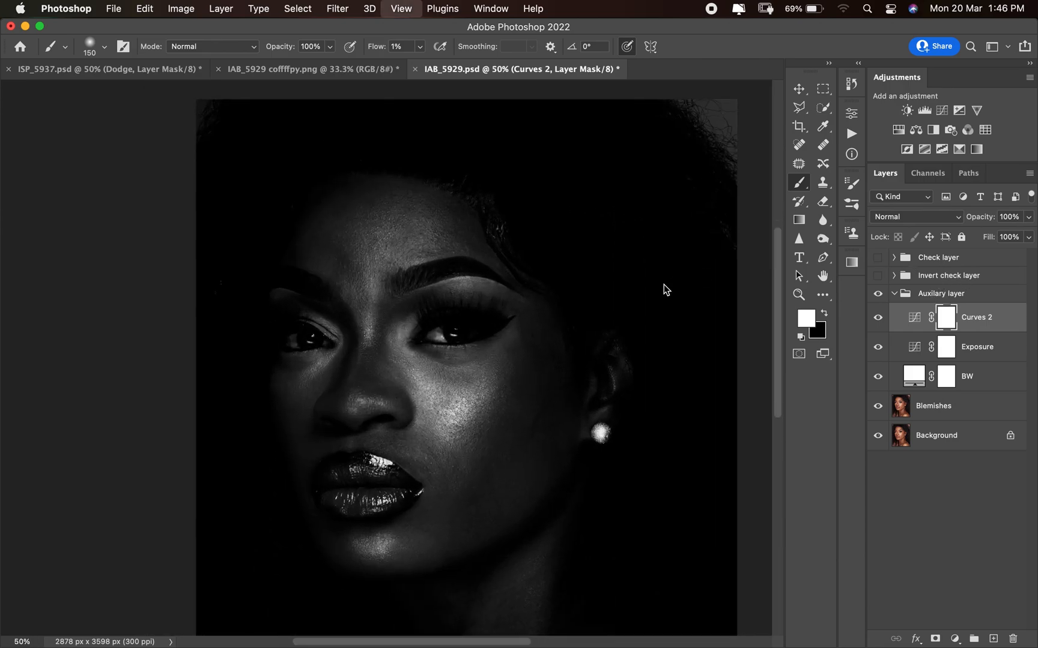
pyautogui.press('super+plus')
pyautogui.press('super+minus')
# Step: Run the Micro Dodge And Burn action on the Blemishes layer
pyautogui.click(975, 407)
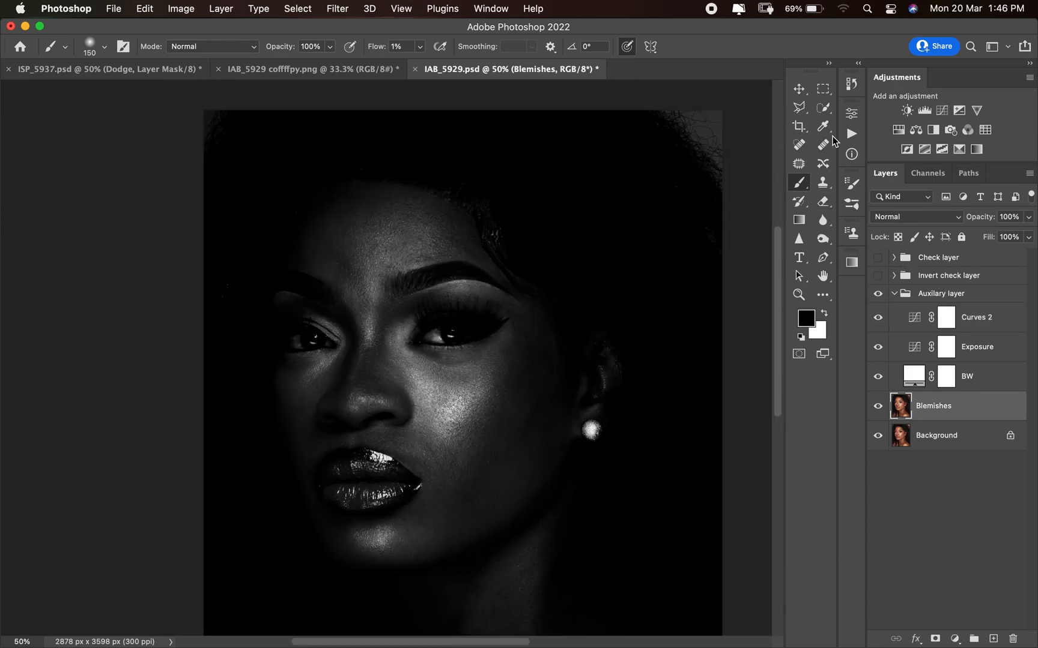
pyautogui.click(851, 134)
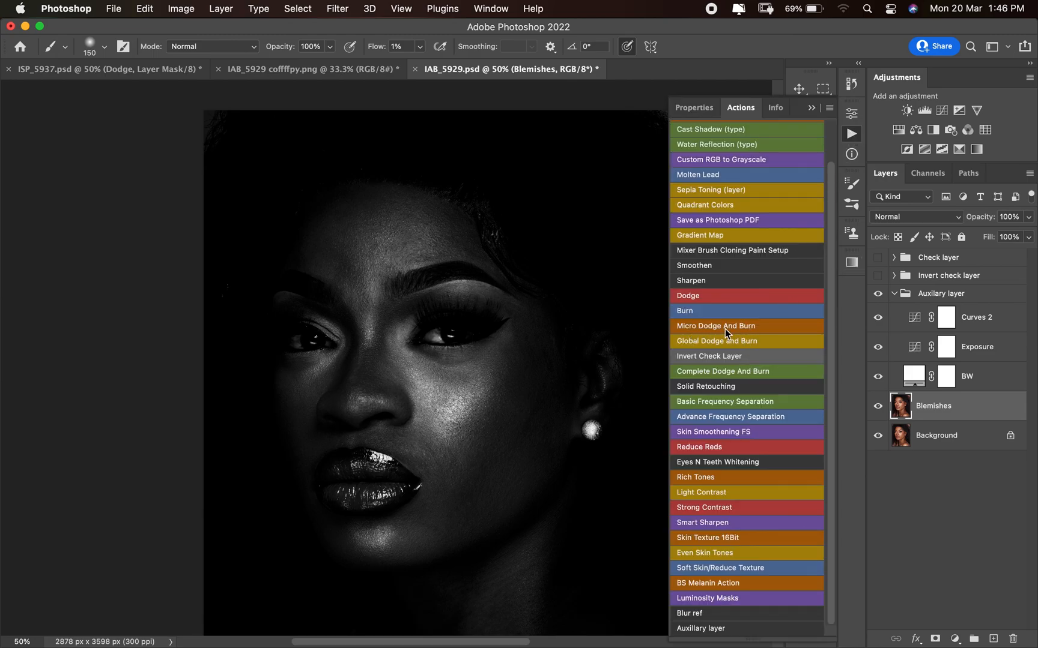
pyautogui.click(724, 328)
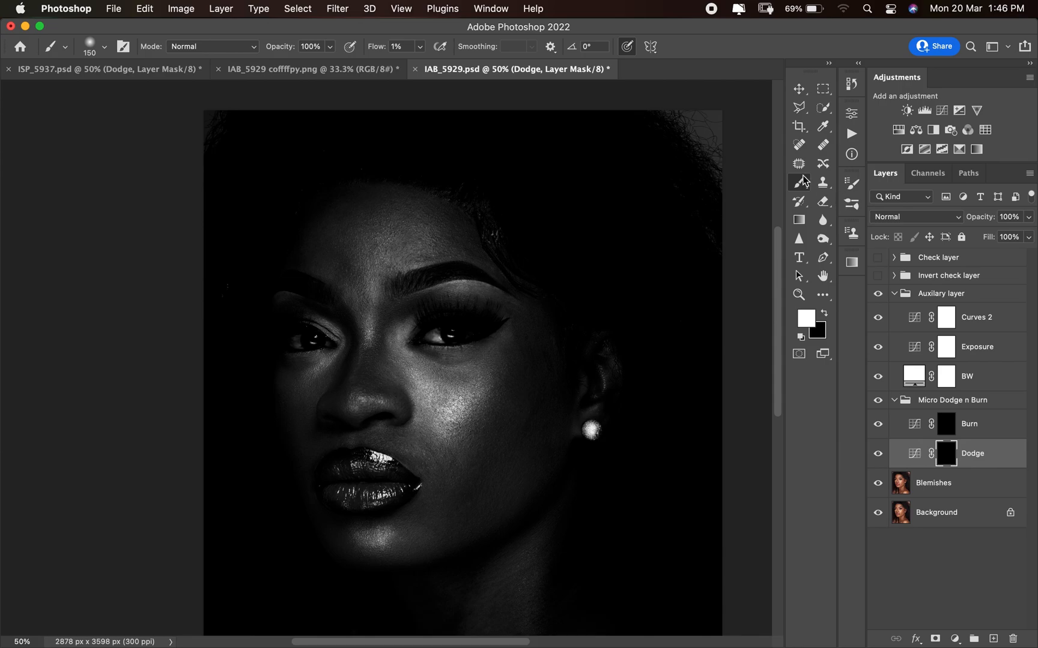
# Step: Set the brush flow to 2% and reduce the brush size to 50 px
pyautogui.click(398, 47)
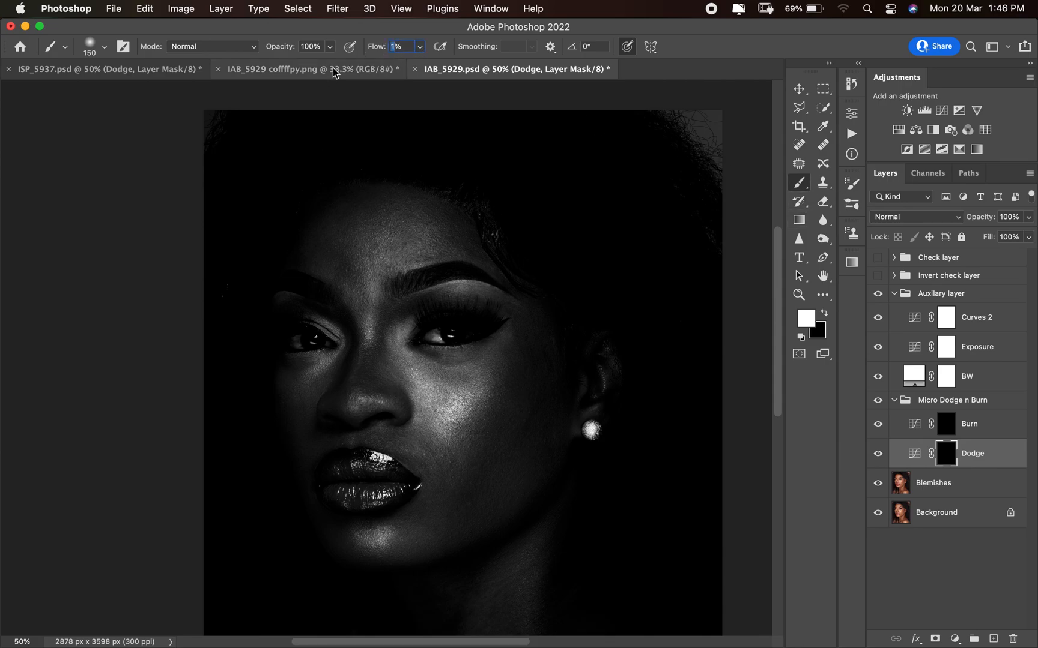
pyautogui.write('2')
pyautogui.press('[')
pyautogui.press('[')
pyautogui.press('[')
pyautogui.press('[')
pyautogui.press('[')
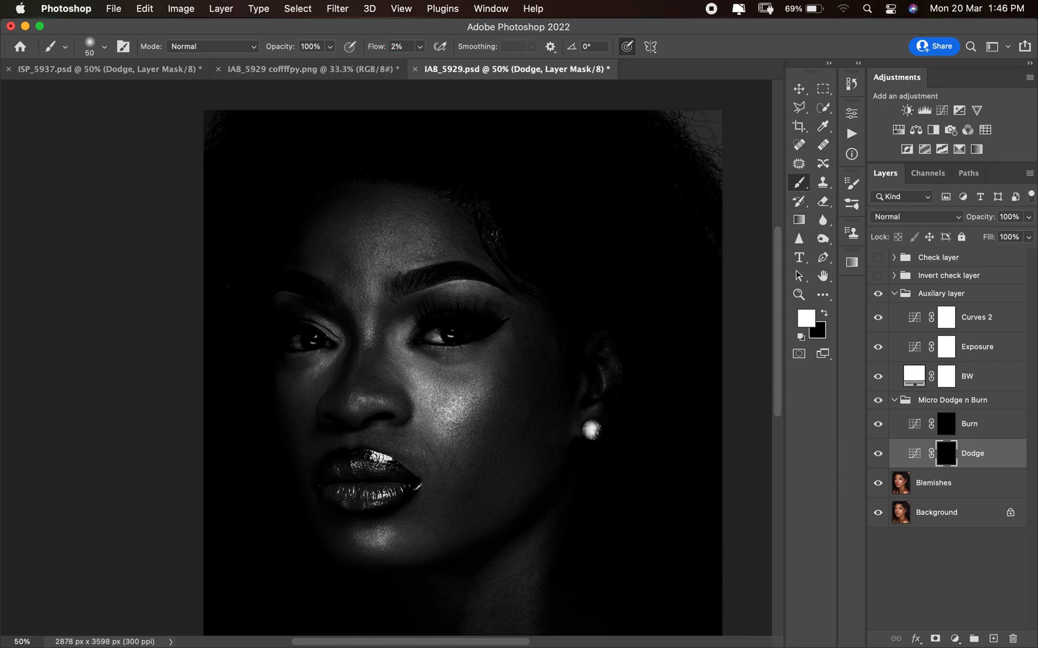
# Step: Brighten the check view by raising the Exposure curve's midtone point to input 140, output 106
pyautogui.press('super+equal')
pyautogui.press('super+equal')
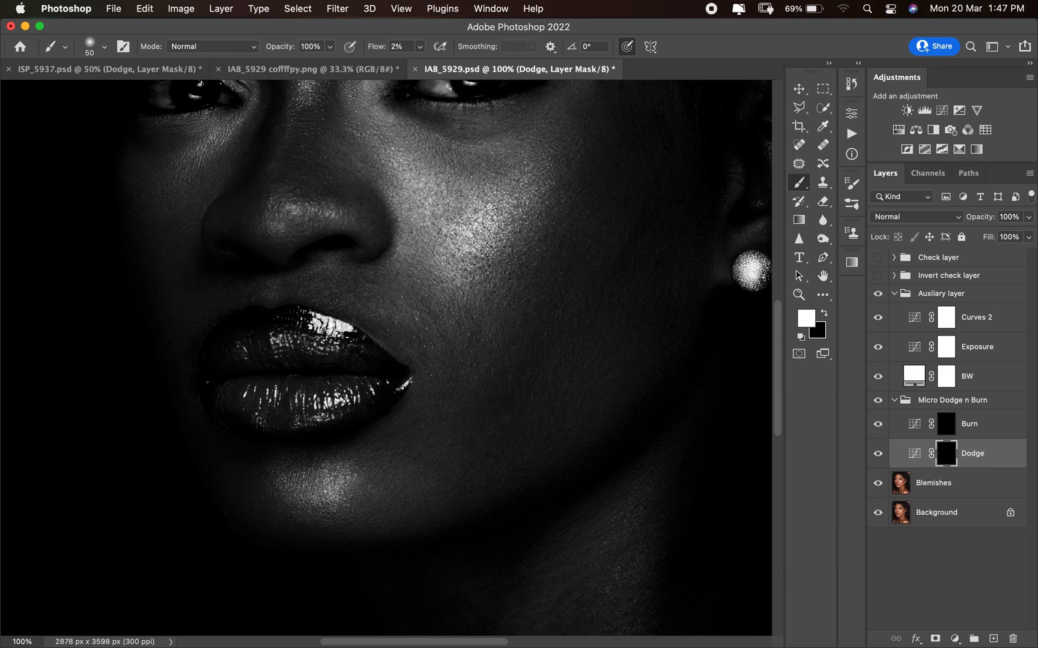
pyautogui.doubleClick(914, 346)
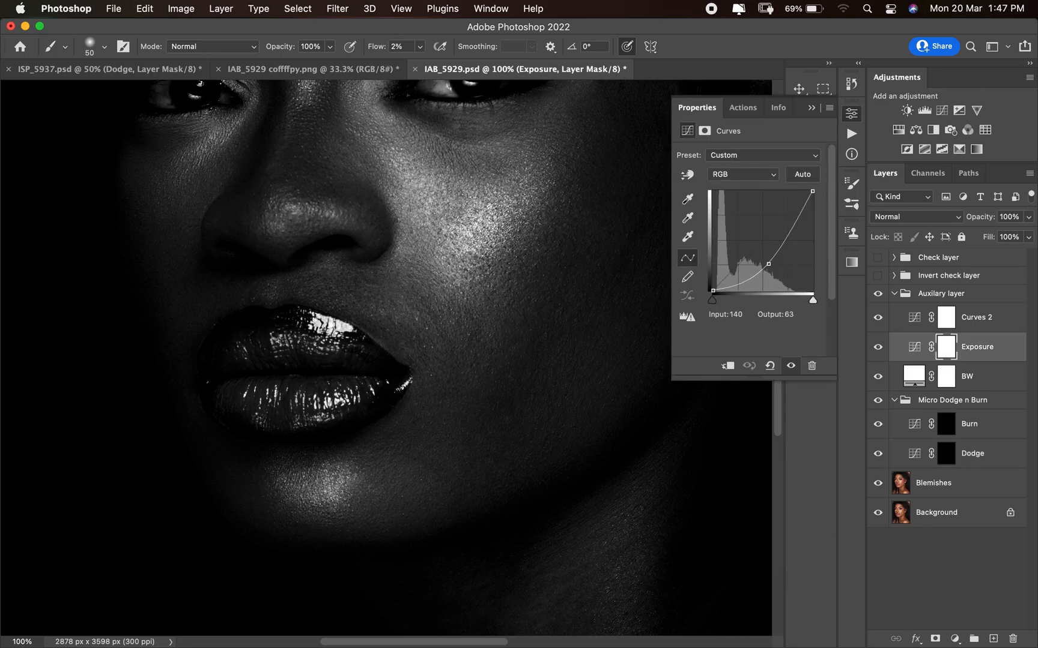
pyautogui.moveTo(776, 266); pyautogui.dragTo(765, 248)
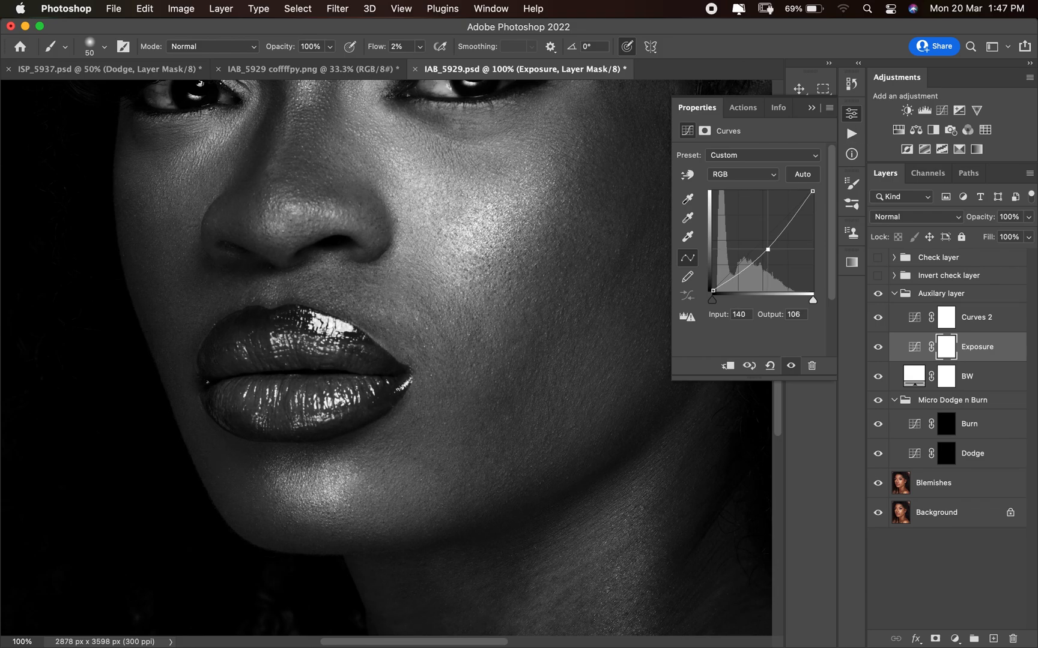
pyautogui.click(852, 114)
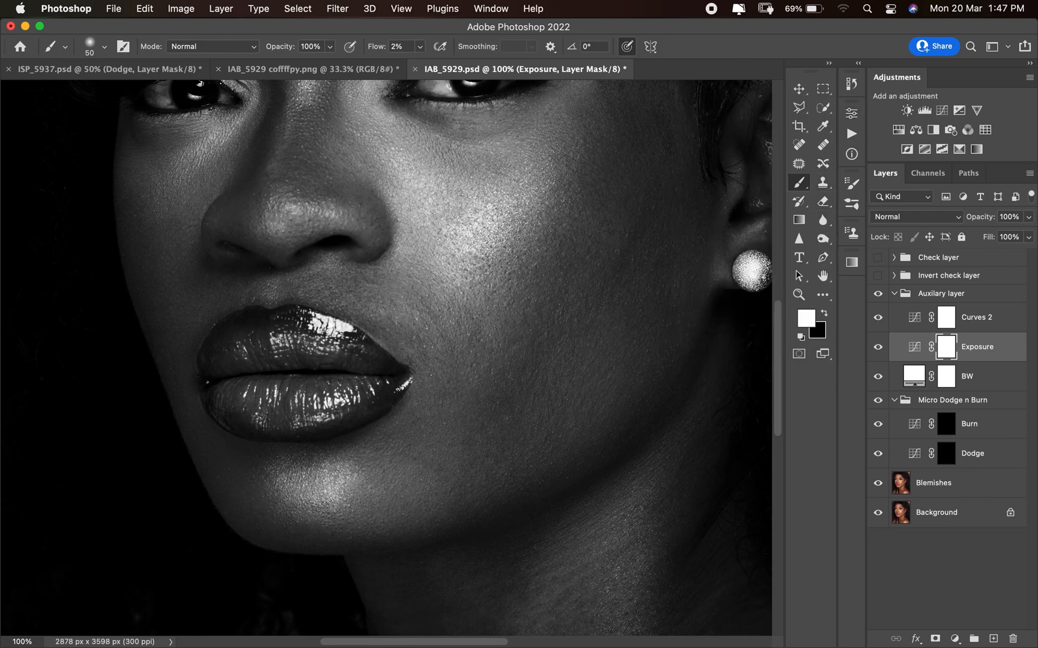
# Step: Target the Dodge layer mask, rotate the canvas view to 34°, and set the brush size to 20 px
pyautogui.press('[')
pyautogui.press('[')
pyautogui.press('[')
pyautogui.click(946, 453)
pyautogui.press('r')
pyautogui.moveTo(540, 252); pyautogui.dragTo(572, 358)
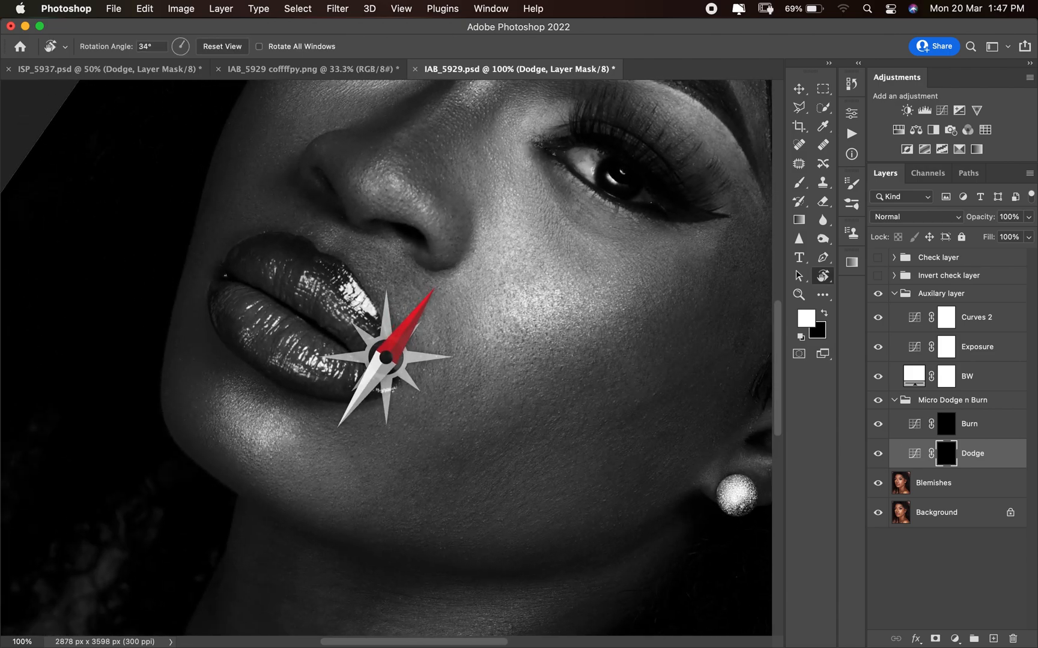
pyautogui.press('[')
pyautogui.press(']')
pyautogui.press(']')
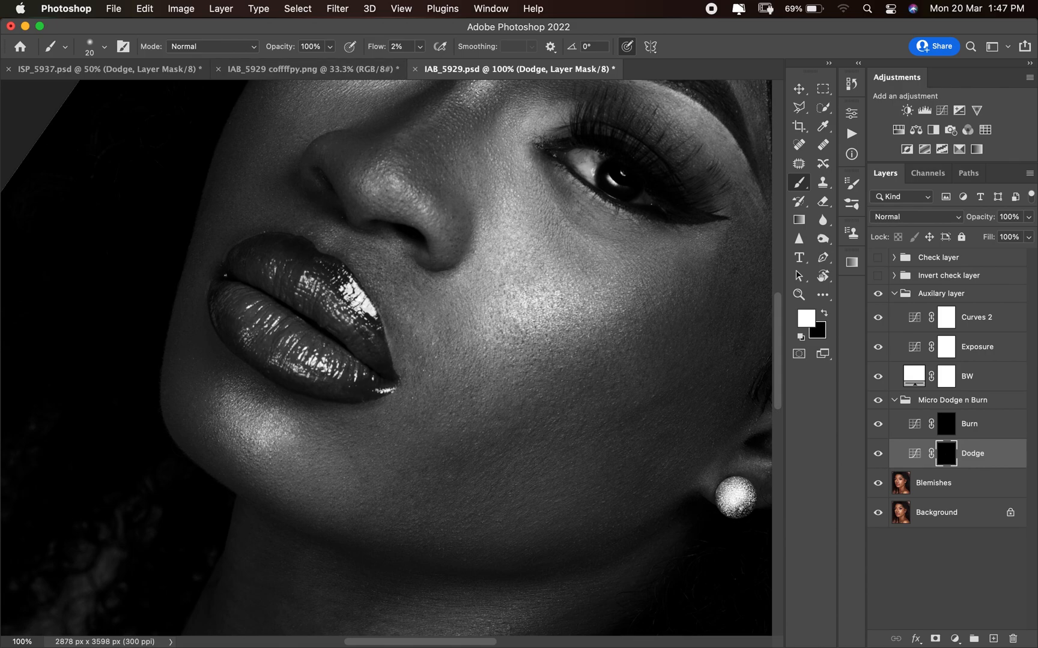
# Step: Lighten small dark spots on the skin through the Dodge mask with a 15 px brush at 5% flow
pyautogui.moveTo(397, 46); pyautogui.dragTo(379, 60)
pyautogui.press(']')
pyautogui.press('[')
# Step: Darken the check view by moving the Exposure curve's midtone point to input 155, output 67
pyautogui.doubleClick(913, 347)
pyautogui.scroll(5, 386, 358)
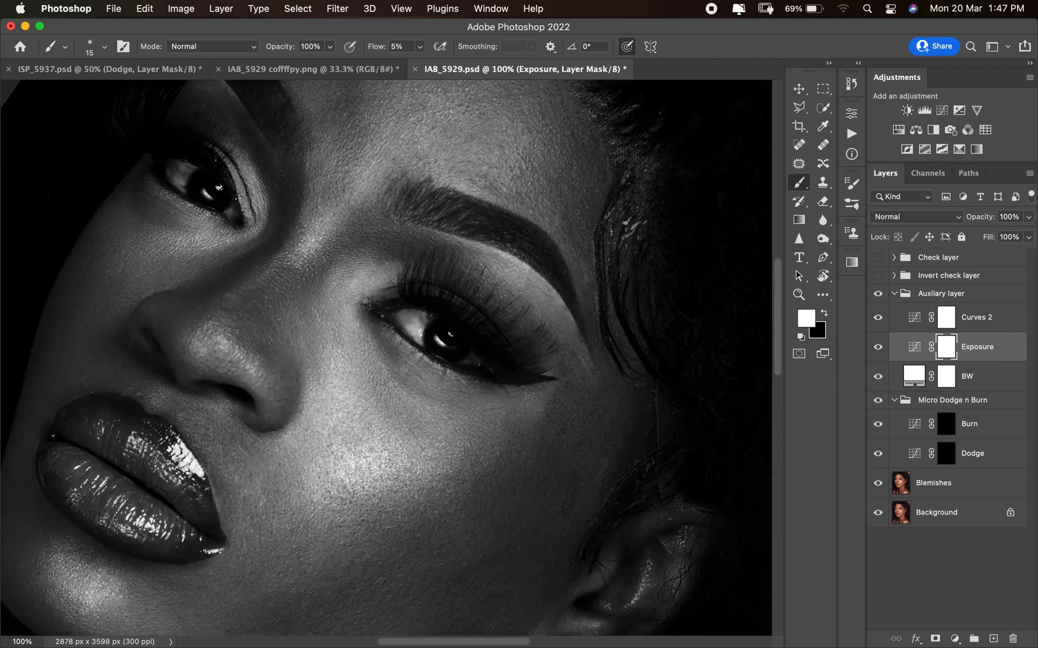
pyautogui.scroll(4, 385, 358)
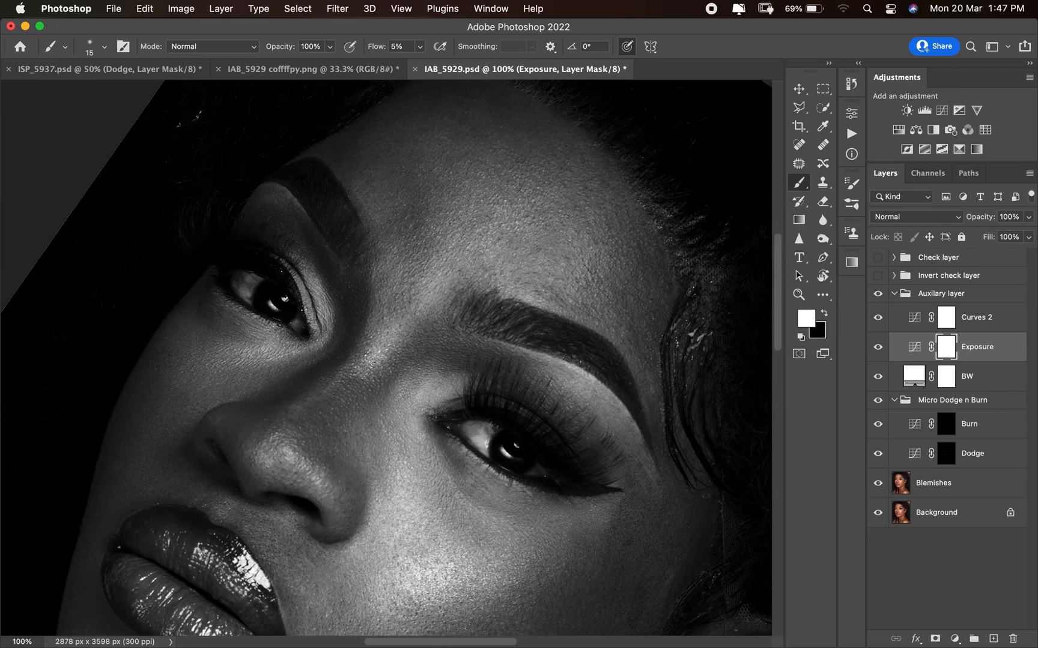
pyautogui.doubleClick(914, 347)
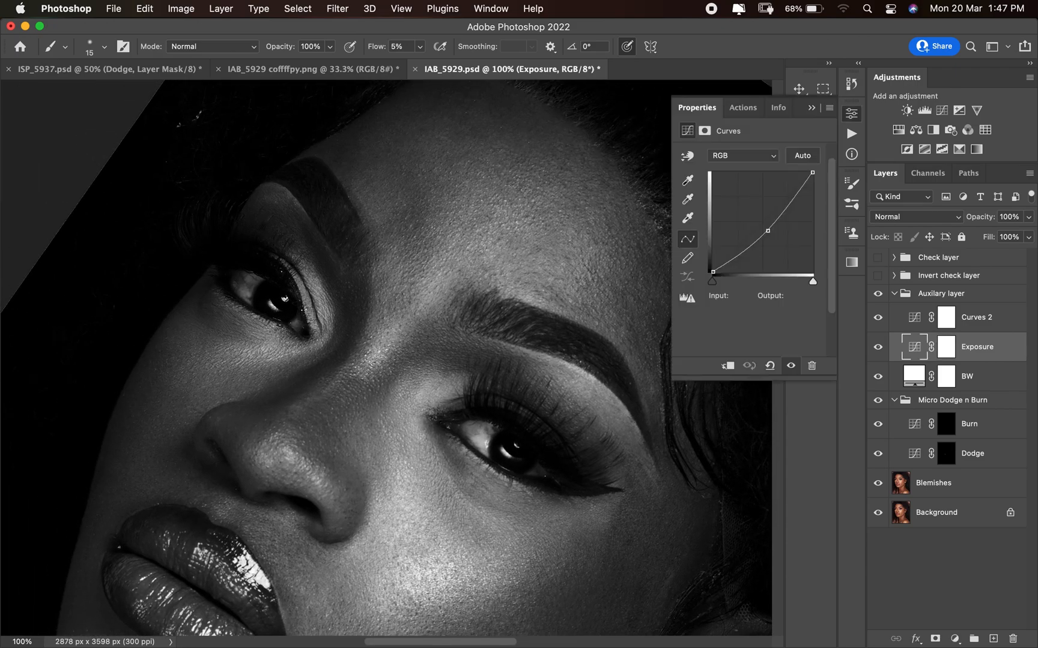
pyautogui.moveTo(767, 231); pyautogui.dragTo(773, 246)
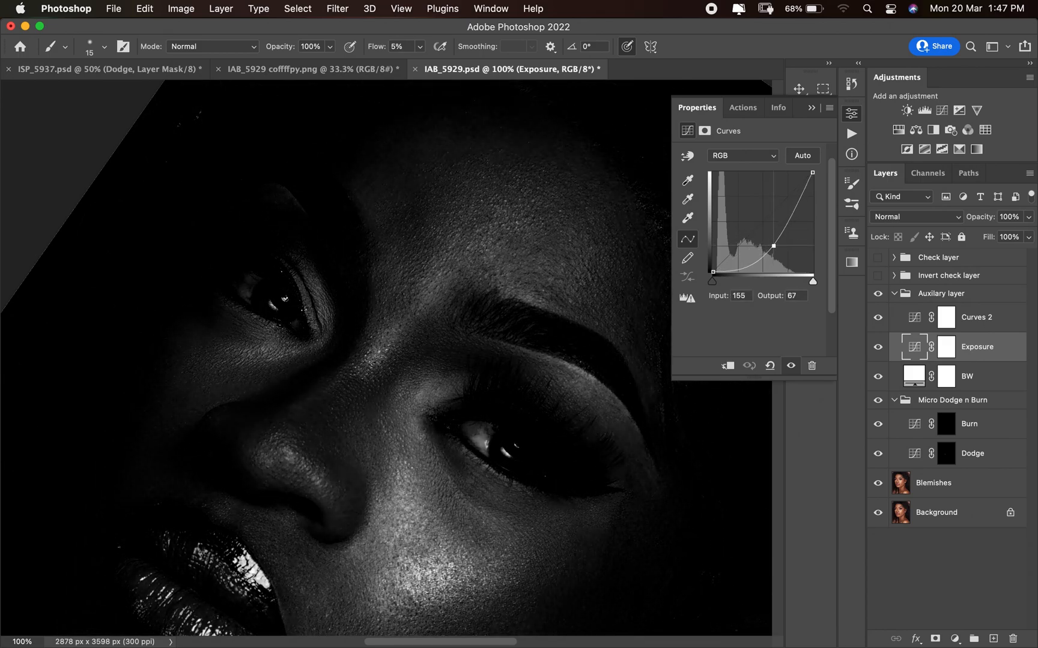
pyautogui.click(851, 114)
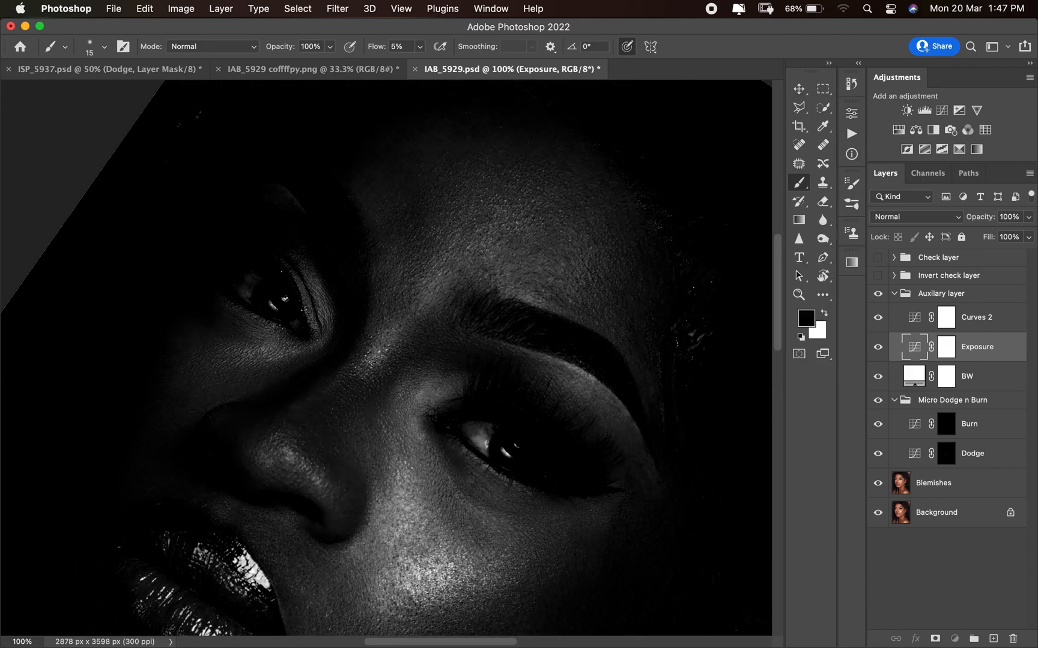
# Step: Fine-tune the upper point of the Curves 2 contrast curve
pyautogui.doubleClick(914, 317)
pyautogui.moveTo(787, 192)
pyautogui.mouseDown()
pyautogui.moveTo(780, 185)
pyautogui.moveTo(789, 202)
pyautogui.moveTo(787, 193)
pyautogui.mouseUp()
pyautogui.click(810, 108)
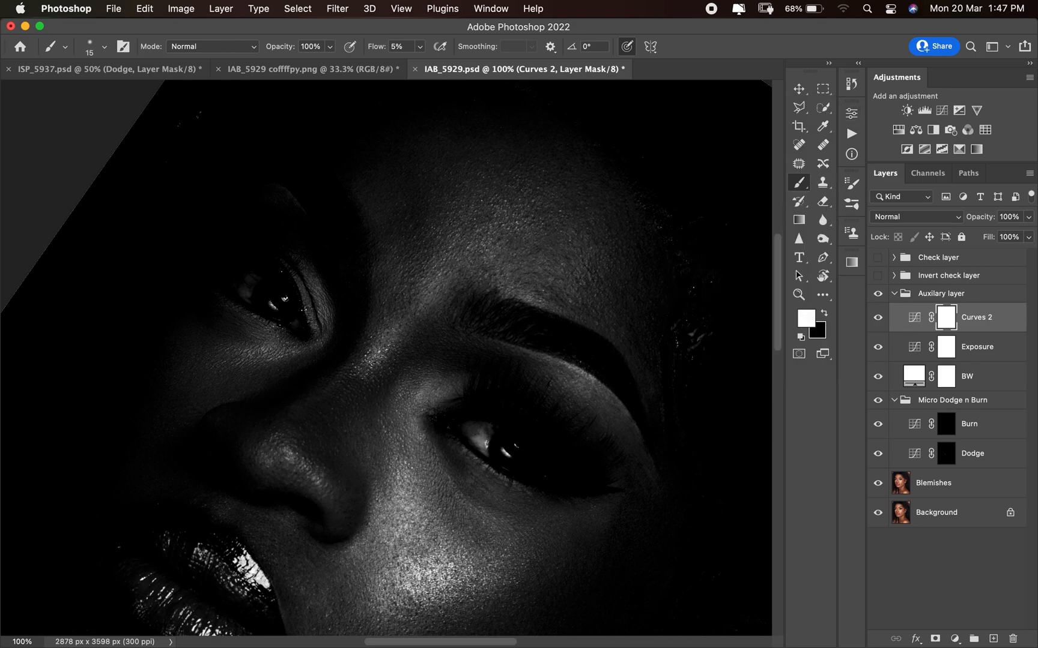
# Step: Lighten the dark patches on the forehead through the Dodge mask, varying the brush size from 10 to 30 px
pyautogui.click(946, 453)
pyautogui.press(']')
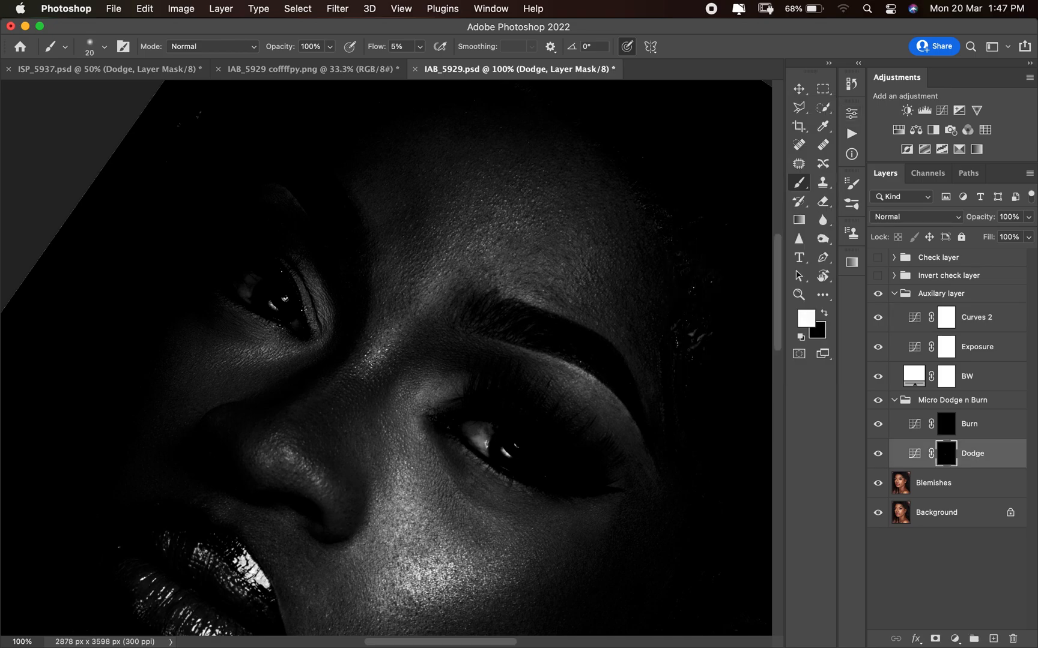
pyautogui.scroll(5, 390, 357)
pyautogui.press('[')
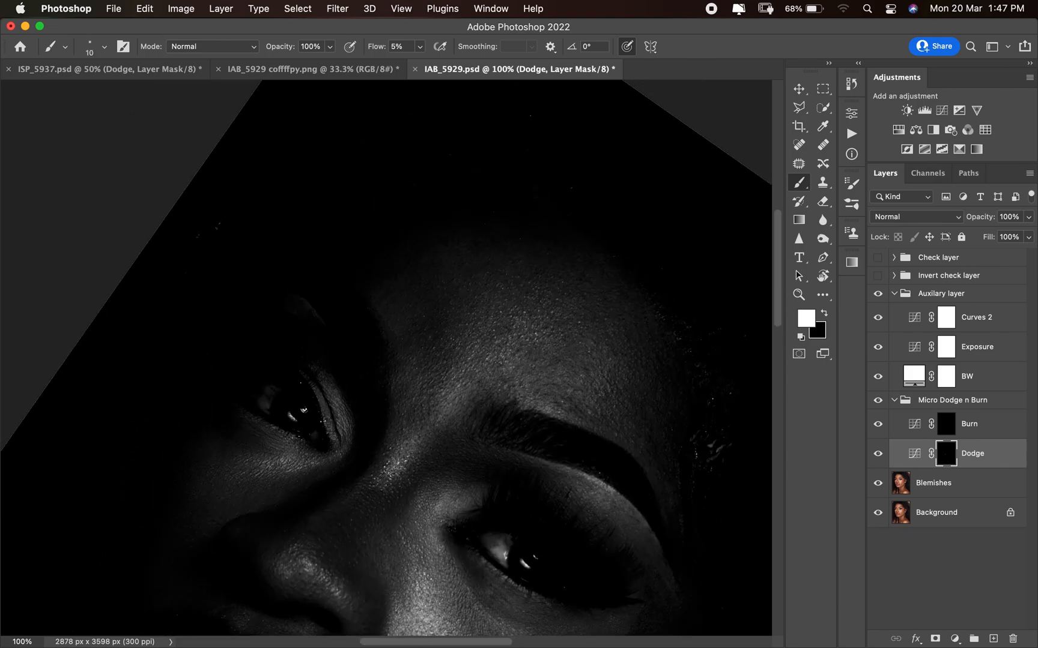
pyautogui.press(']')
pyautogui.press(']')
pyautogui.press(']')
pyautogui.press(']')
pyautogui.press(']')
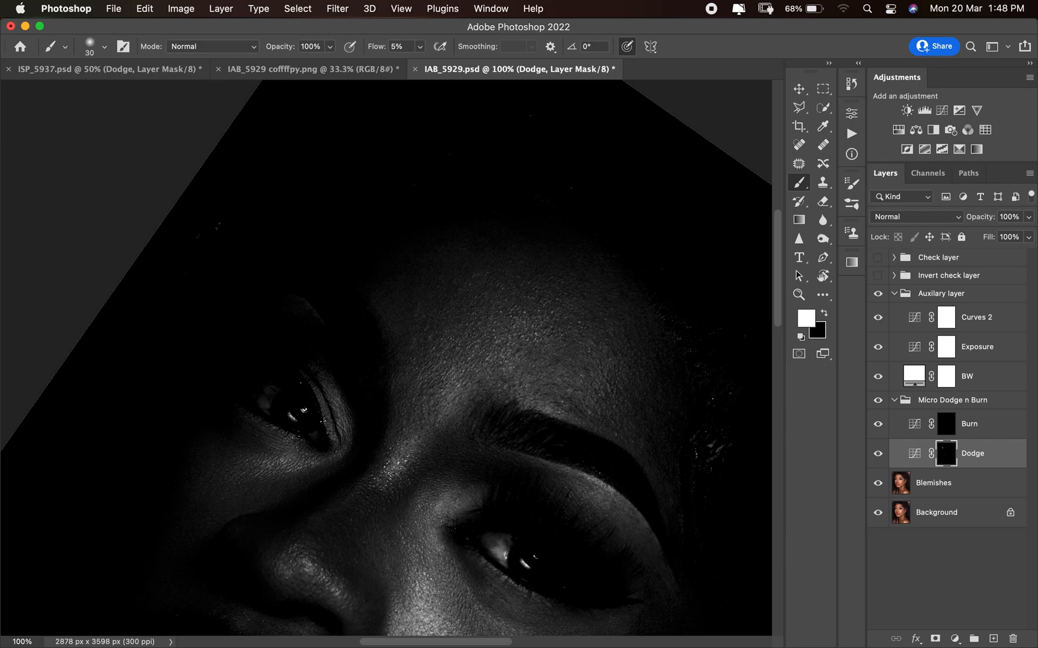
# Step: Compare the portrait with and without the Micro Dodge n Burn group at 50% zoom
pyautogui.click(878, 400)
pyautogui.press('super+minus')
pyautogui.press('super+minus')
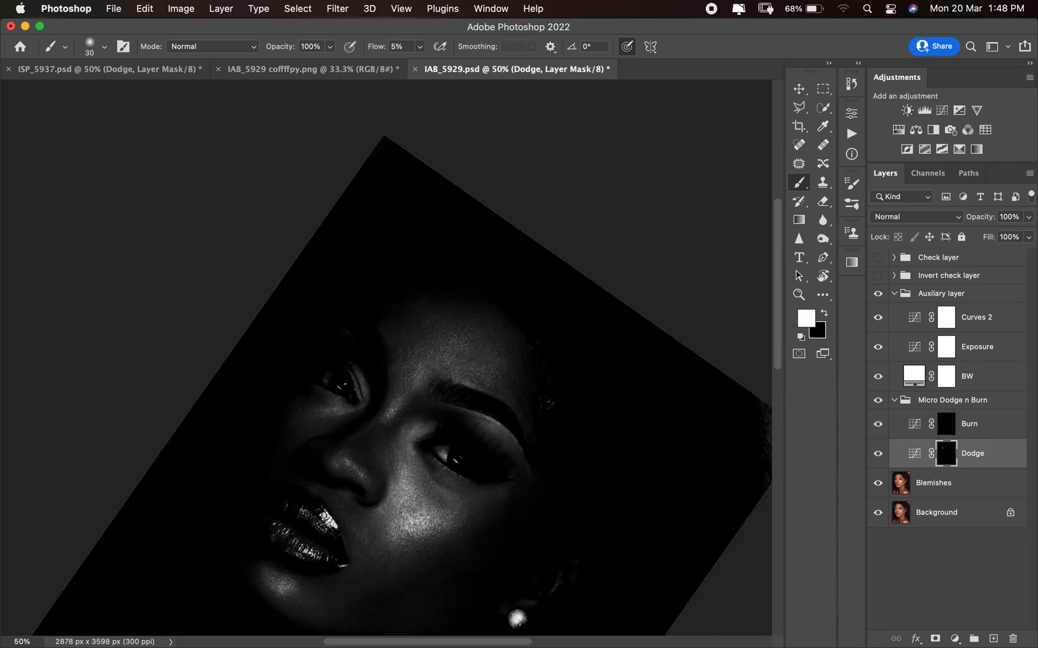
# Step: Darken the check view further by shifting the Exposure curve's midtone point toward a higher input and lower output
pyautogui.press('super+plus')
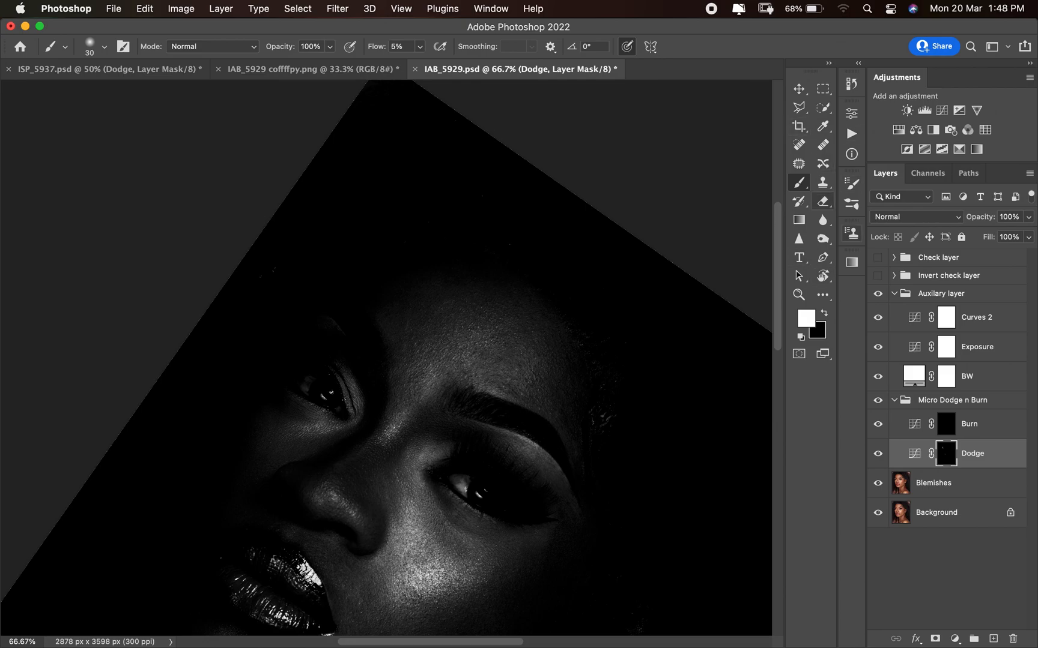
pyautogui.doubleClick(914, 346)
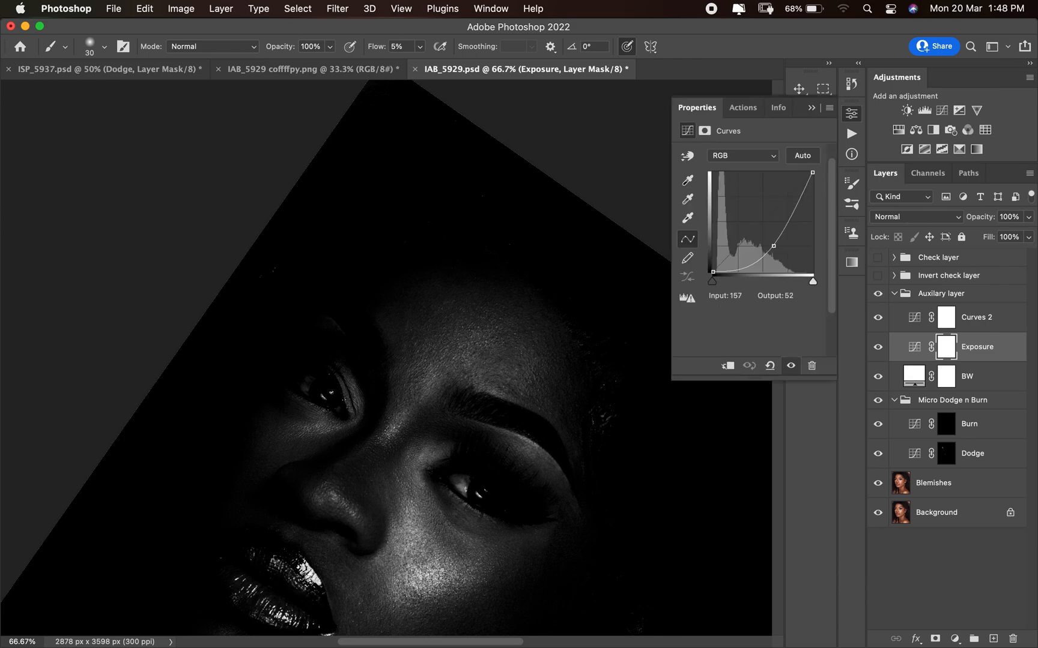
pyautogui.moveTo(774, 251)
pyautogui.mouseDown()
pyautogui.moveTo(773, 240)
pyautogui.moveTo(779, 251)
pyautogui.mouseUp()
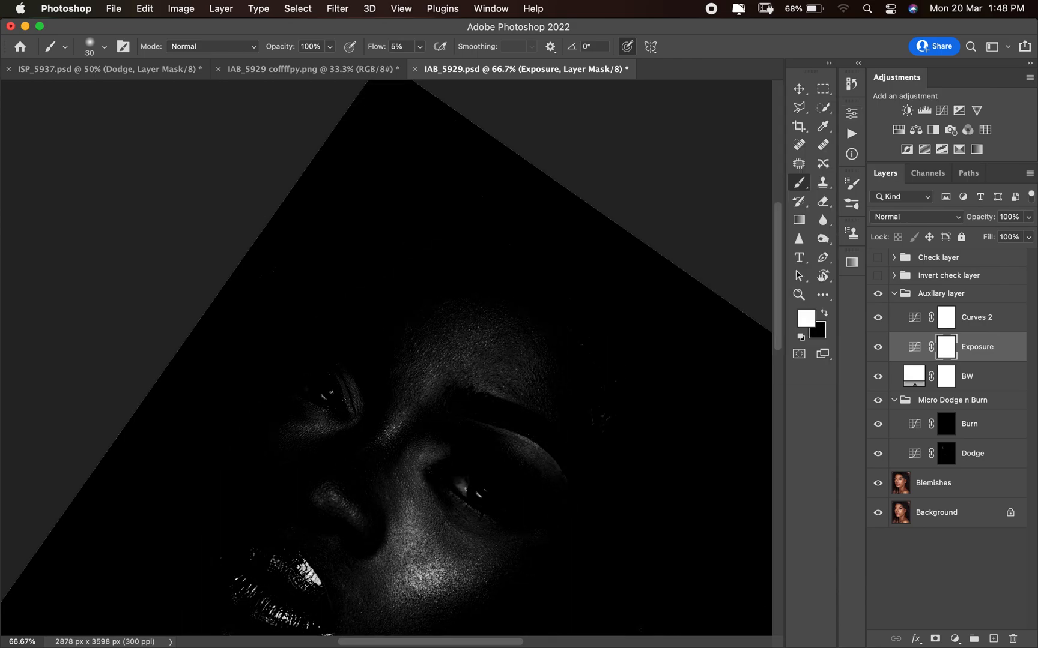
# Step: Target the Burn layer mask and enlarge the brush to 60 px
pyautogui.click(945, 424)
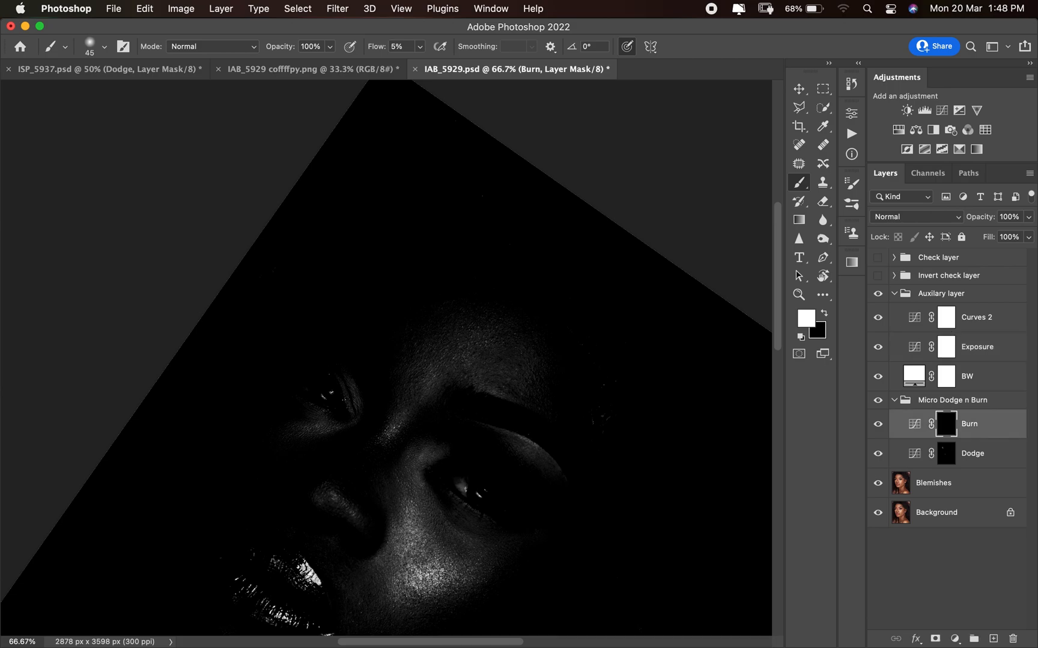
pyautogui.press(']')
pyautogui.press(']')
pyautogui.press(']')
pyautogui.press(']')
# Step: Reset the canvas rotation and examine the light distribution across the whole portrait and on the face
pyautogui.press('r')
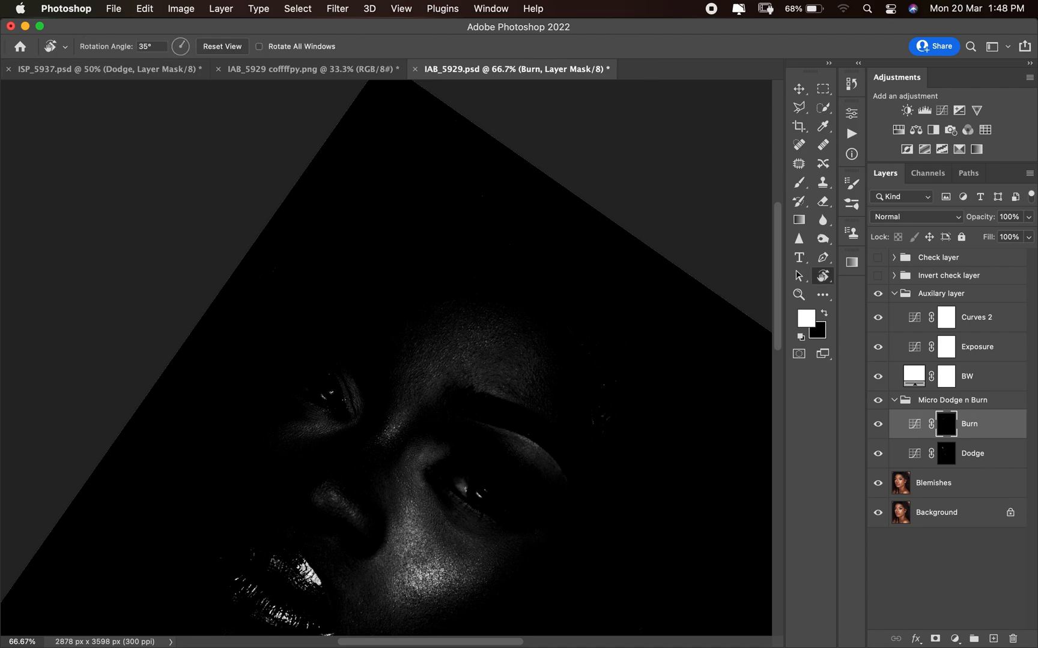
pyautogui.click(223, 46)
pyautogui.press('b')
pyautogui.press('super+minus')
pyautogui.press('super+minus')
pyautogui.press('super+minus')
pyautogui.press('super+minus')
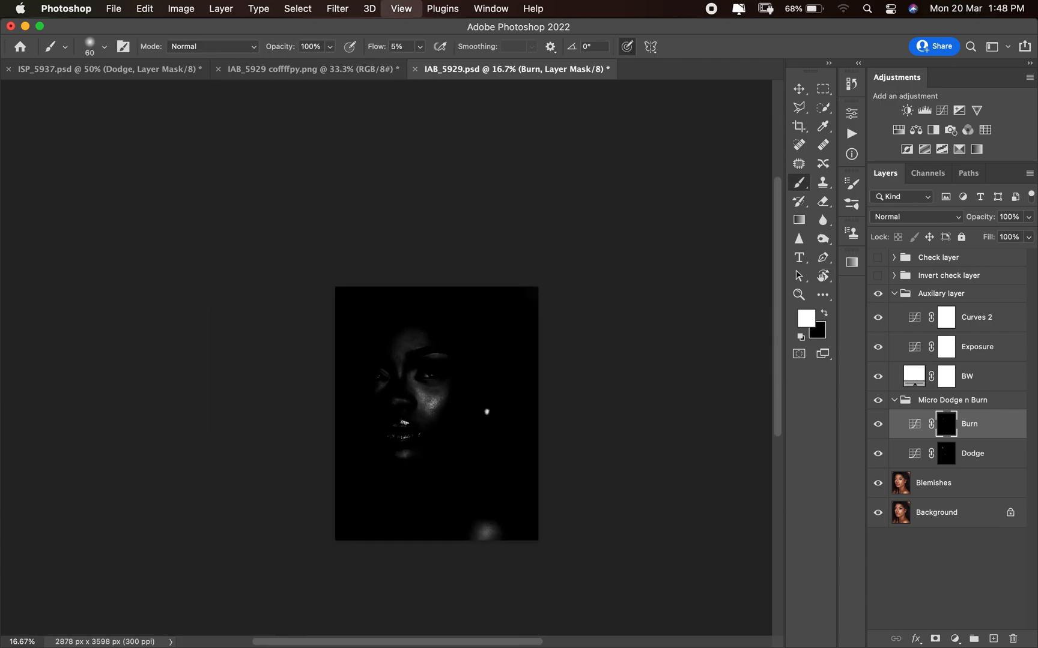
pyautogui.press('super+equal')
pyautogui.press('super+equal')
pyautogui.press('super+equal')
pyautogui.press('super+equal')
pyautogui.press('super+minus')
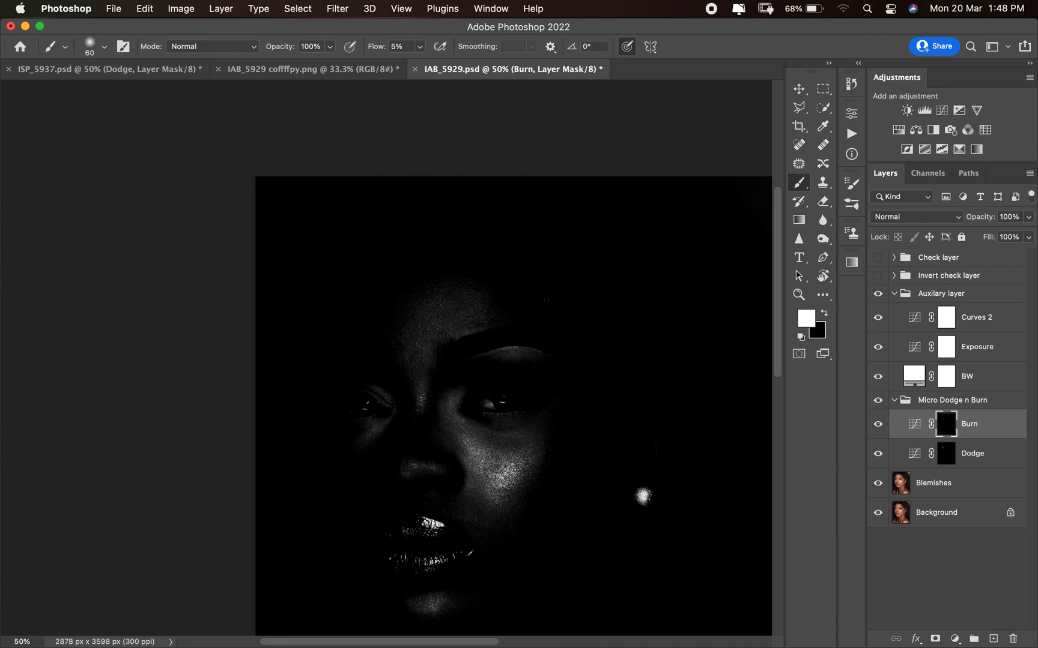
# Step: Paint on the Dodge layer mask with the brush enlarged to 125 px
pyautogui.click(946, 453)
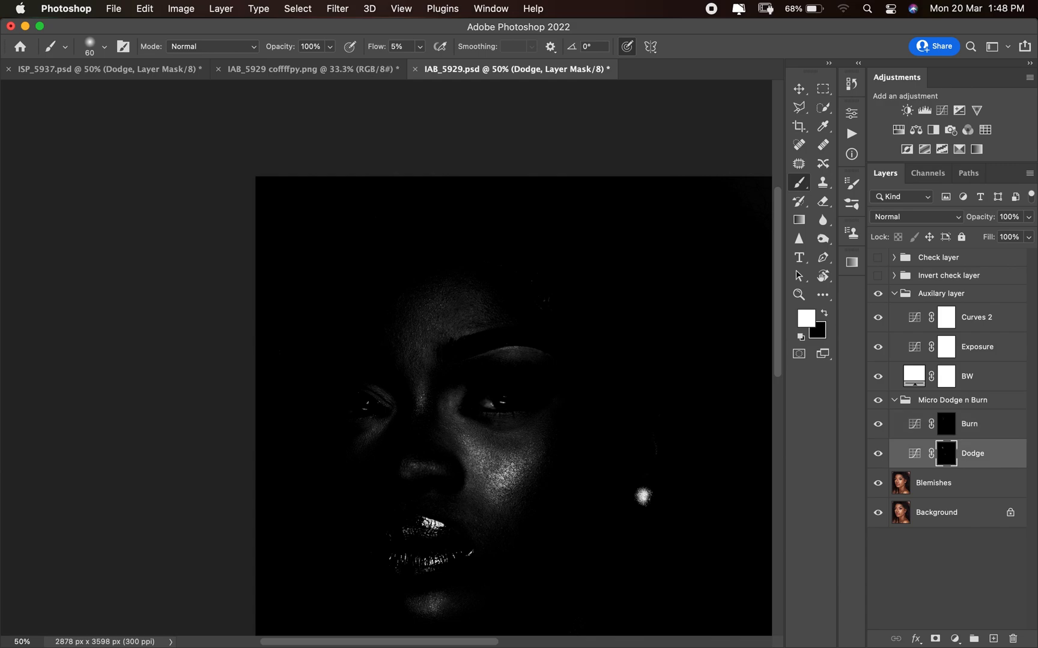
pyautogui.press(']')
pyautogui.press(']')
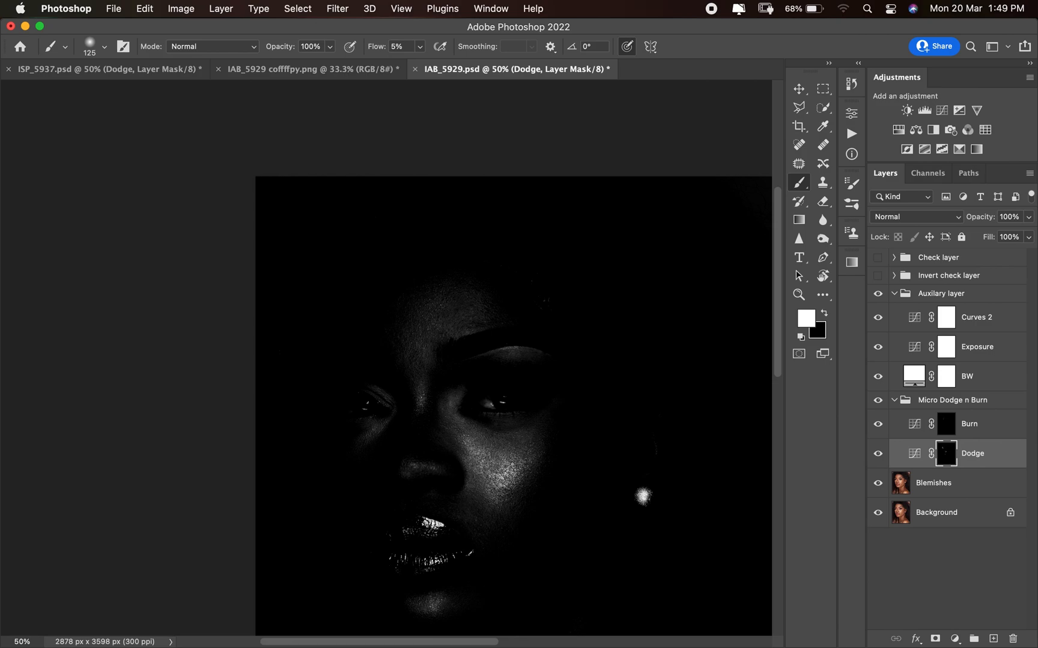
# Step: Soften the highlights by shifting the upper point of the Curves 2 curve toward a higher input
pyautogui.doubleClick(914, 317)
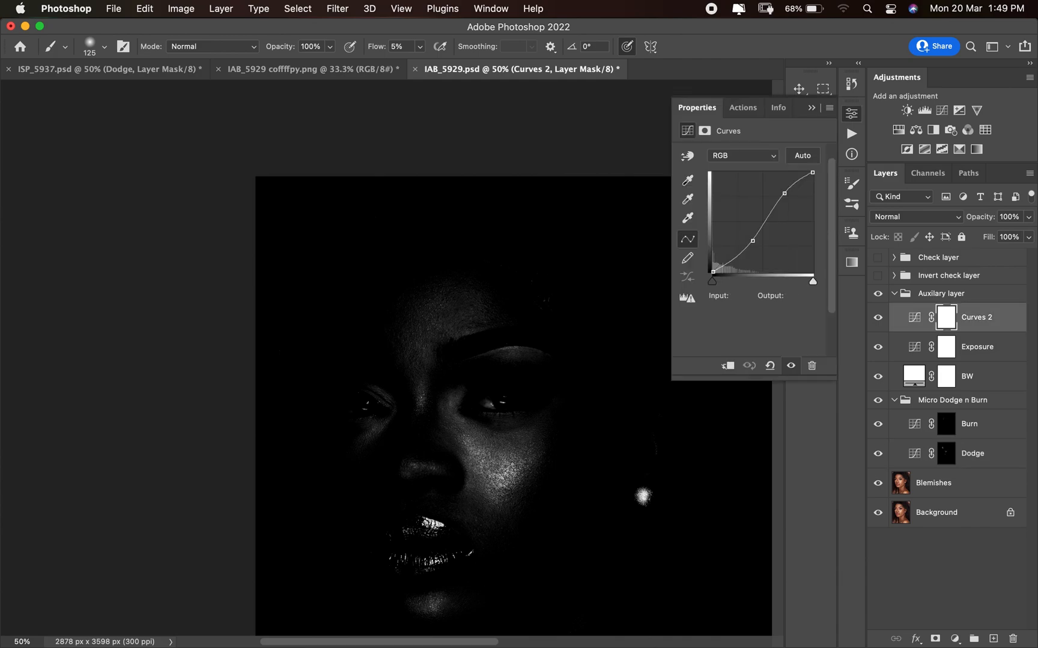
pyautogui.moveTo(784, 193); pyautogui.dragTo(791, 195)
pyautogui.click(851, 114)
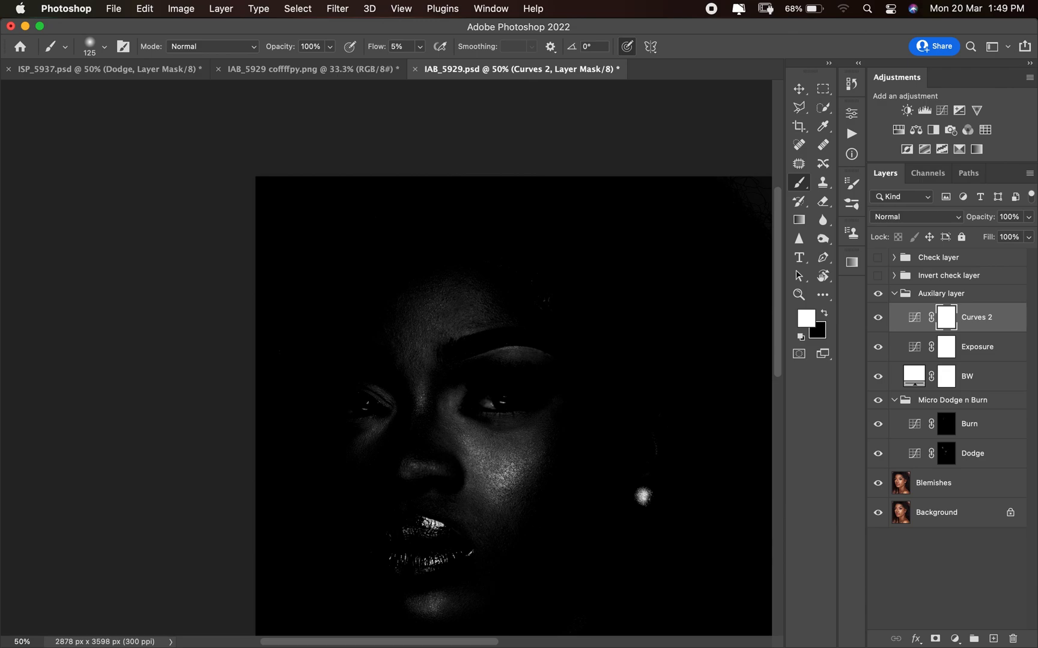
# Step: Rename the Curves 2 layer as "contrast"
pyautogui.doubleClick(976, 317)
pyautogui.write('con')
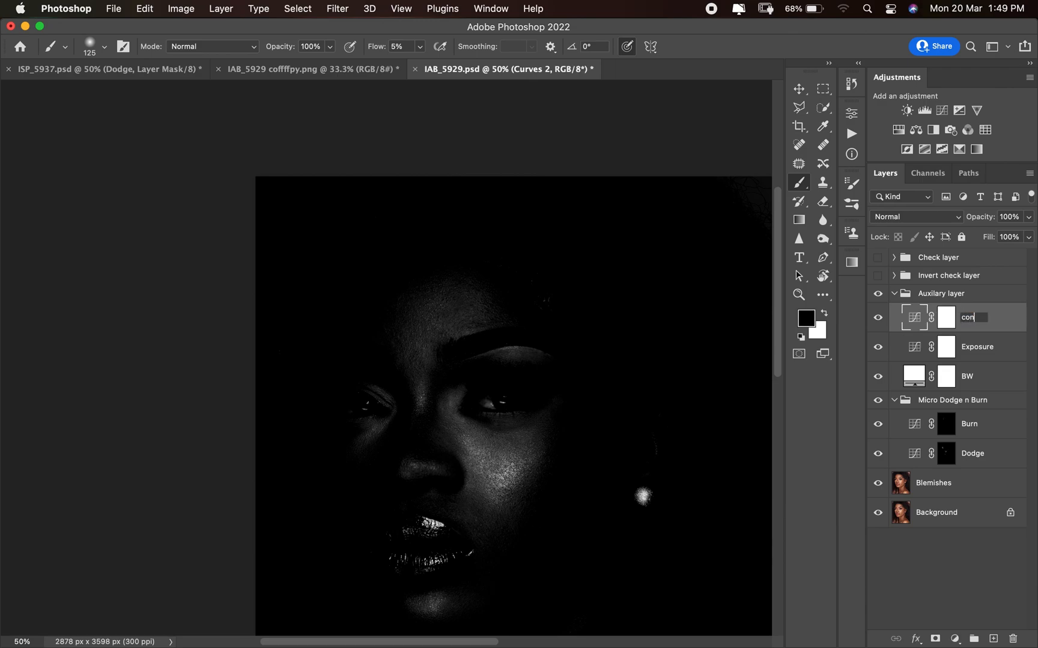
pyautogui.write('trast')
pyautogui.press('Return')
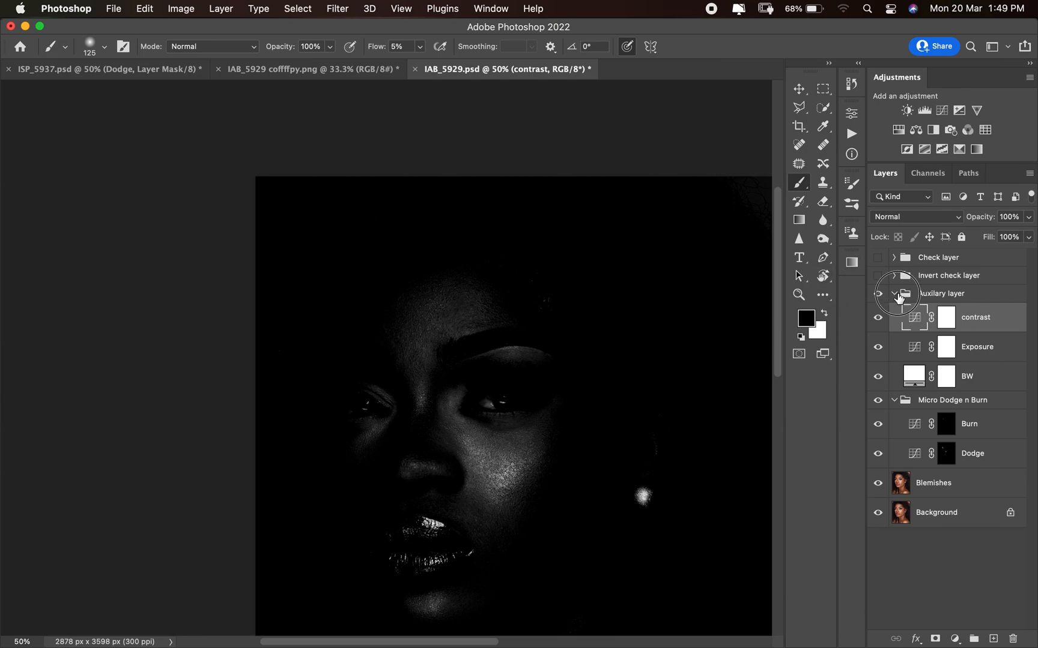
# Step: Collapse the Auxilary layer and Micro Dodge n Burn groups, hide the Auxilary layer group and select the Check layer group
pyautogui.click(894, 293)
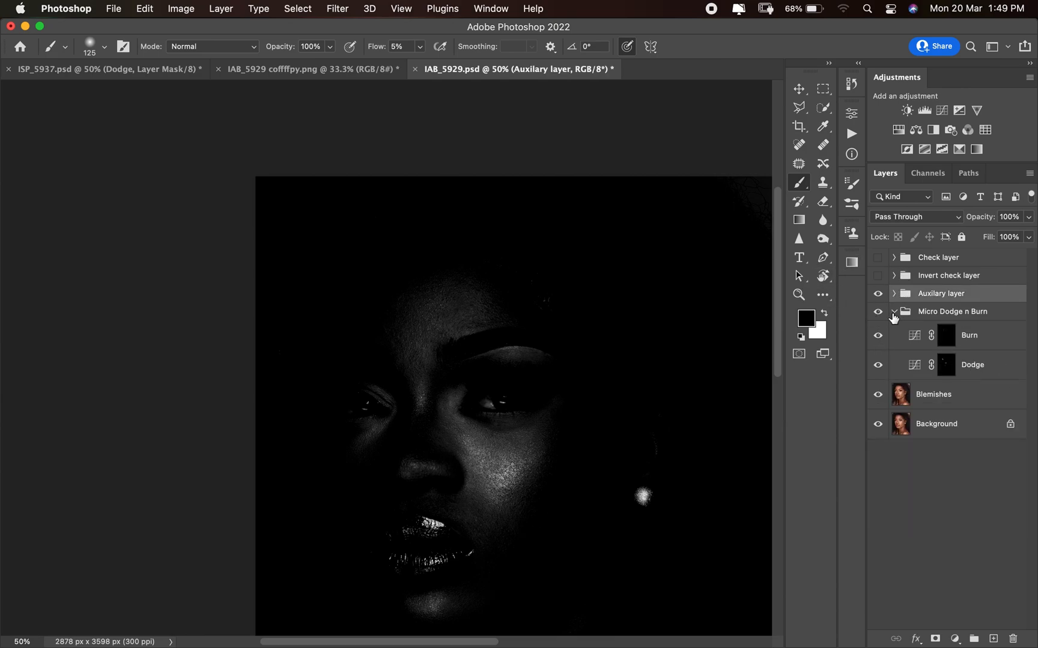
pyautogui.click(893, 311)
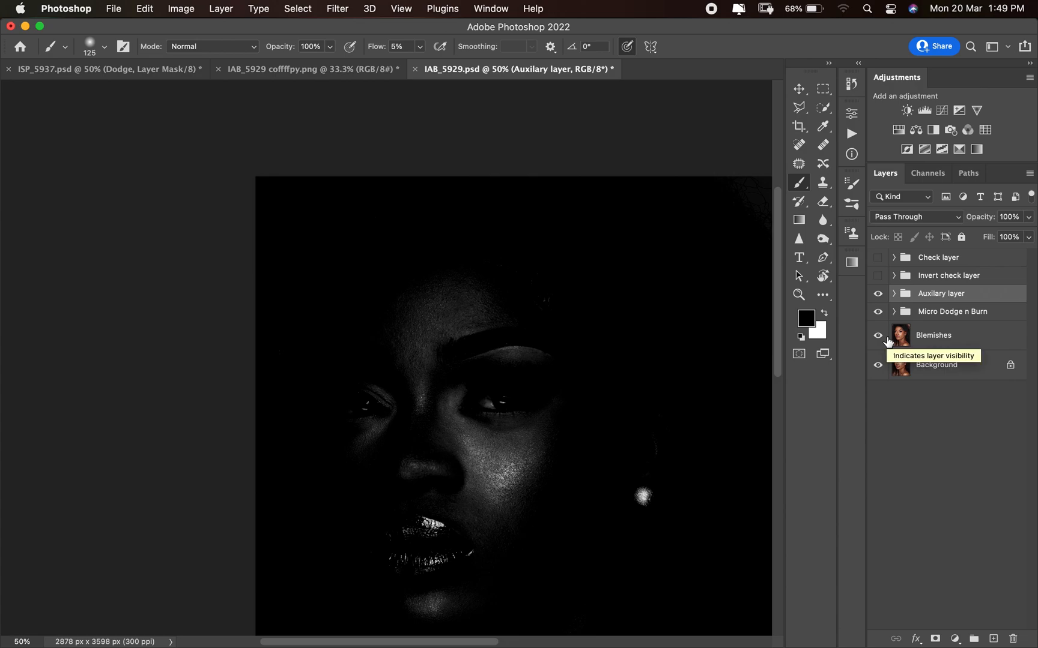
pyautogui.click(878, 294)
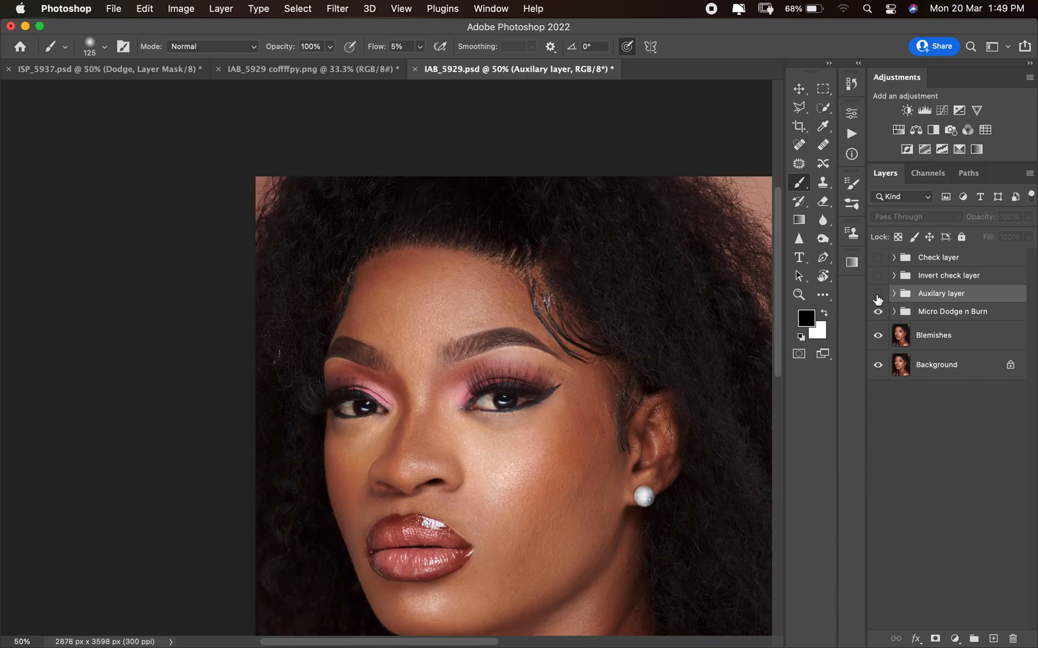
pyautogui.press('super+minus')
pyautogui.press('super+minus')
pyautogui.press('super+plus')
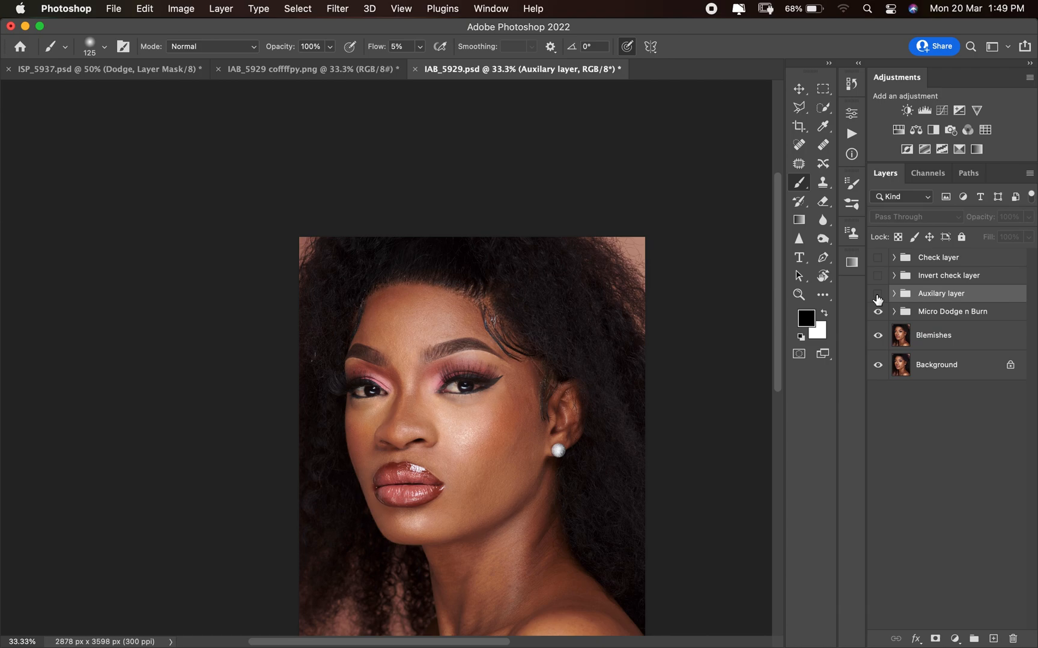
pyautogui.click(970, 258)
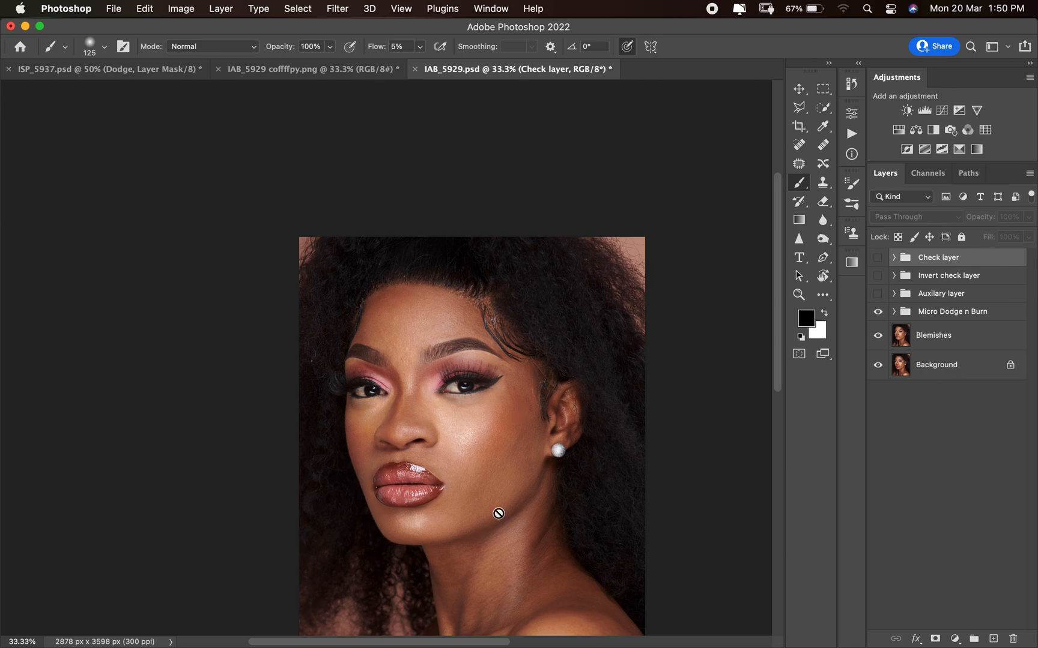
# Step: Switch to the IAB_5929 coffffpy.png document and examine the skin on the cheek, jaw and neck up close and as a whole
pyautogui.scroll(-2, 499, 513)
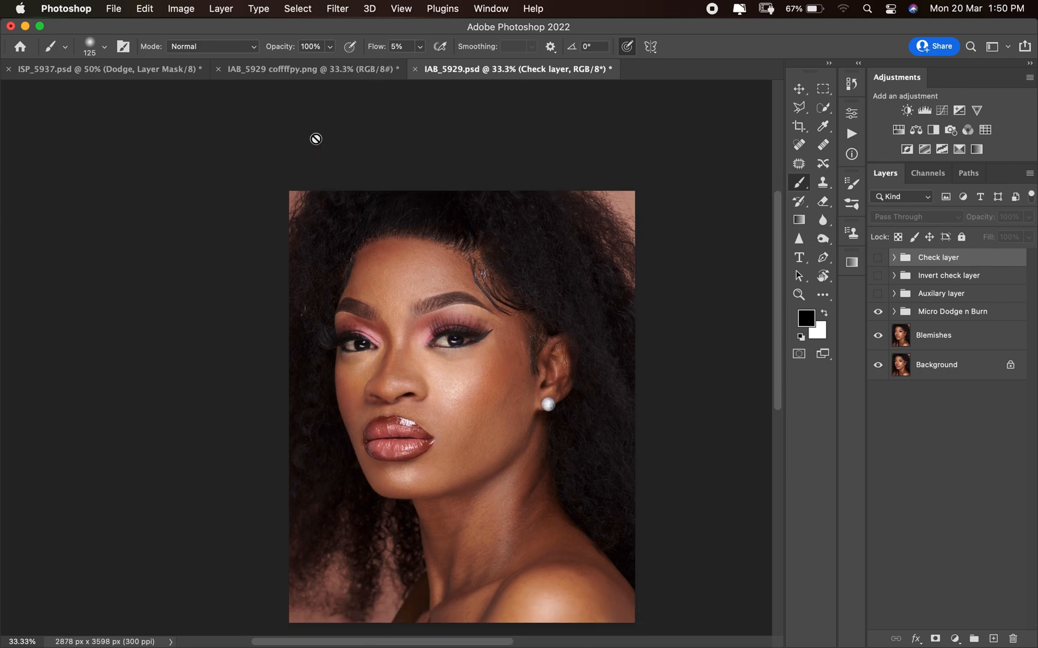
pyautogui.click(323, 75)
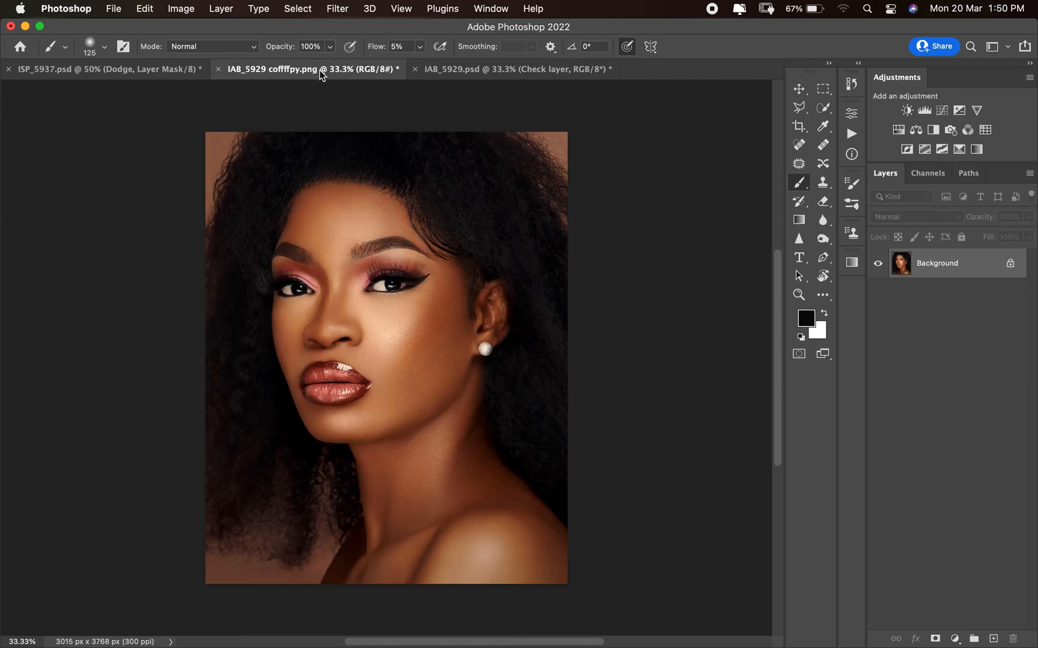
pyautogui.scroll(5, 441, 387)
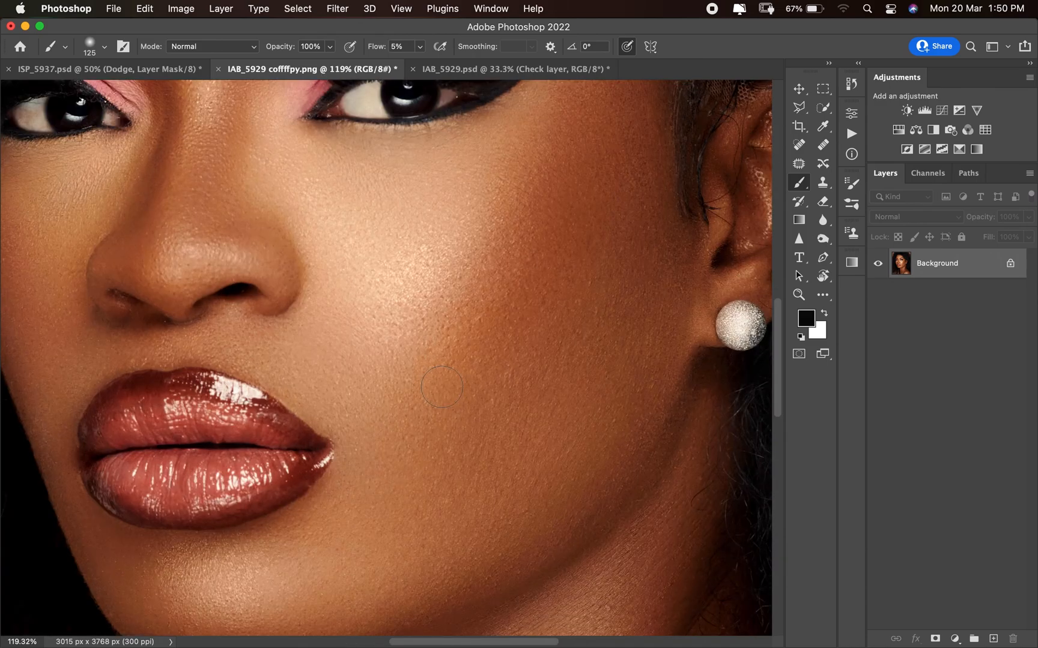
pyautogui.scroll(-8, 441, 387)
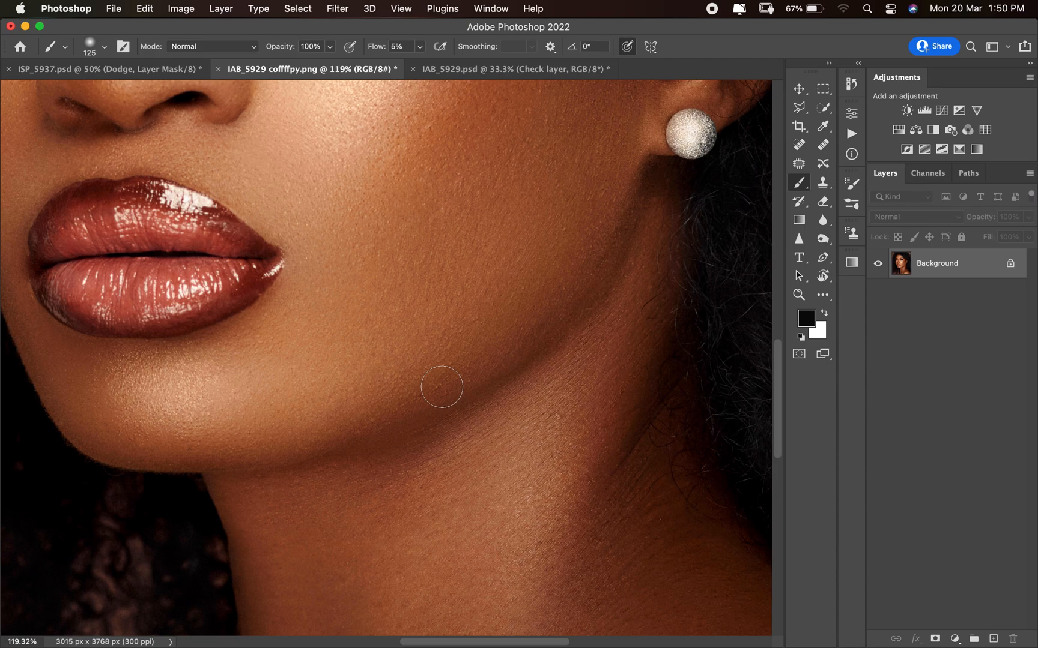
pyautogui.scroll(-6, 442, 386)
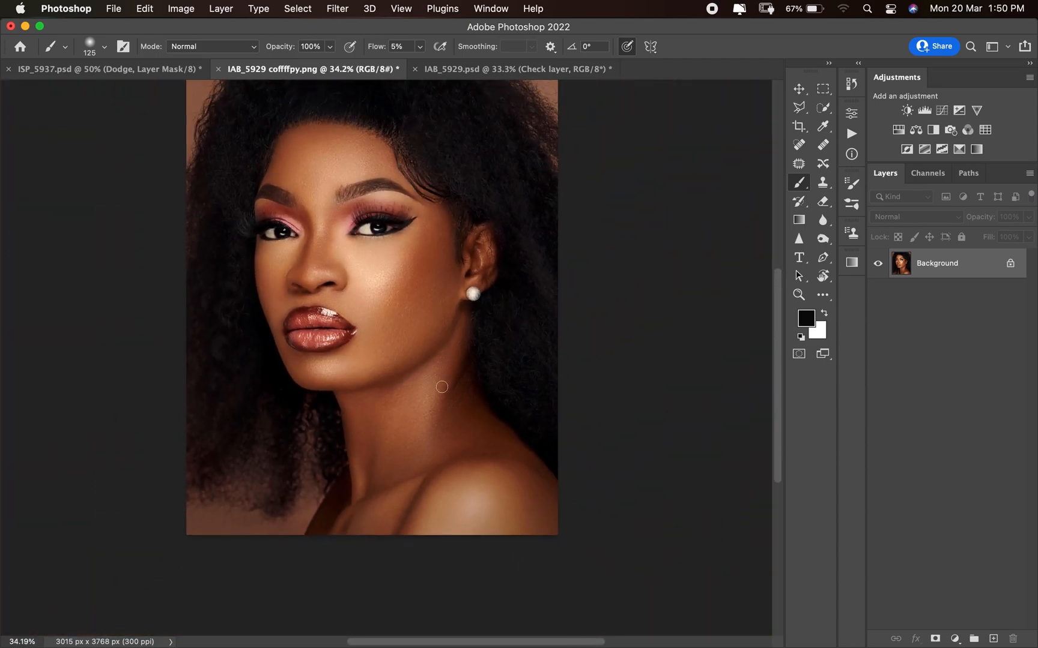